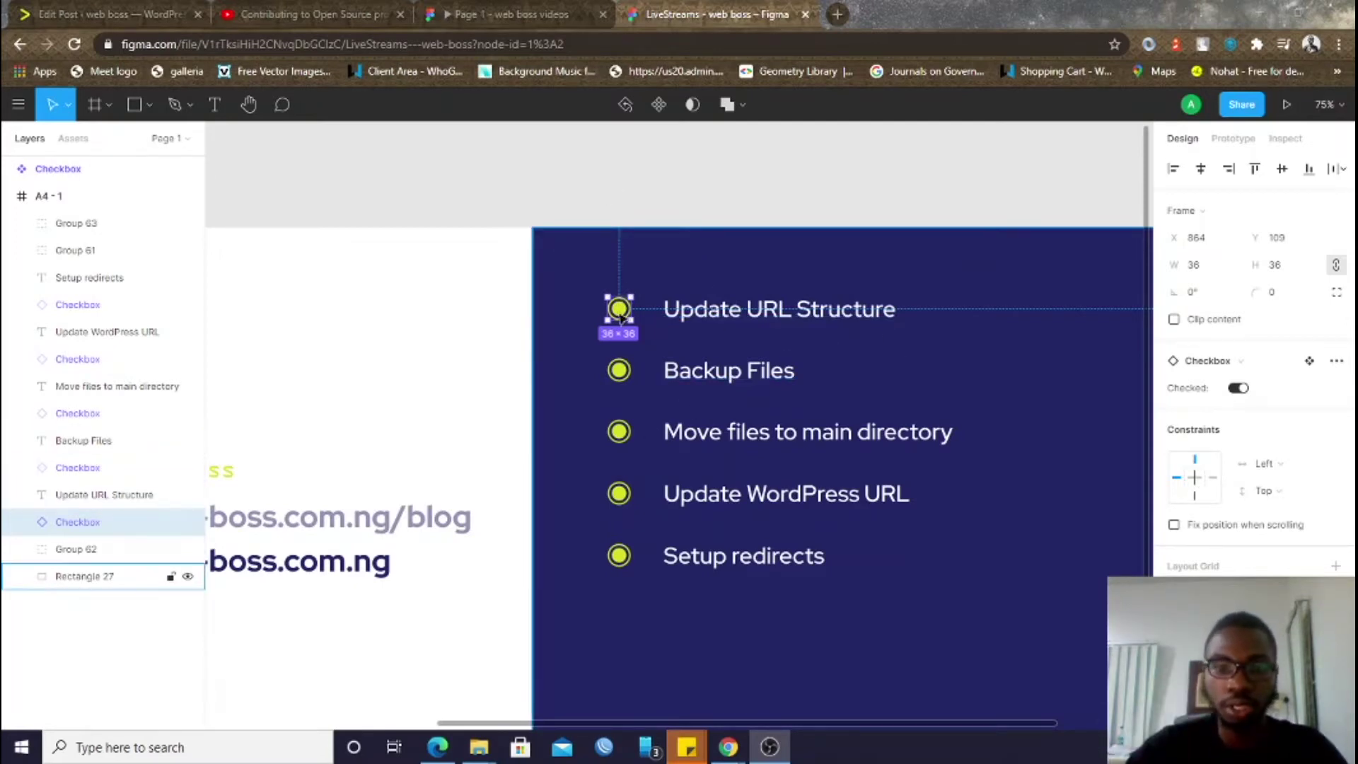
pyautogui.click(1237, 390)
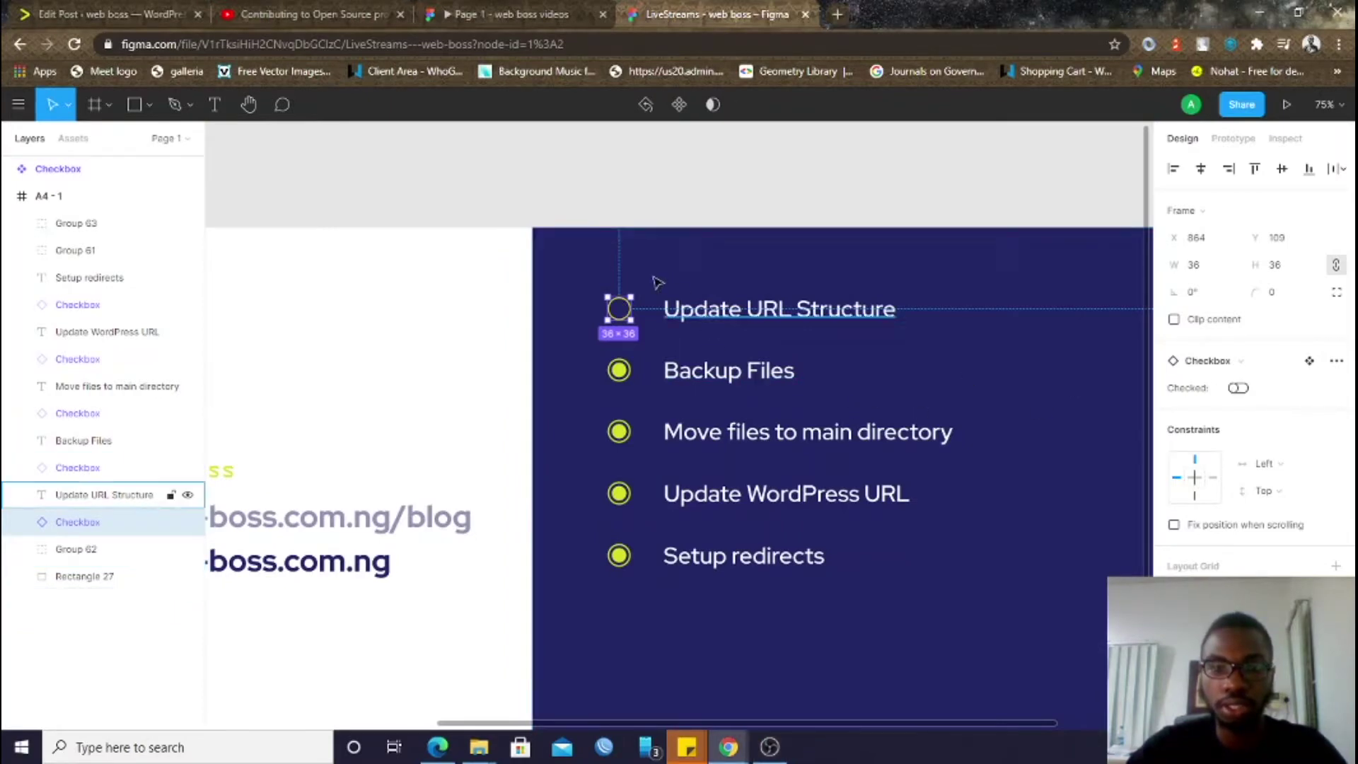
pyautogui.click(1238, 389)
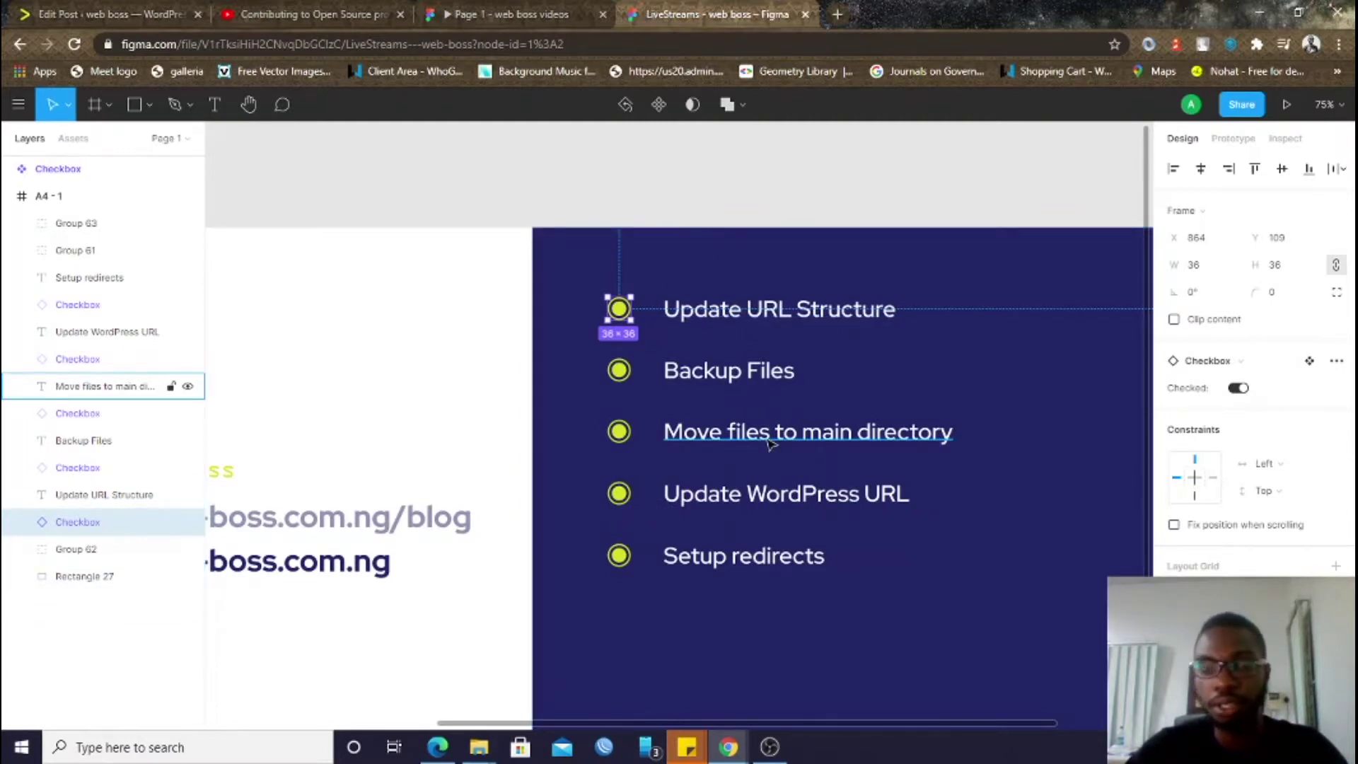
pyautogui.hscroll(-6, 769, 443)
pyautogui.scroll(-1, 769, 444)
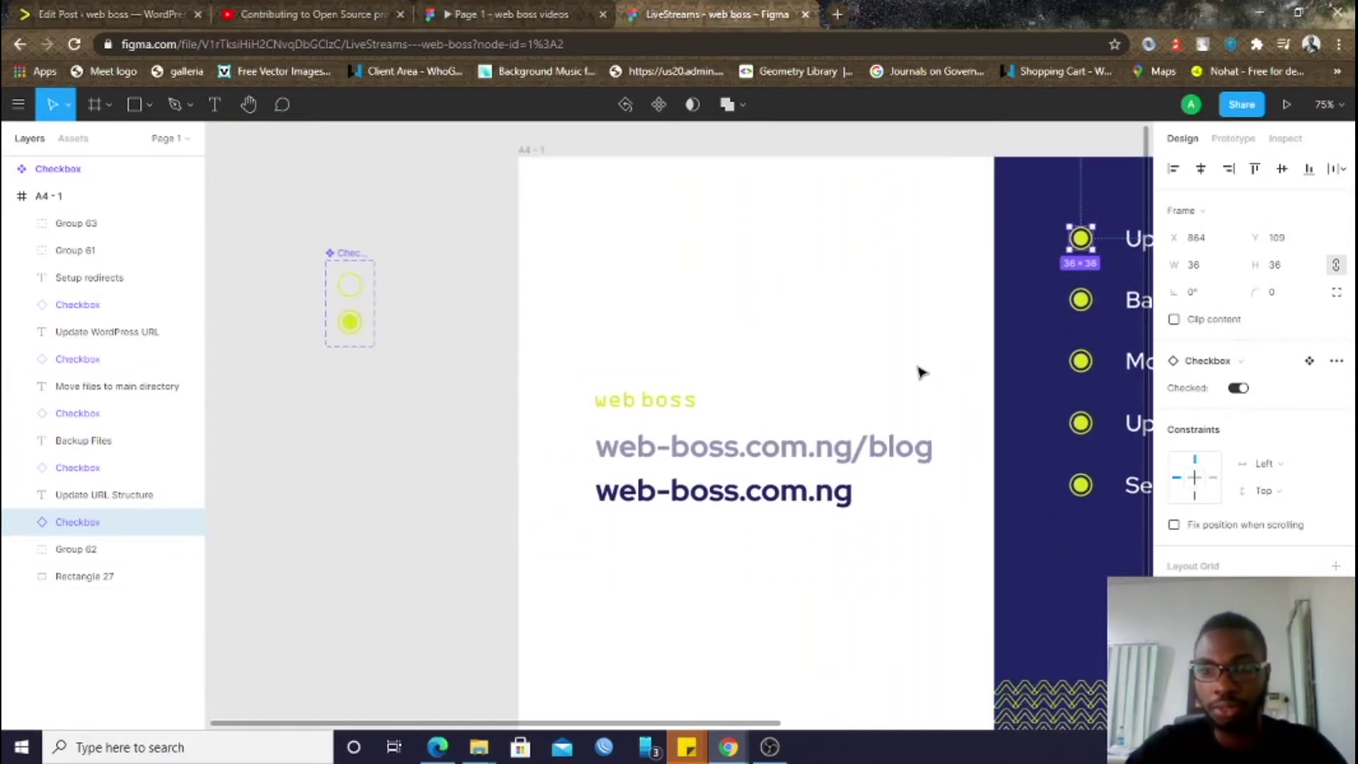
pyautogui.scroll(-1, 1024, 365)
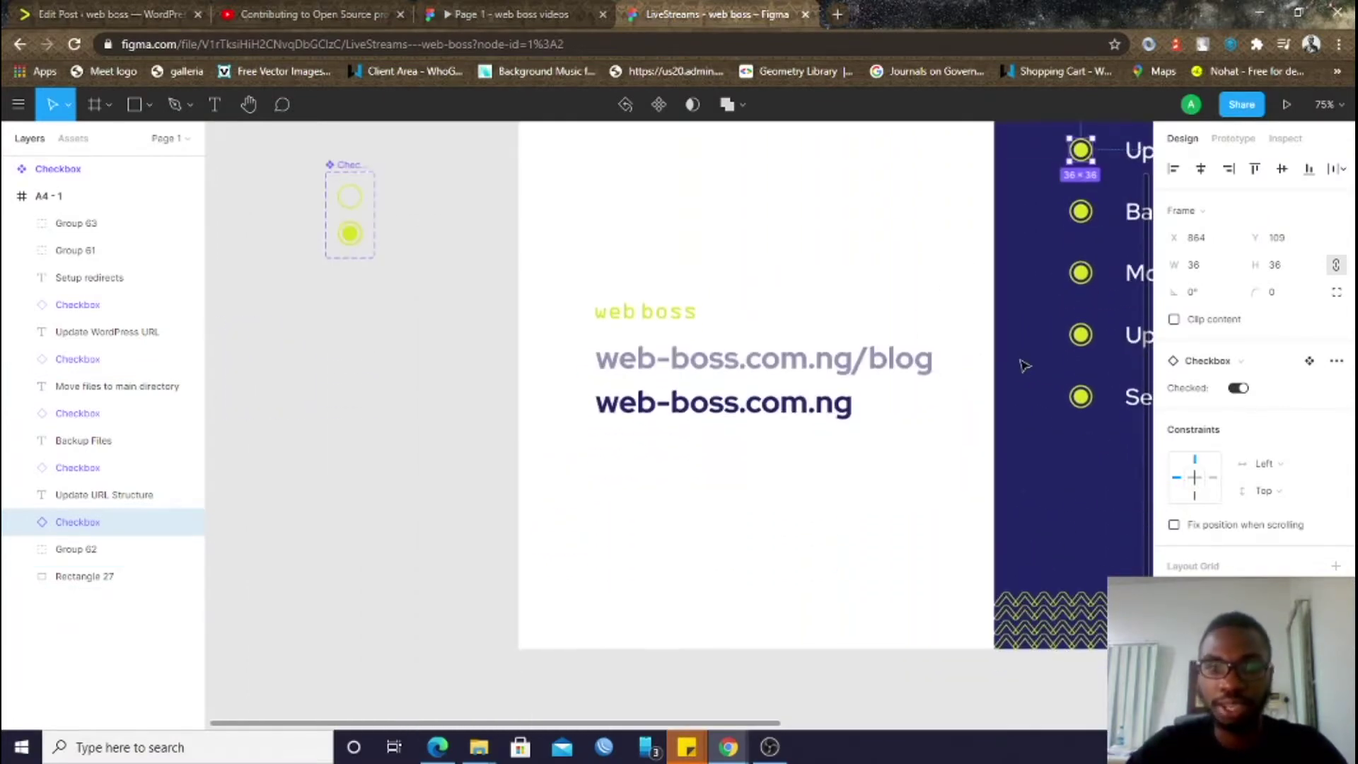
pyautogui.hscroll(9, 1024, 365)
pyautogui.scroll(3, 1024, 365)
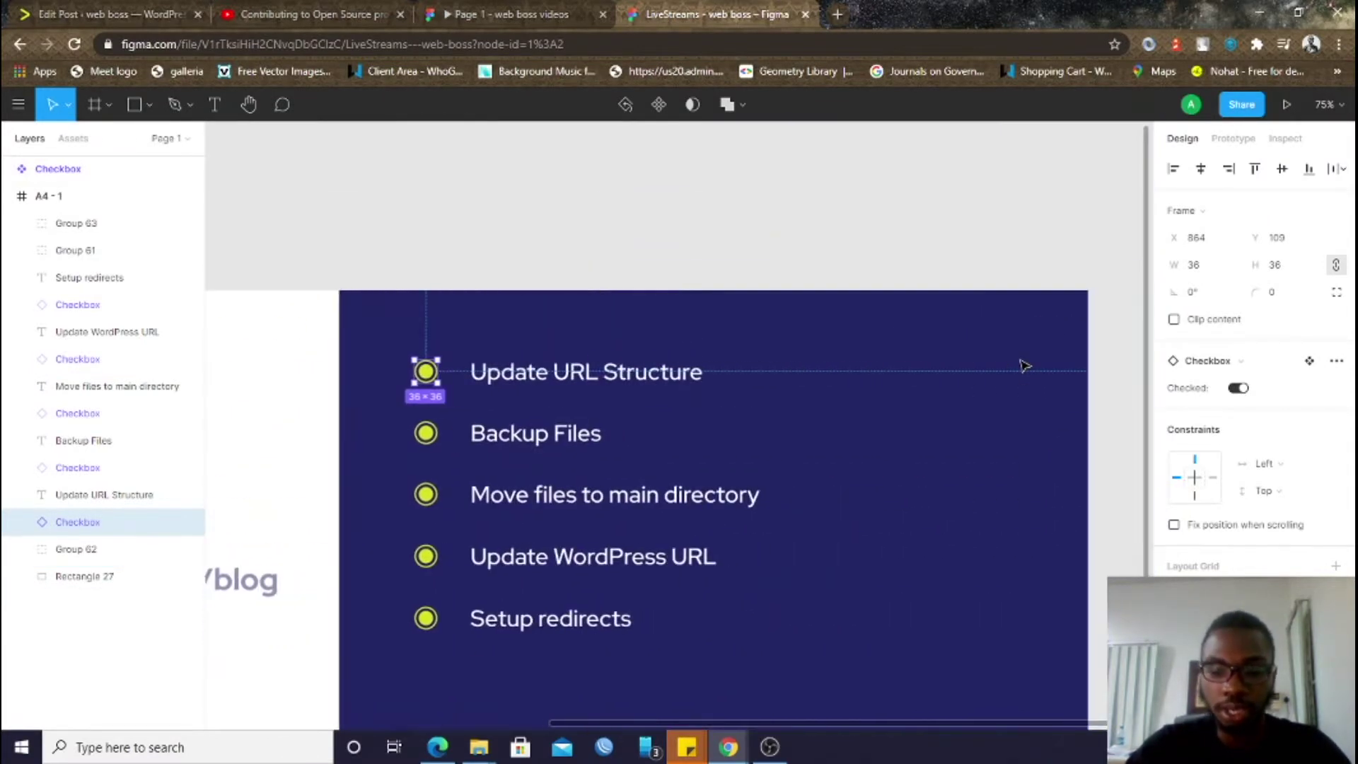
pyautogui.press('-')
pyautogui.press('-')
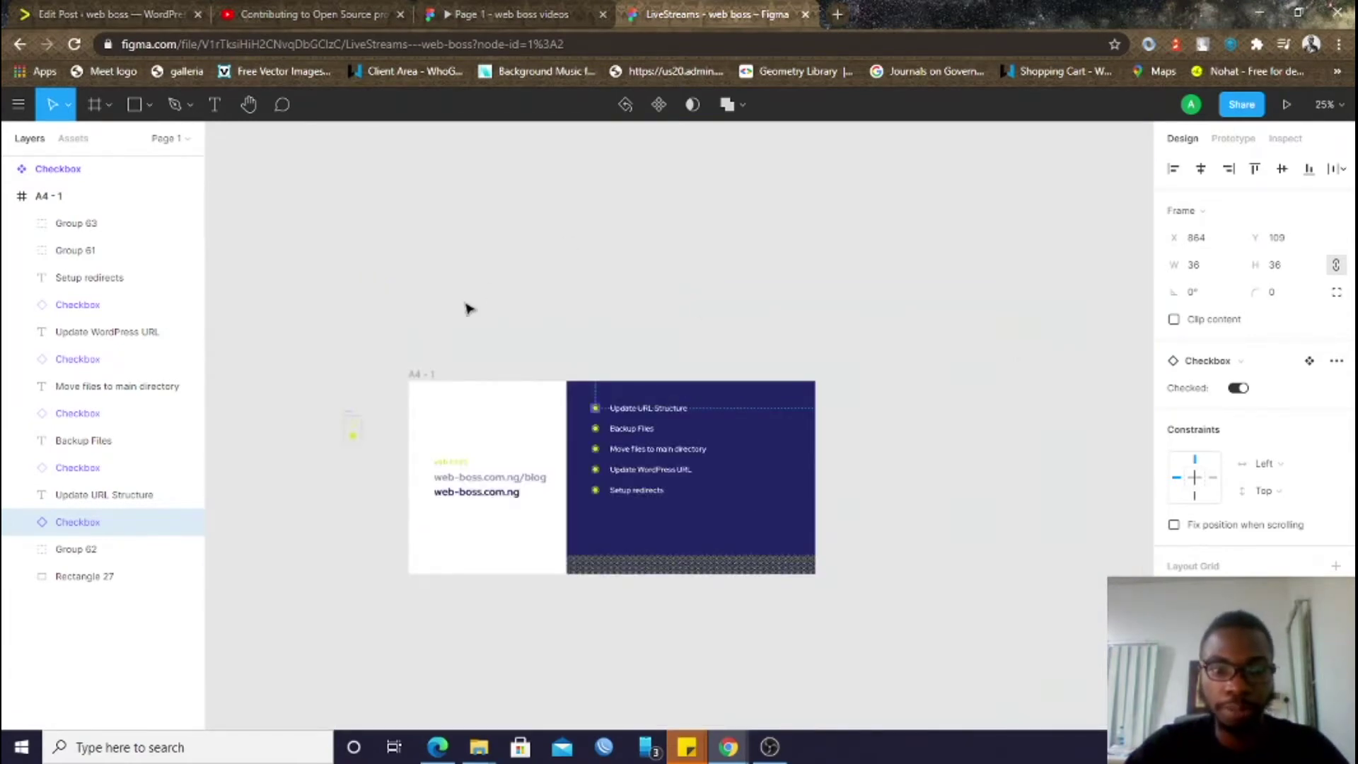
# Duplicate frame A4-1 to its right as A4-2 and delete the copied contents
pyautogui.click(423, 375)
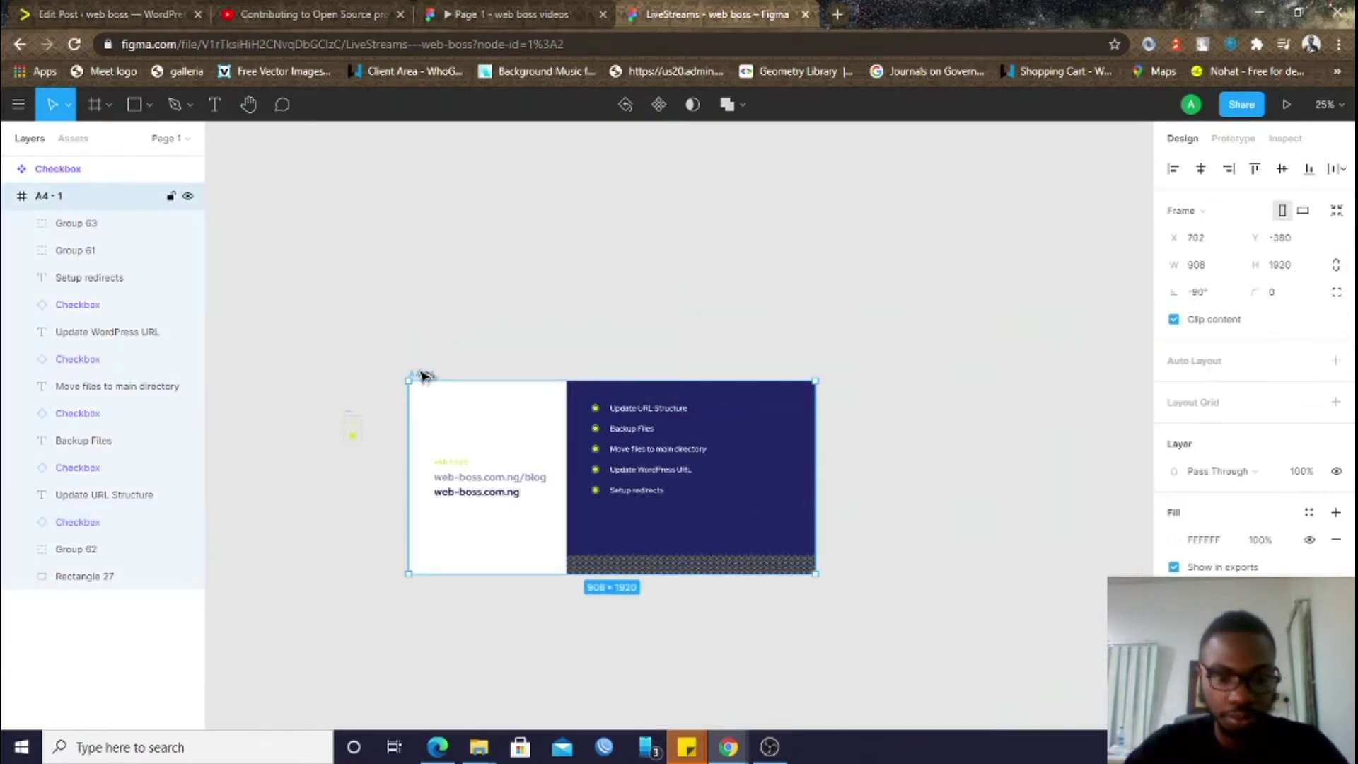
pyautogui.moveTo(422, 376); pyautogui.dragTo(883, 333)
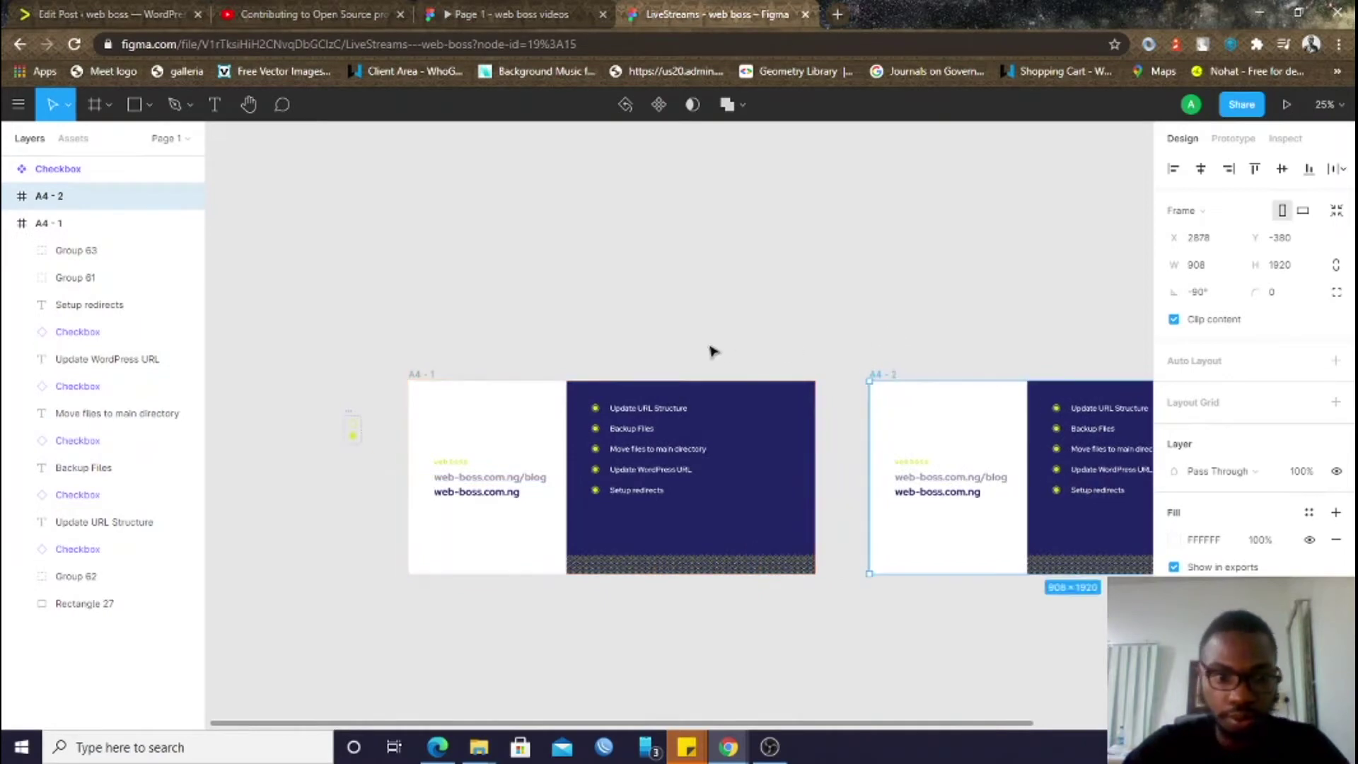
pyautogui.hscroll(3, 824, 407)
pyautogui.moveTo(654, 319); pyautogui.dragTo(1010, 594)
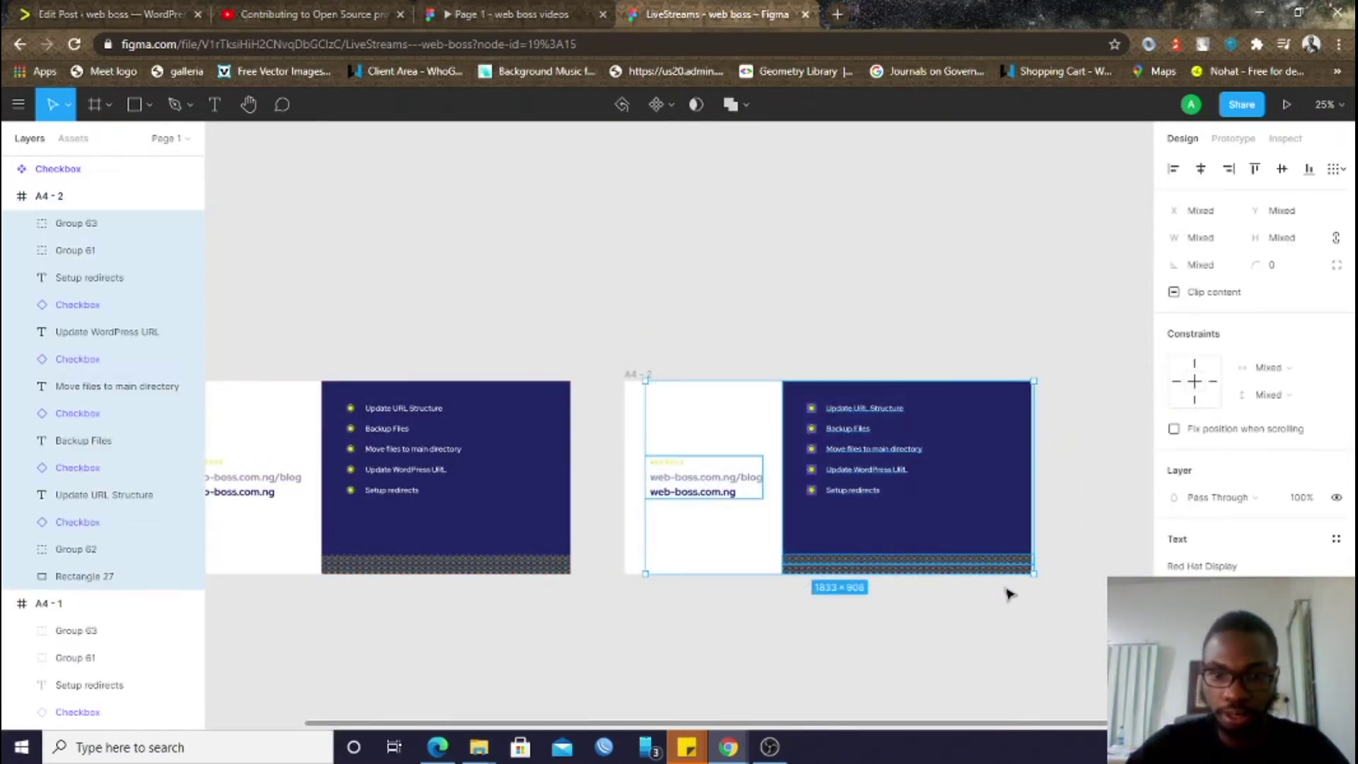
pyautogui.press('Delete')
# Draw a 100×100 rectangle inside the empty A4-2 frame
pyautogui.scroll(4, 841, 413)
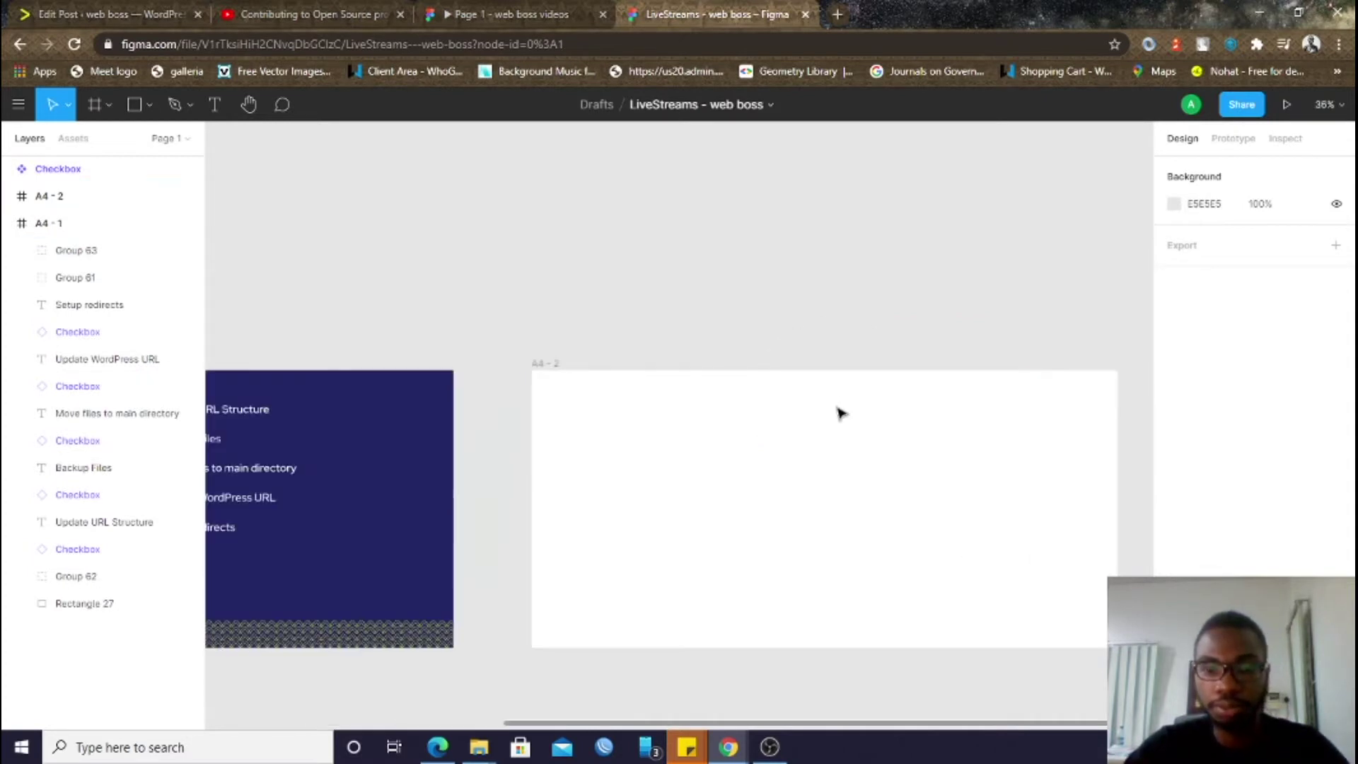
pyautogui.scroll(1, 841, 413)
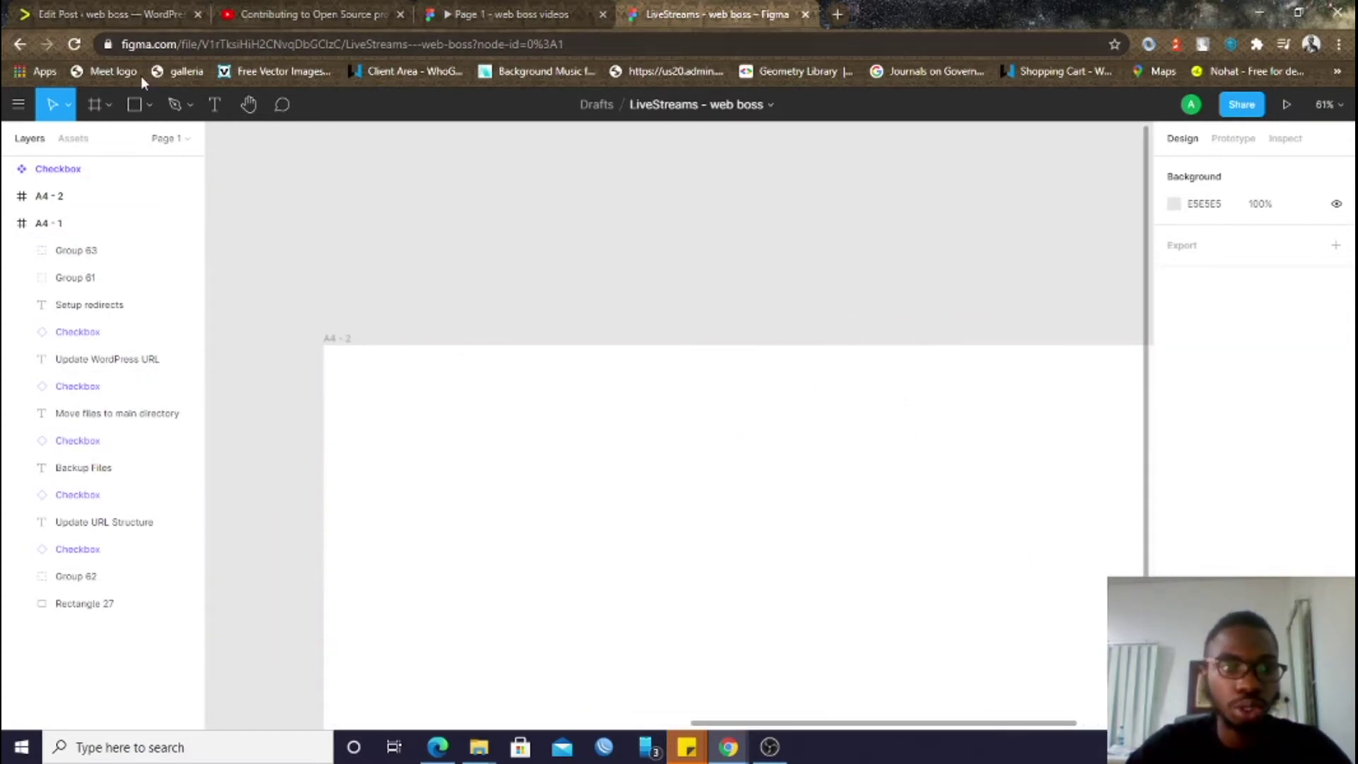
pyautogui.click(137, 105)
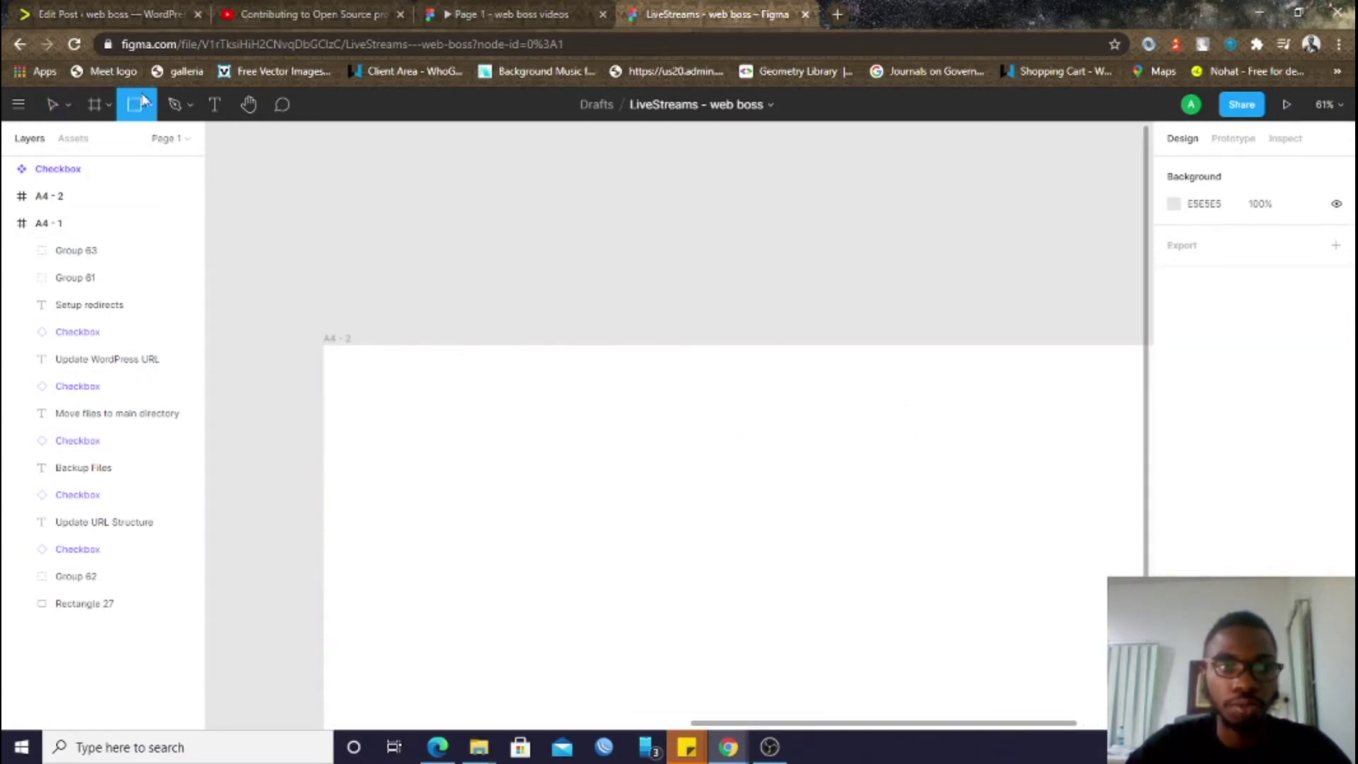
pyautogui.click(147, 100)
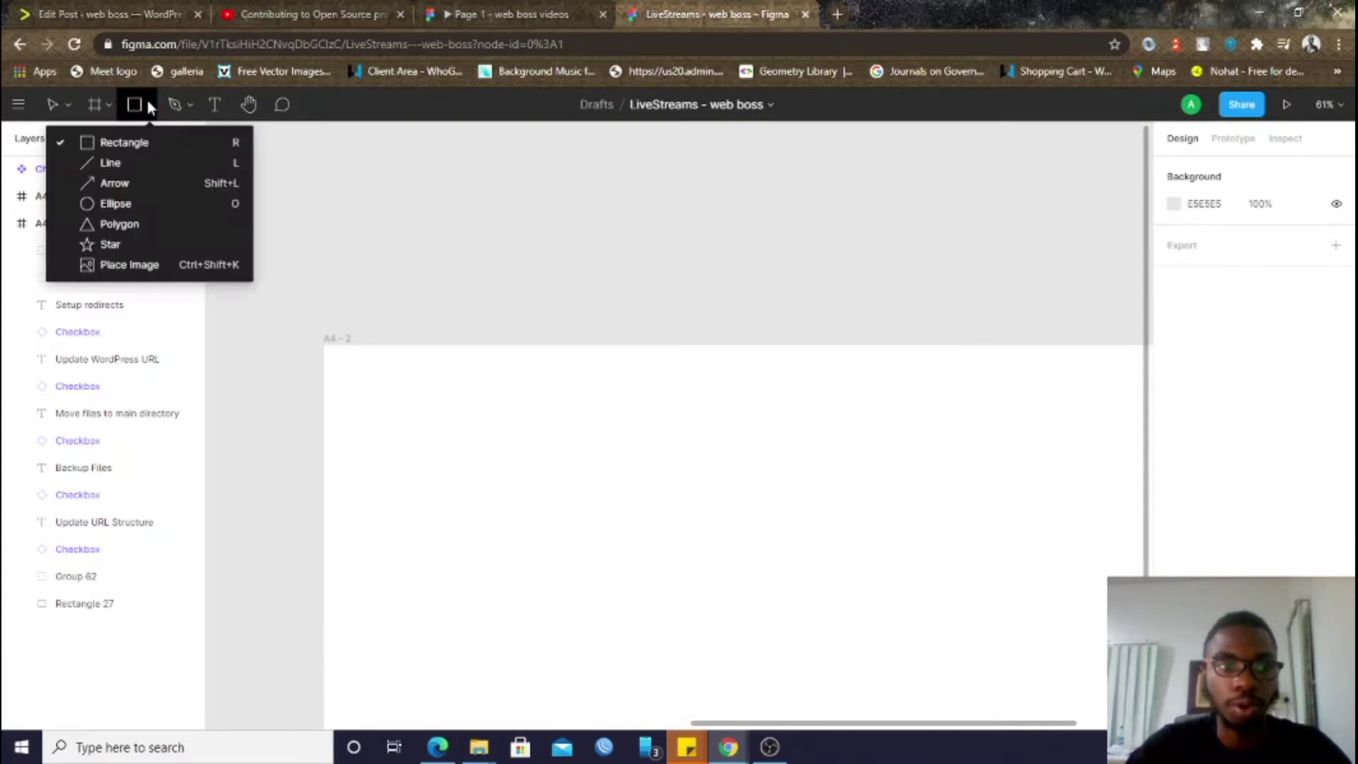
pyautogui.click(147, 142)
pyautogui.scroll(-3, 516, 402)
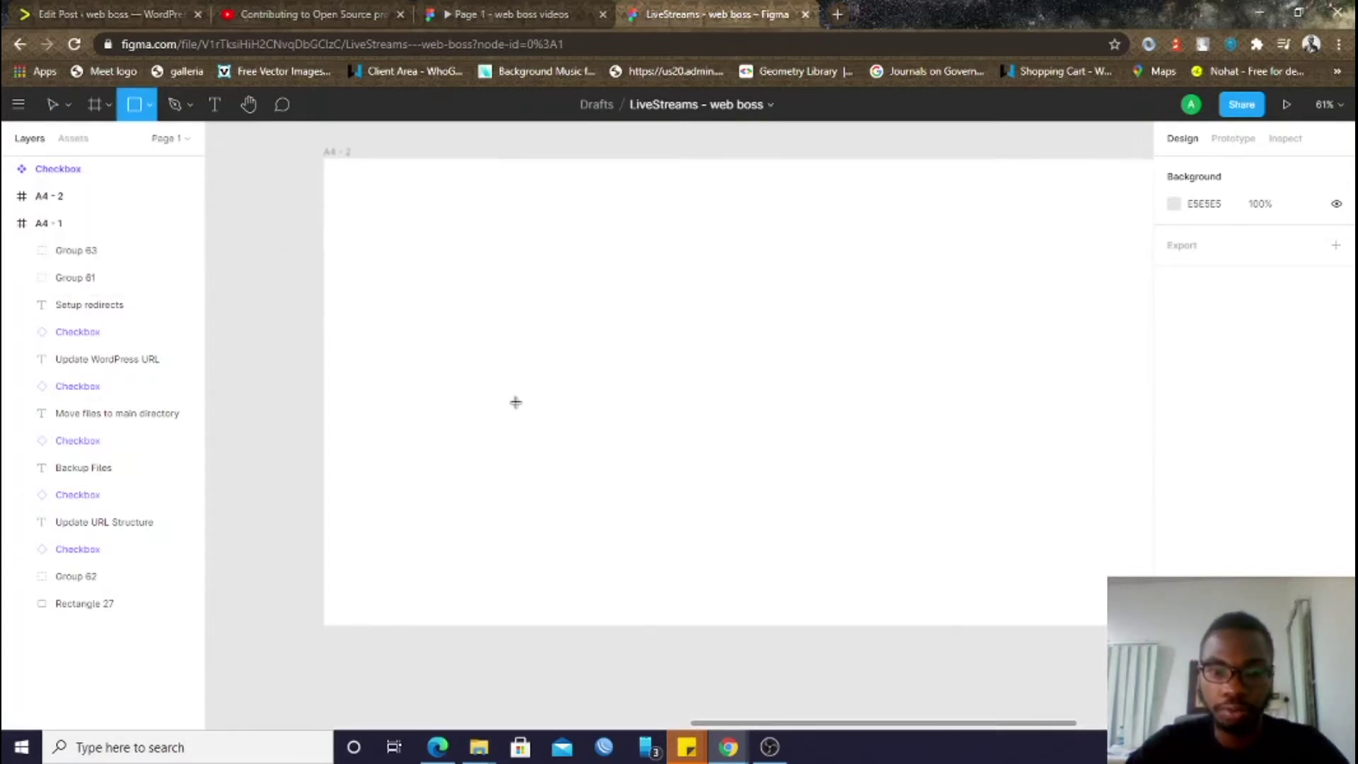
pyautogui.click(545, 275)
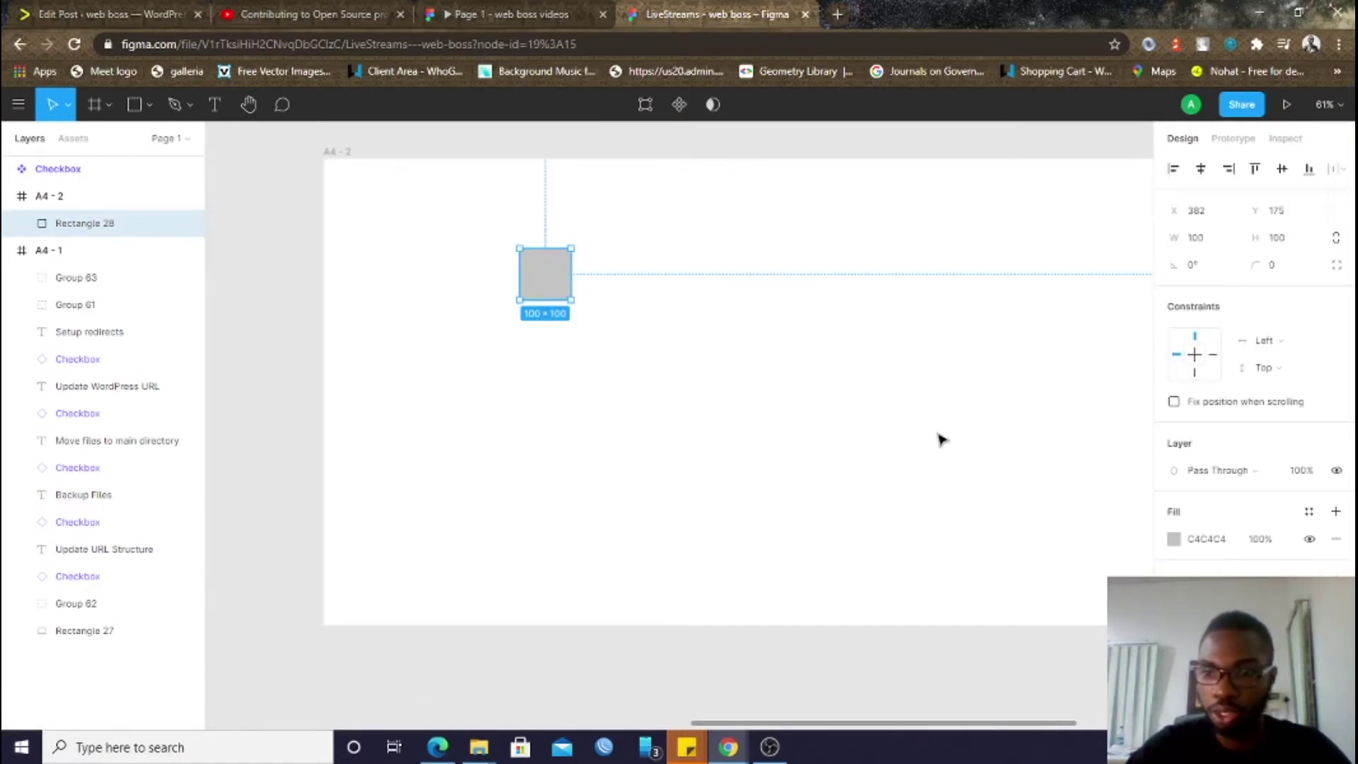
# Fill the square with the document's navy colour
pyautogui.click(1174, 539)
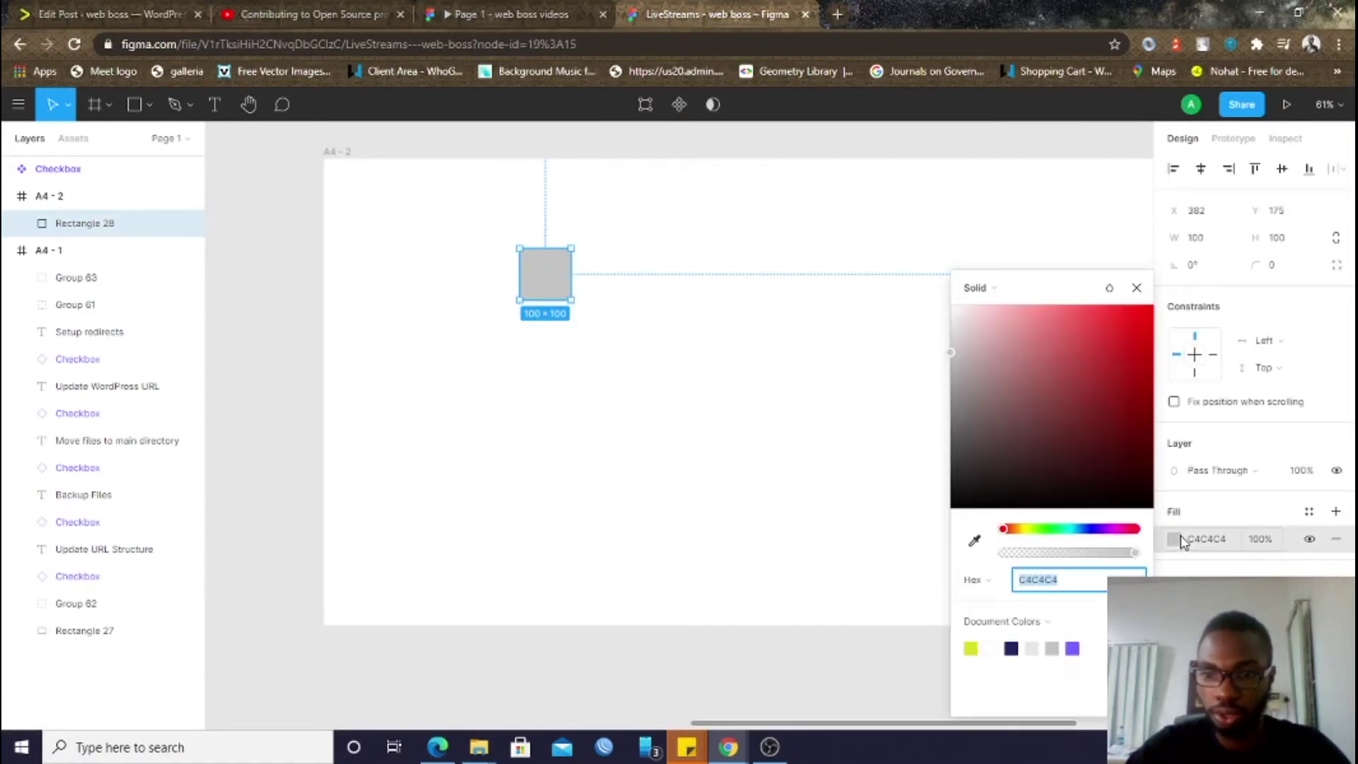
pyautogui.click(1013, 646)
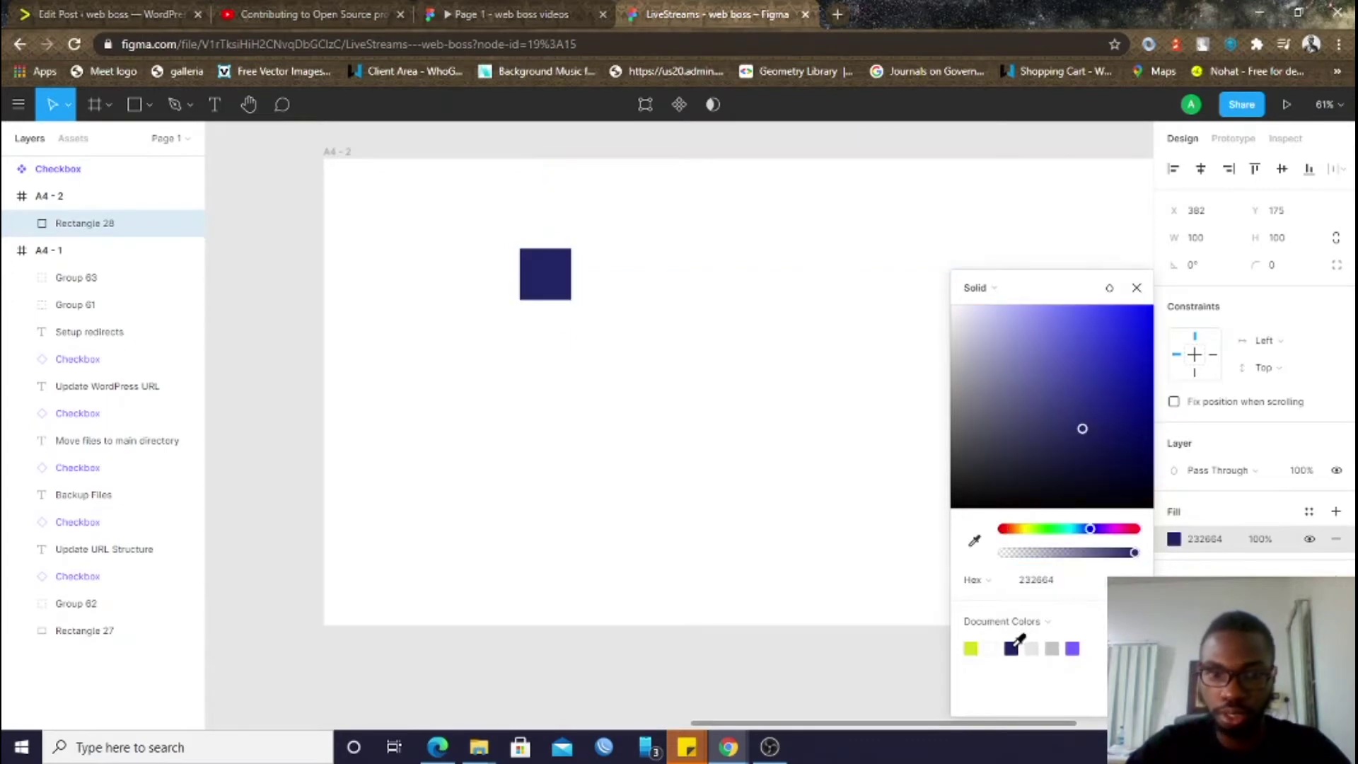
pyautogui.click(845, 569)
pyautogui.click(552, 280)
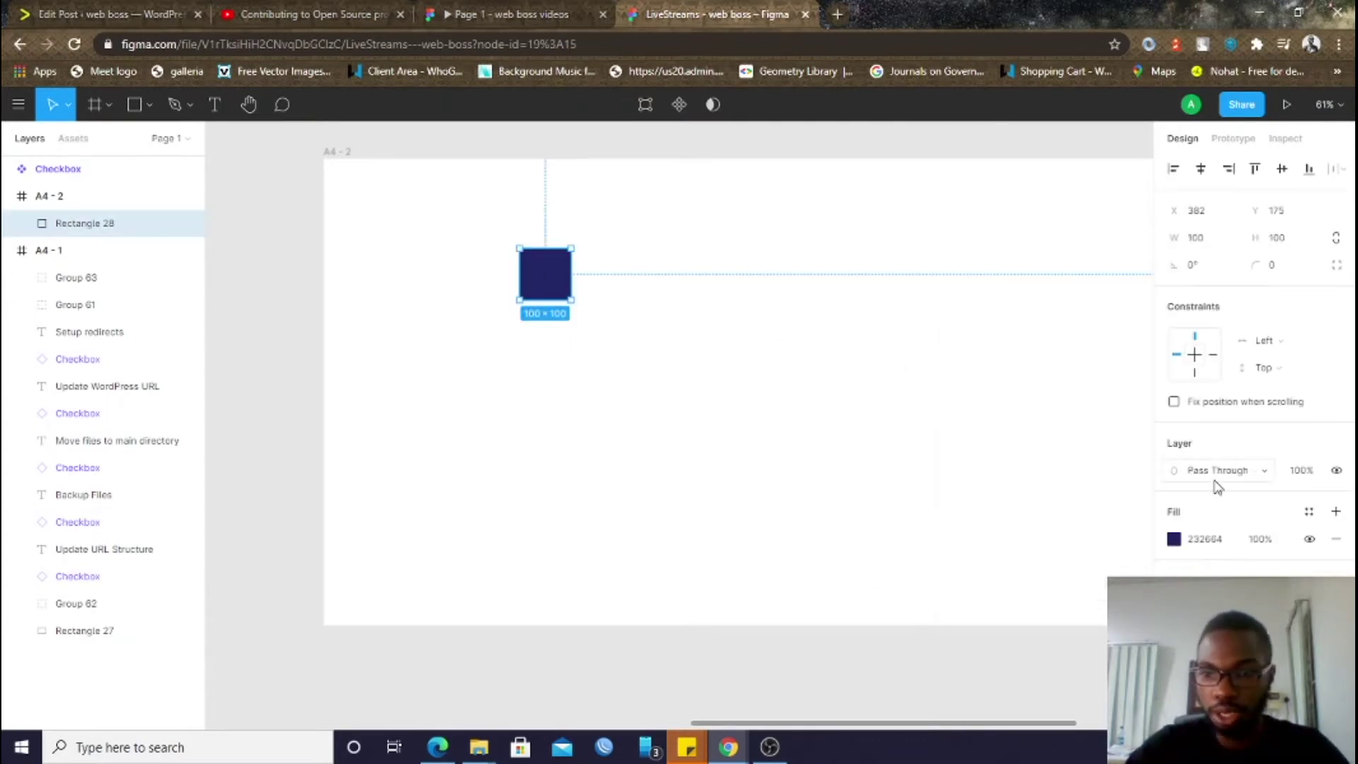
# Remove the square's fill and give it a navy 232664 outline instead
pyautogui.click(1337, 541)
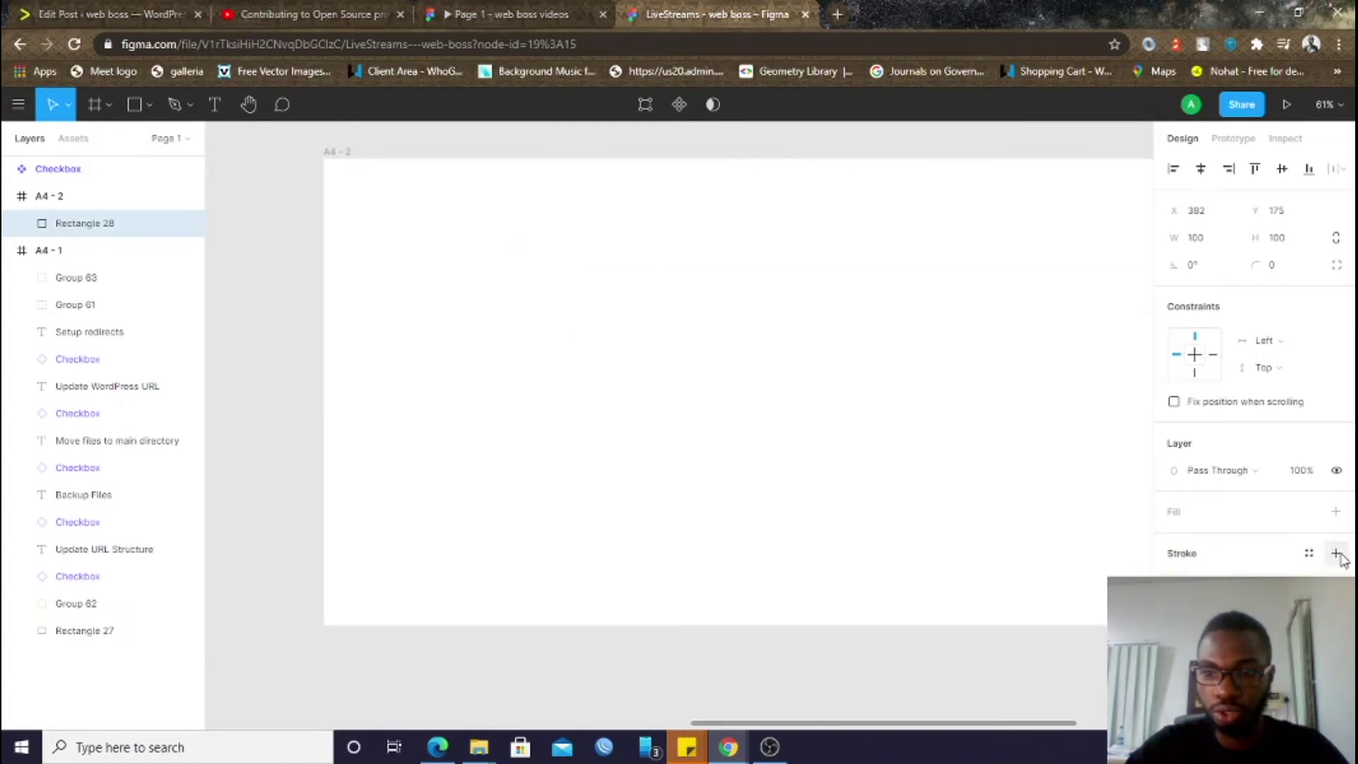
pyautogui.click(1337, 554)
pyautogui.click(1175, 576)
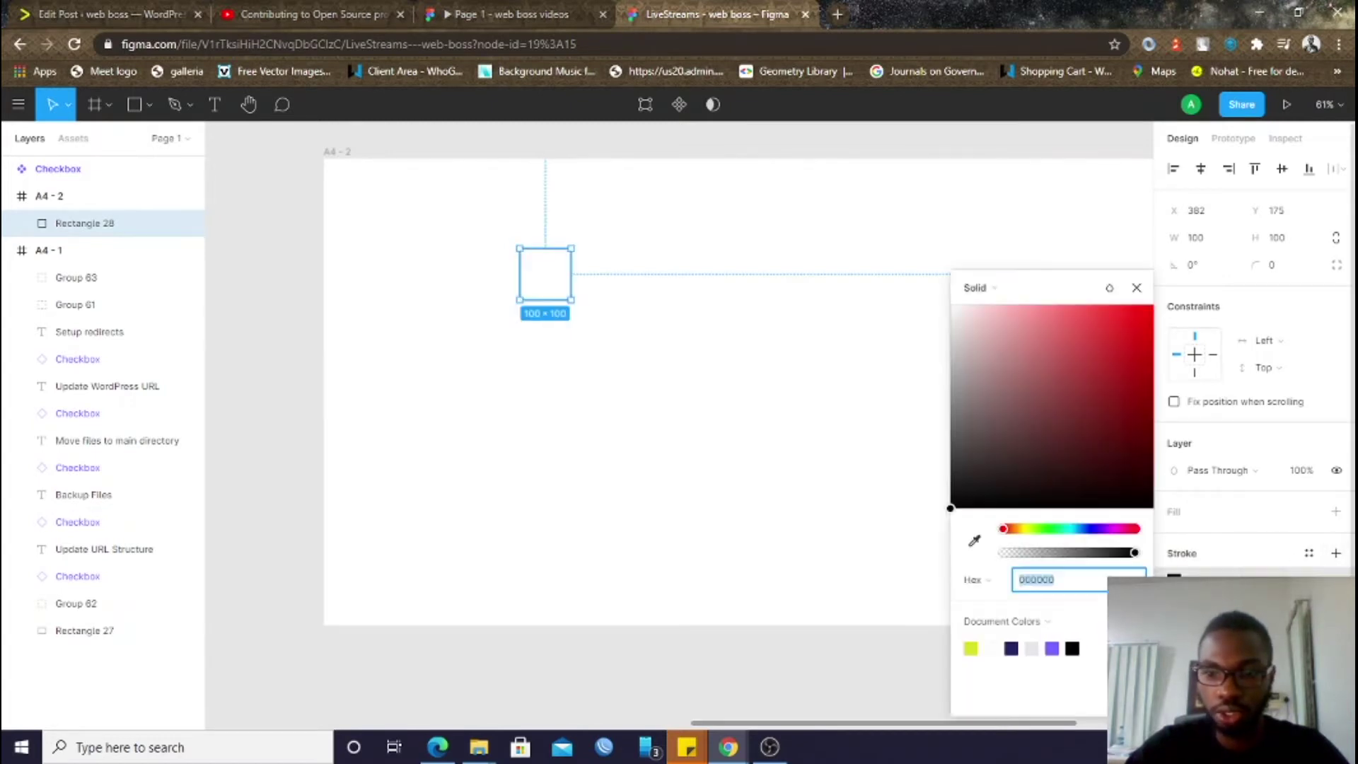
pyautogui.click(1017, 642)
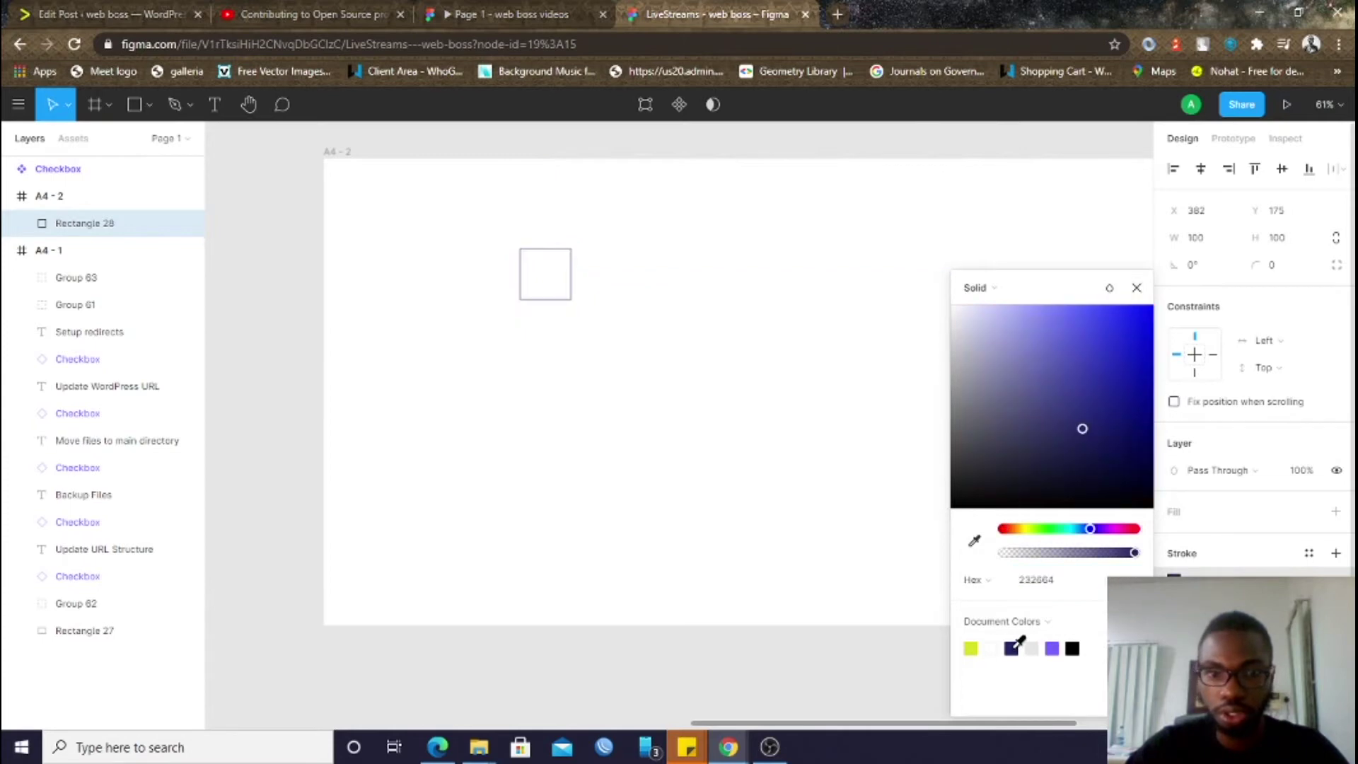
pyautogui.click(817, 175)
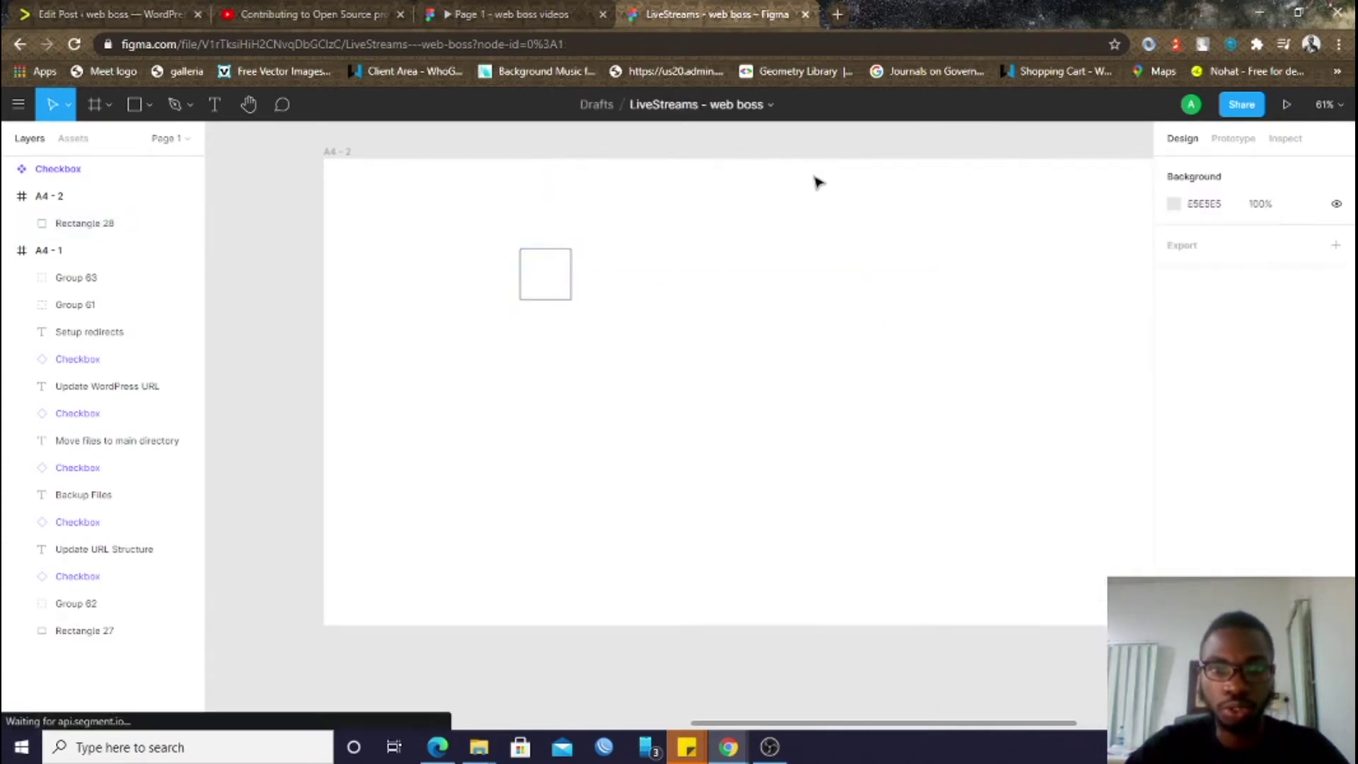
pyautogui.click(546, 258)
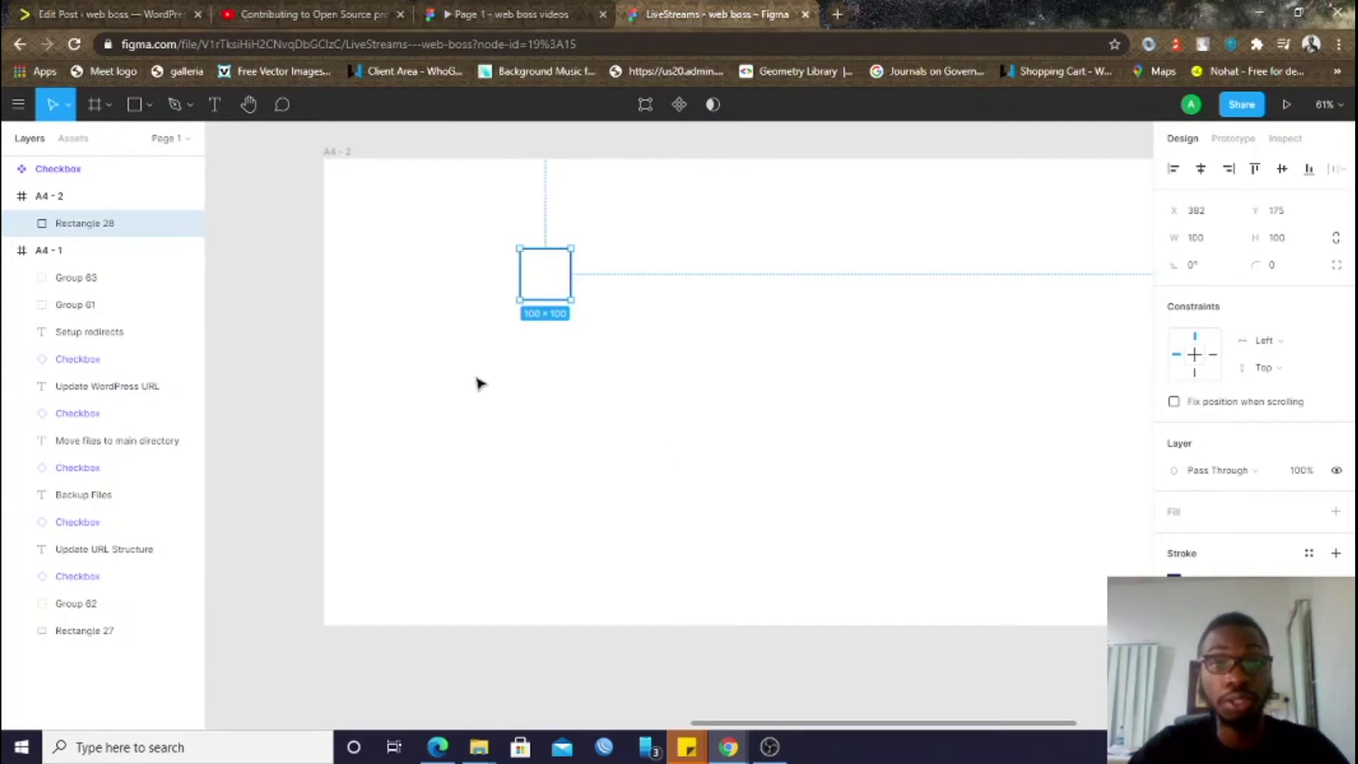
pyautogui.click(731, 300)
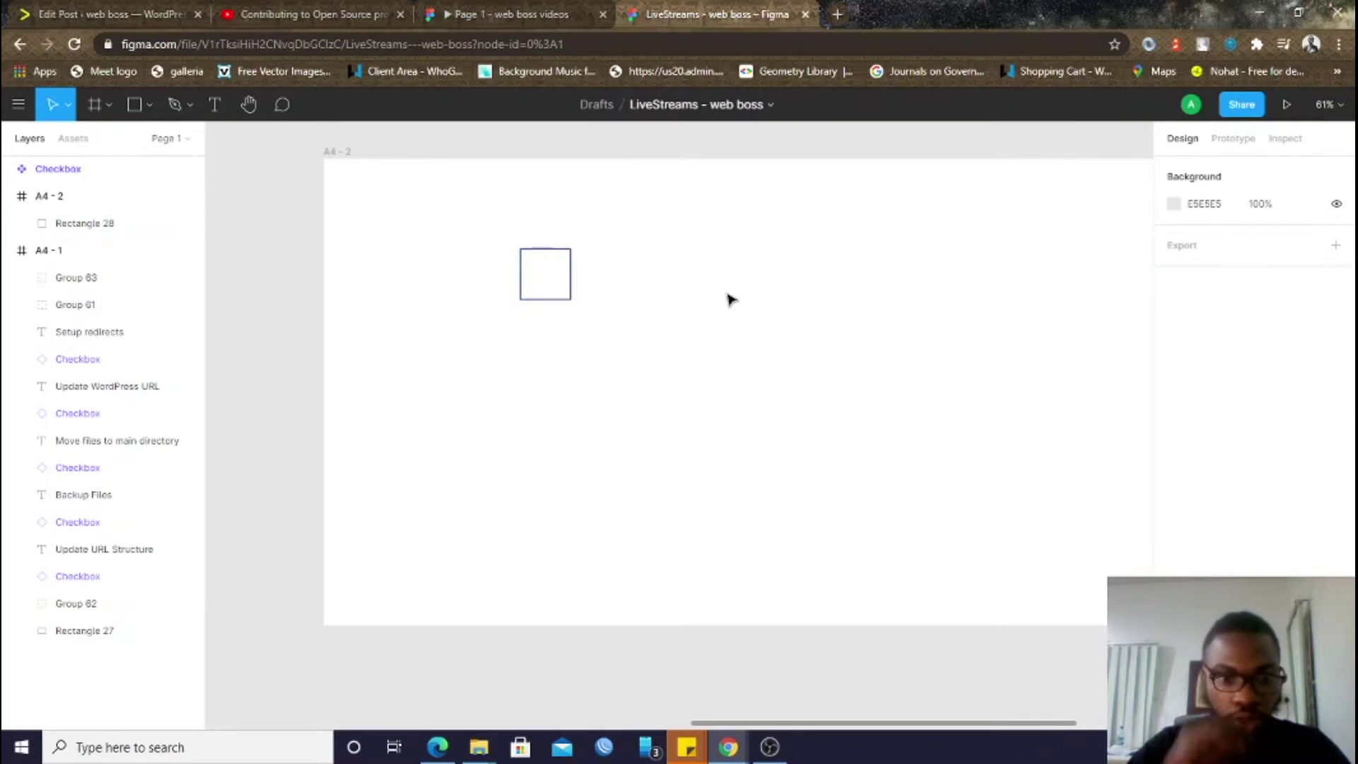
pyautogui.click(569, 286)
# Make Rectangle 28 a component and move it toward A4-2's top-left corner
pyautogui.rightClick(563, 269)
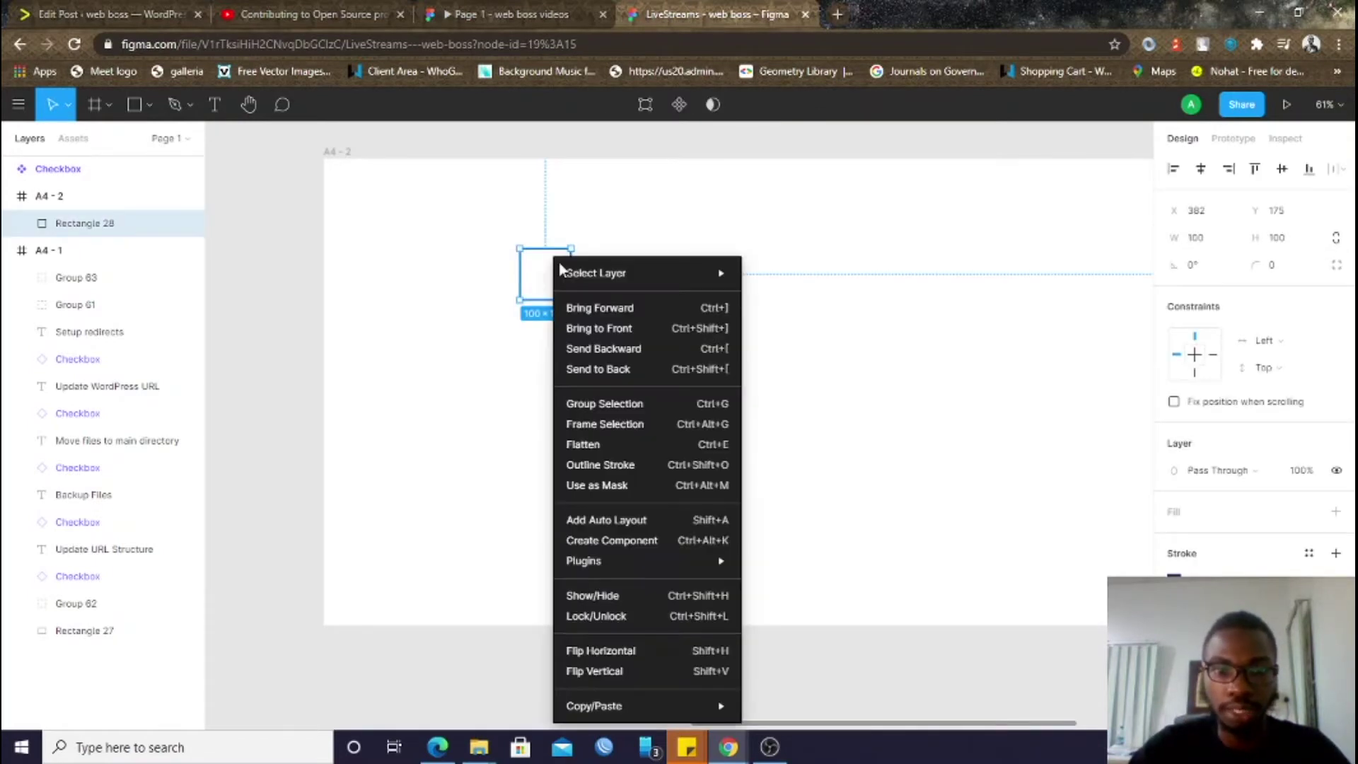
pyautogui.click(677, 542)
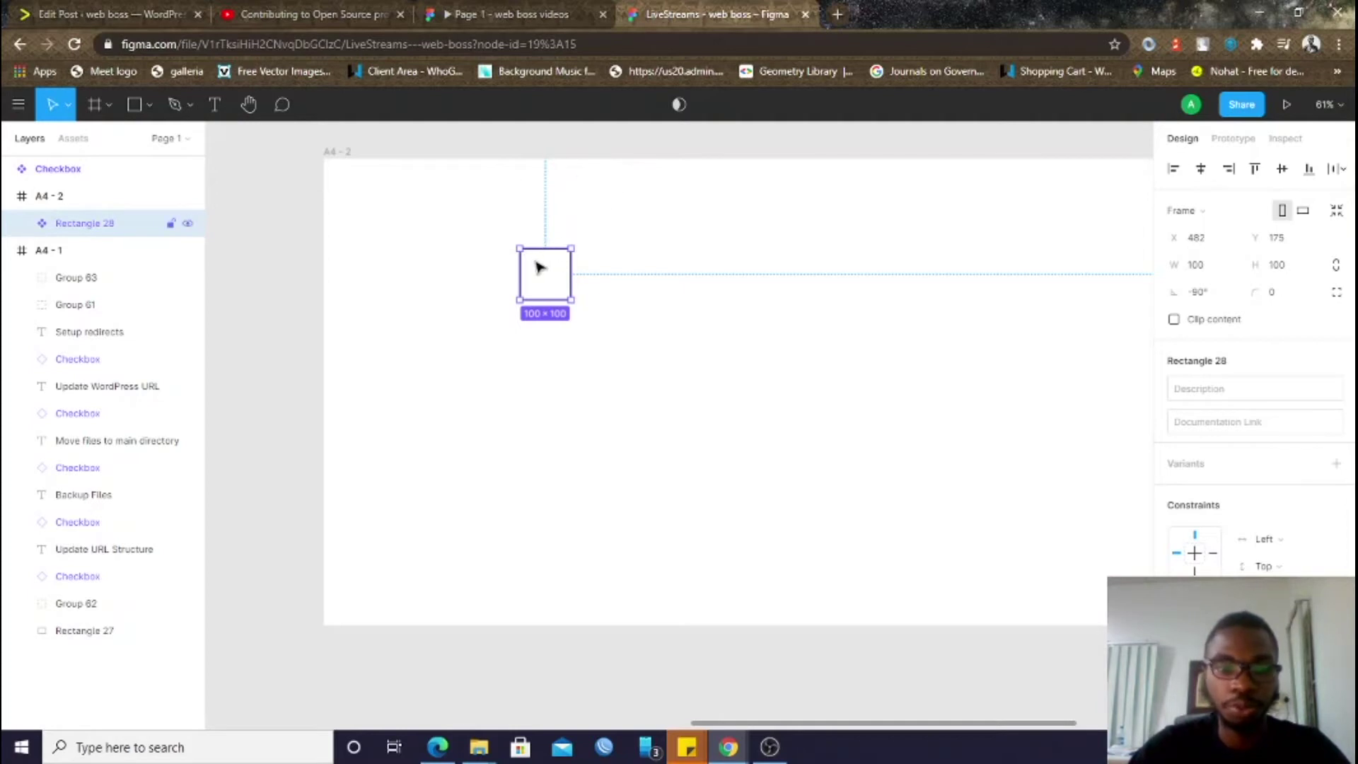
pyautogui.moveTo(540, 268); pyautogui.dragTo(454, 210)
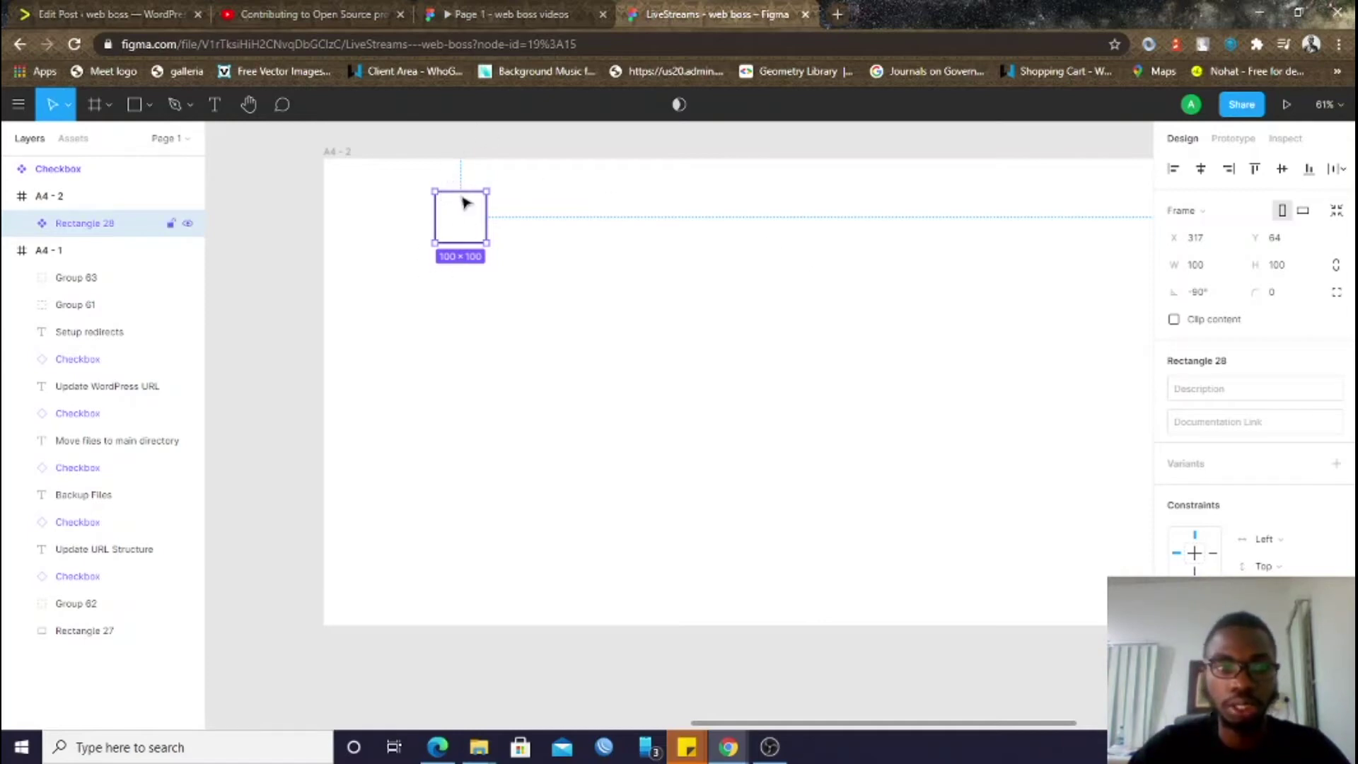
# Add a second variant and drag Variant2 into the component set
pyautogui.click(1336, 468)
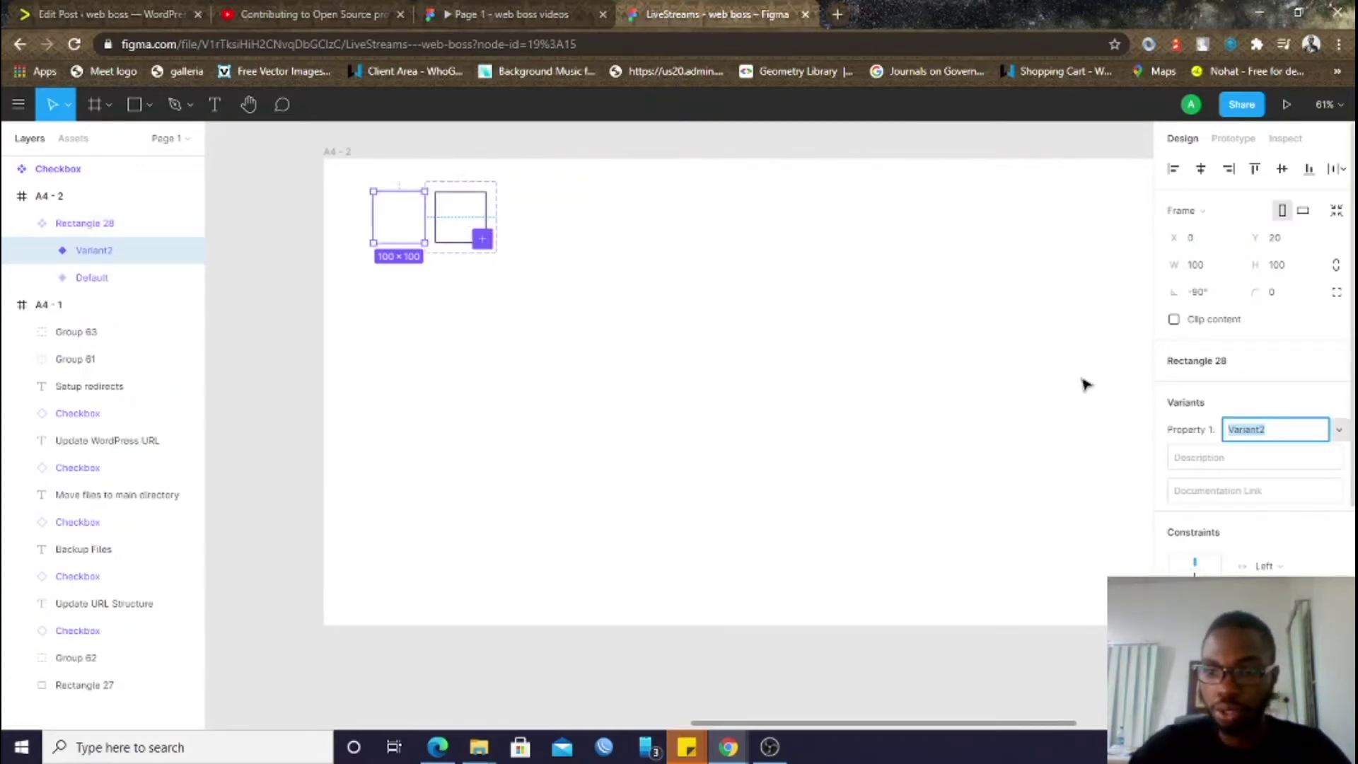
pyautogui.click(669, 394)
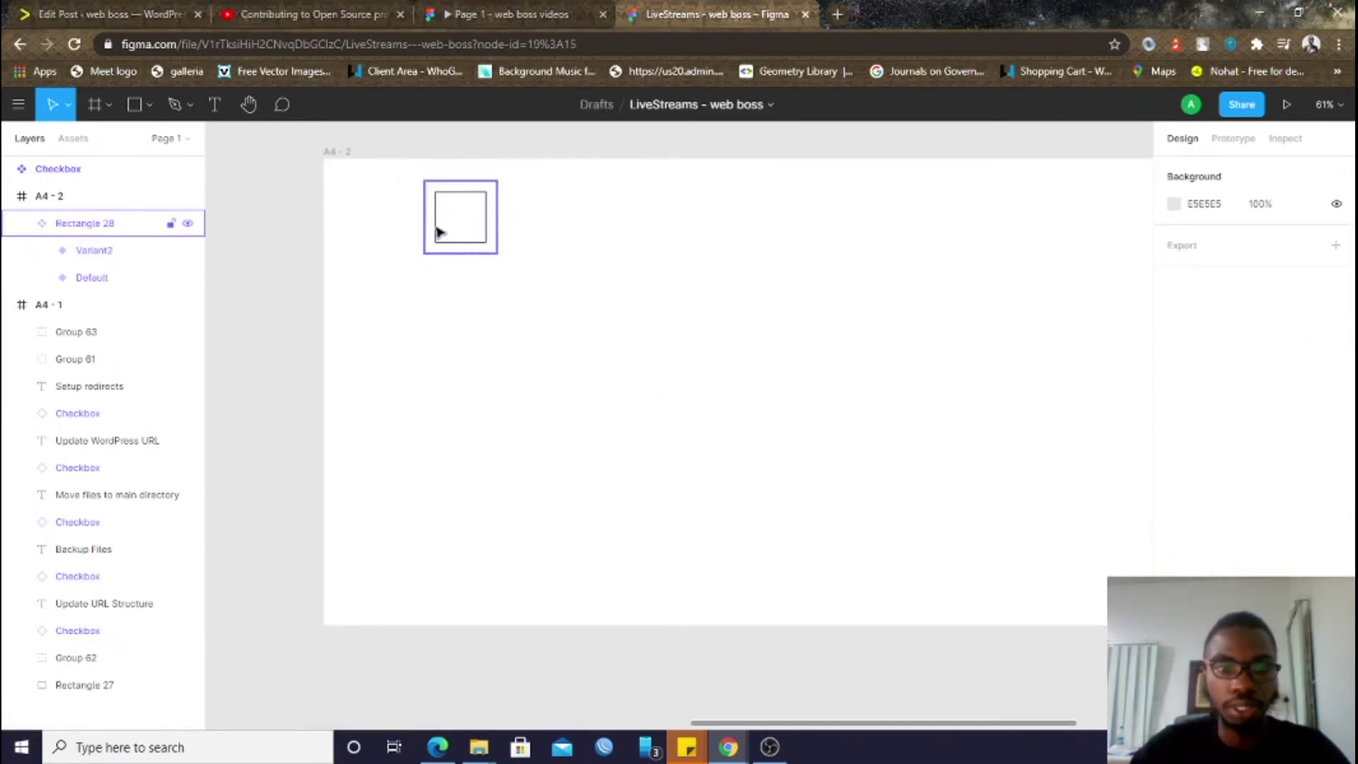
pyautogui.click(438, 231)
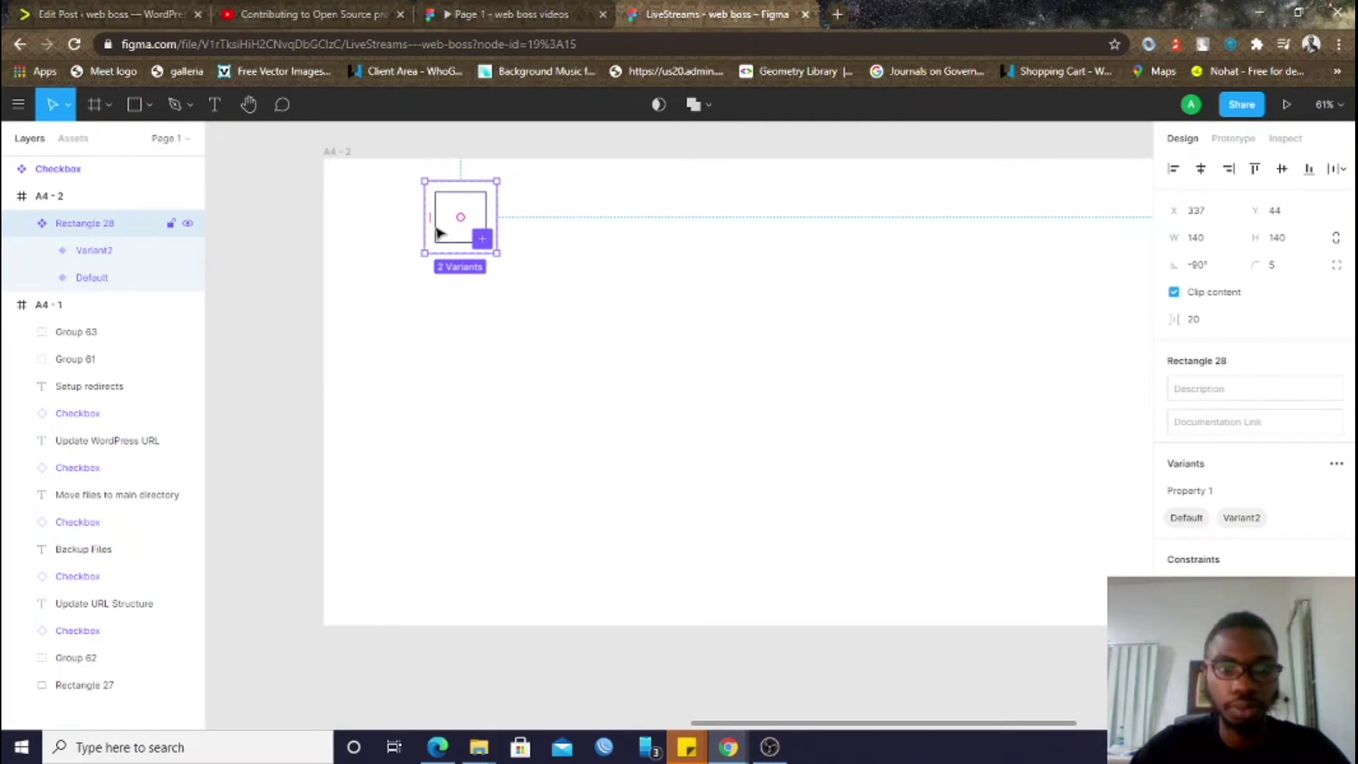
pyautogui.click(433, 227)
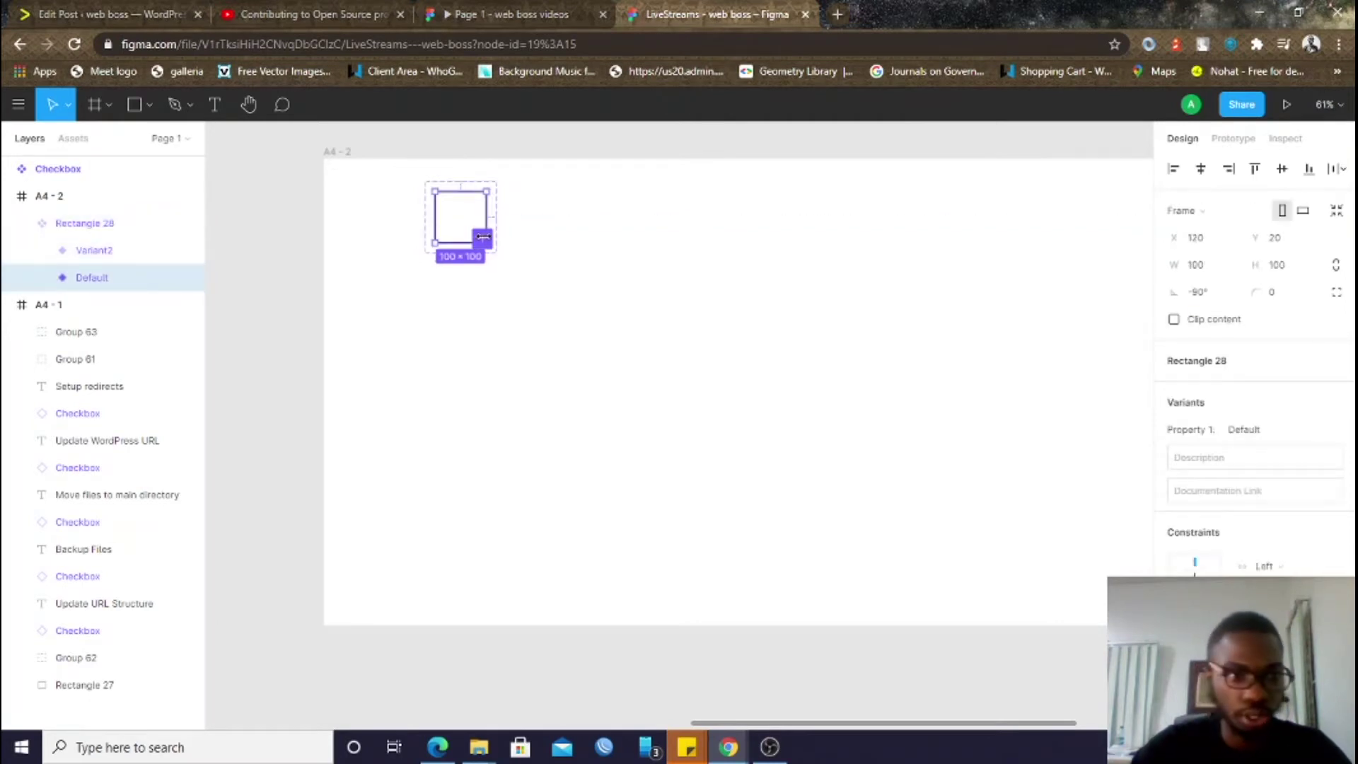
pyautogui.click(87, 250)
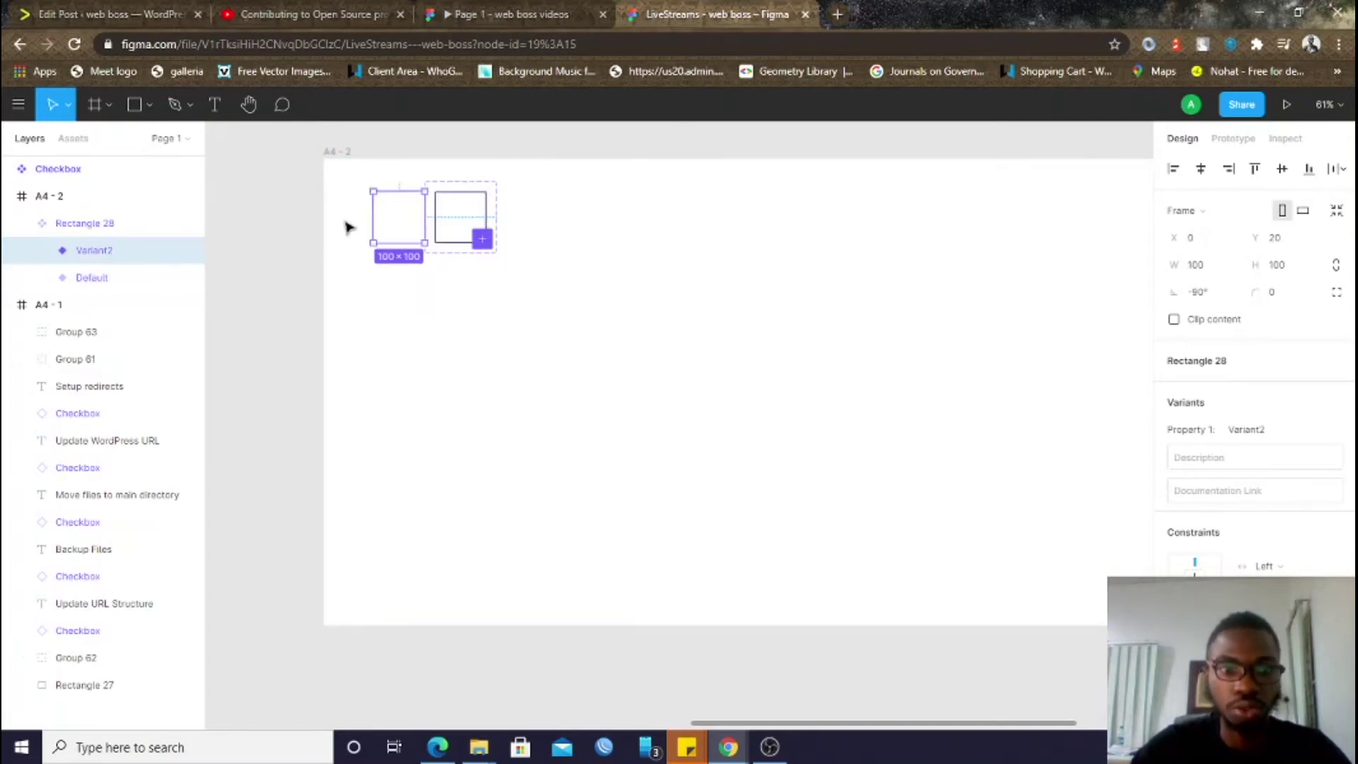
pyautogui.scroll(4, 378, 188)
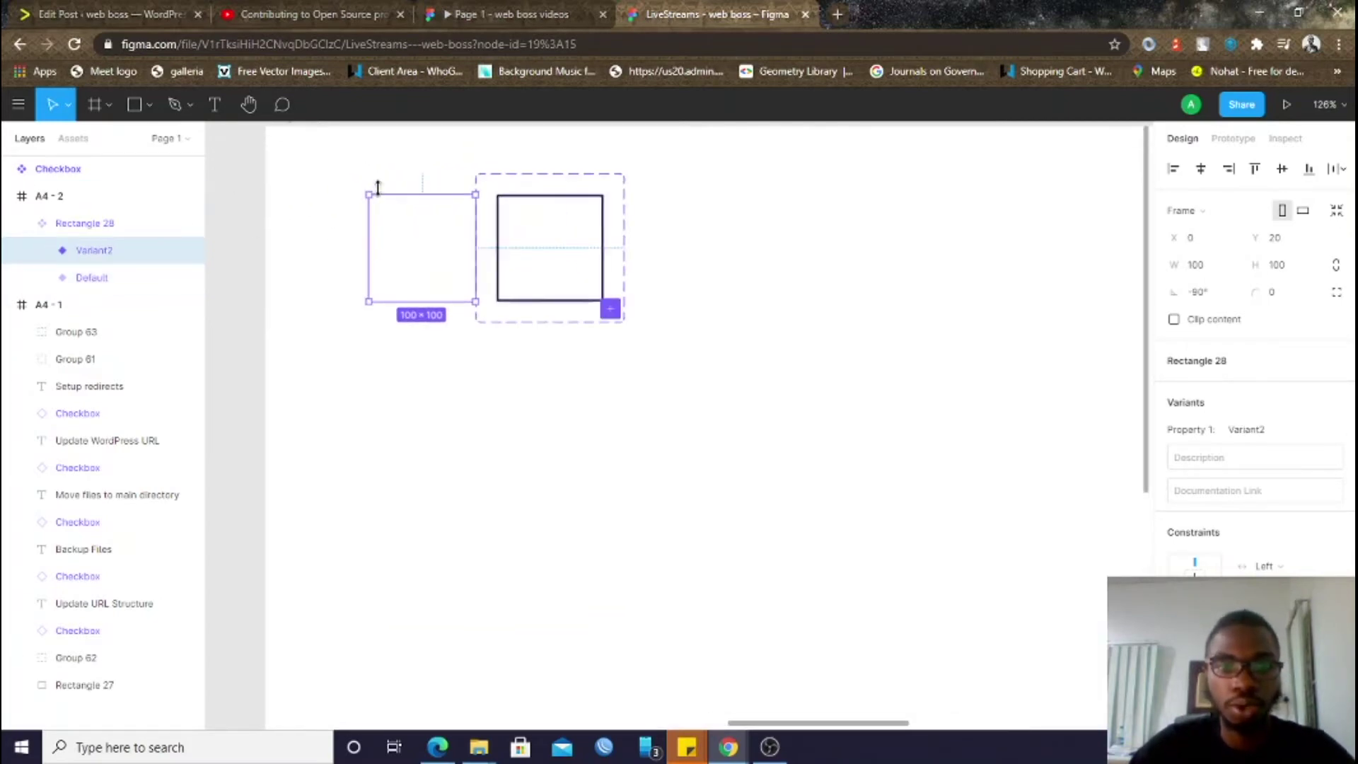
pyautogui.scroll(2, 378, 187)
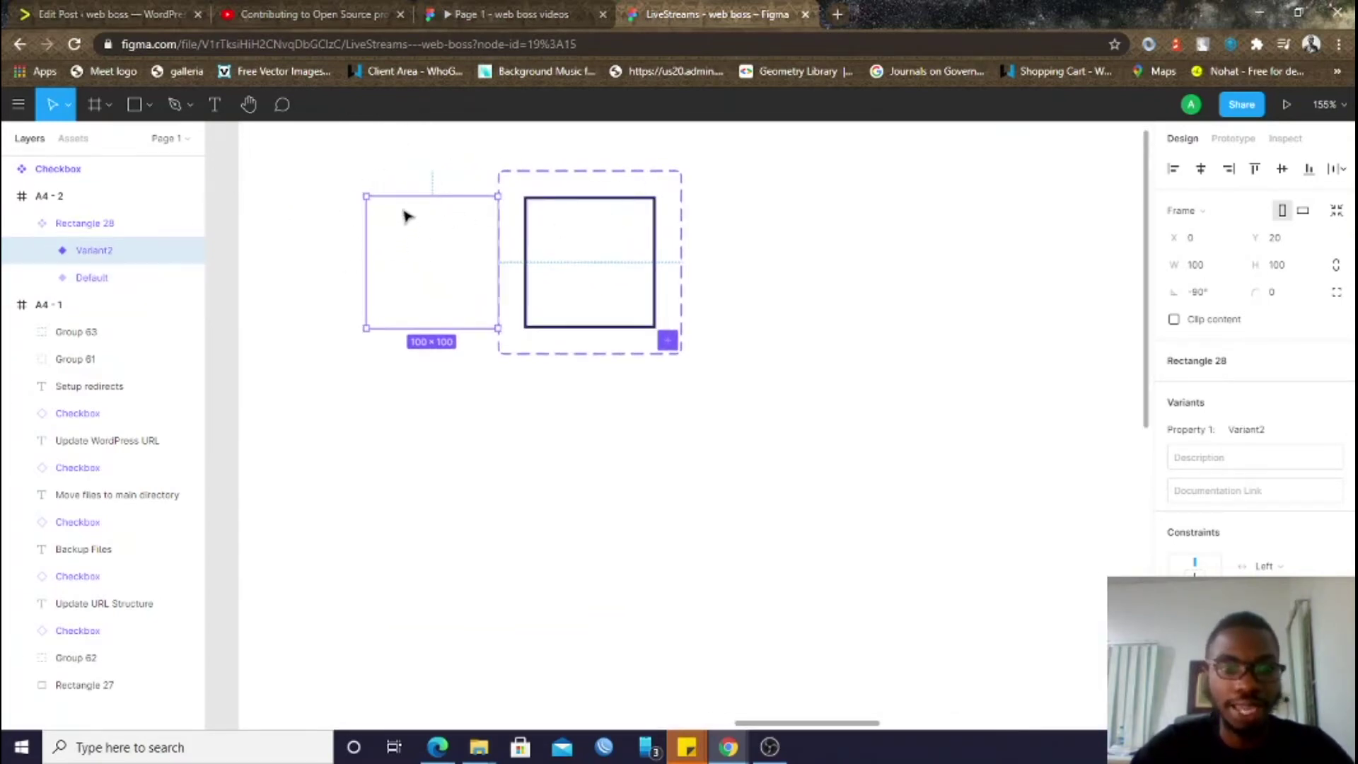
pyautogui.moveTo(430, 231); pyautogui.dragTo(442, 230)
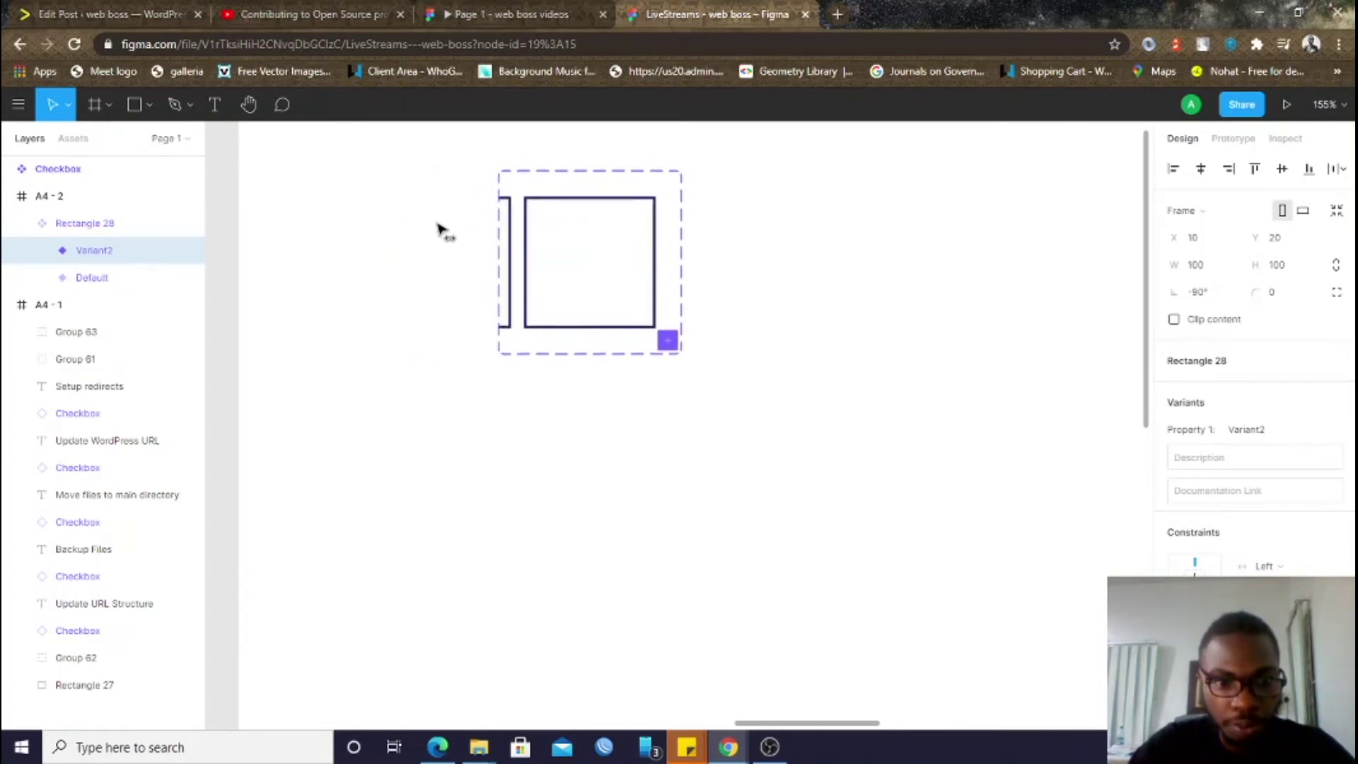
# Widen the component set so Default and Variant2 both show fully
pyautogui.click(547, 172)
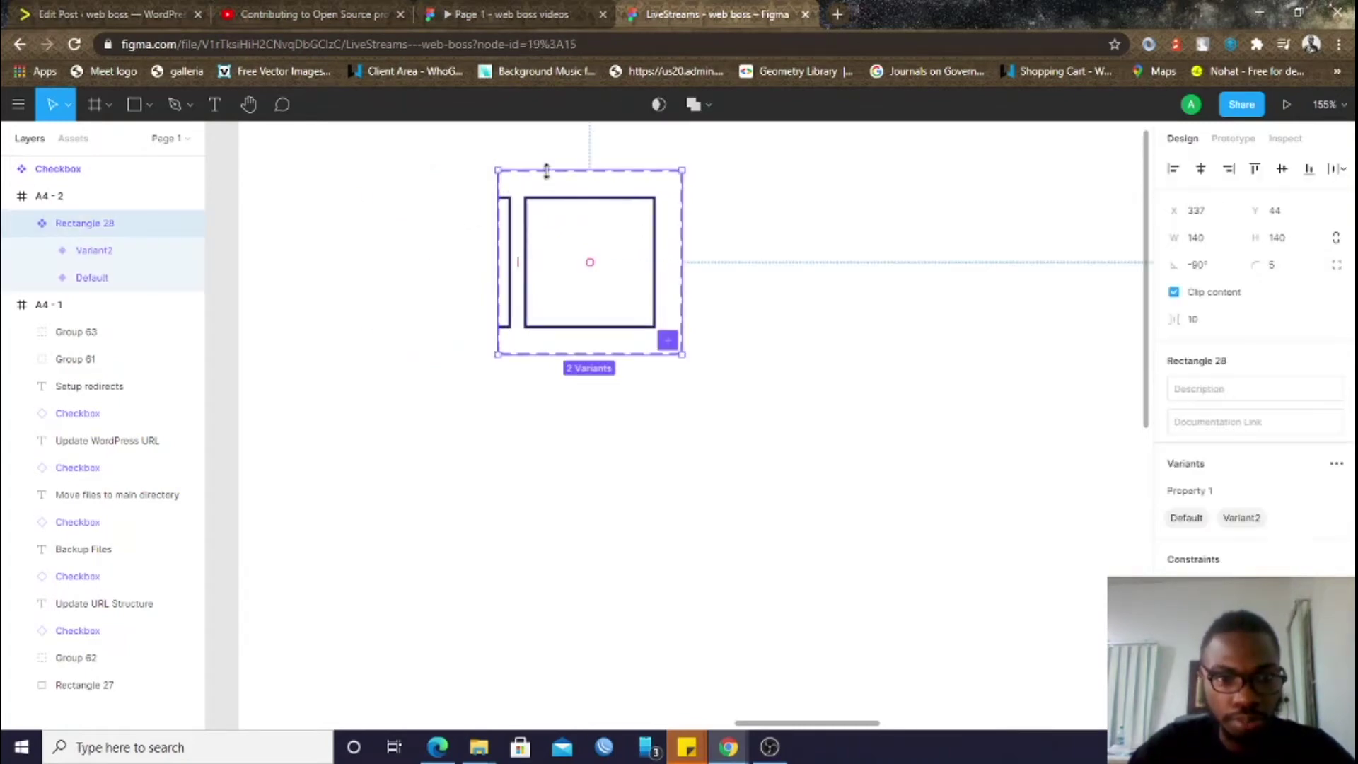
pyautogui.moveTo(498, 244); pyautogui.dragTo(297, 260)
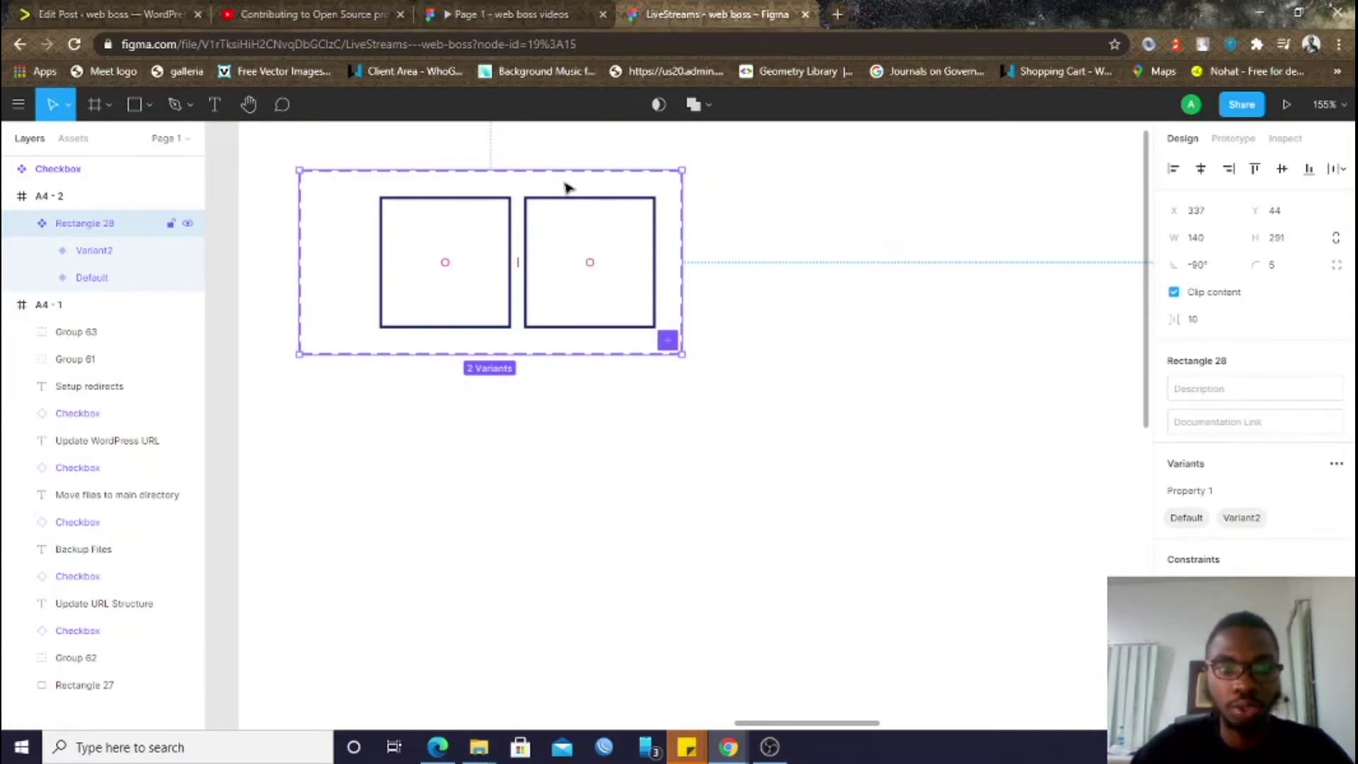
pyautogui.click(579, 200)
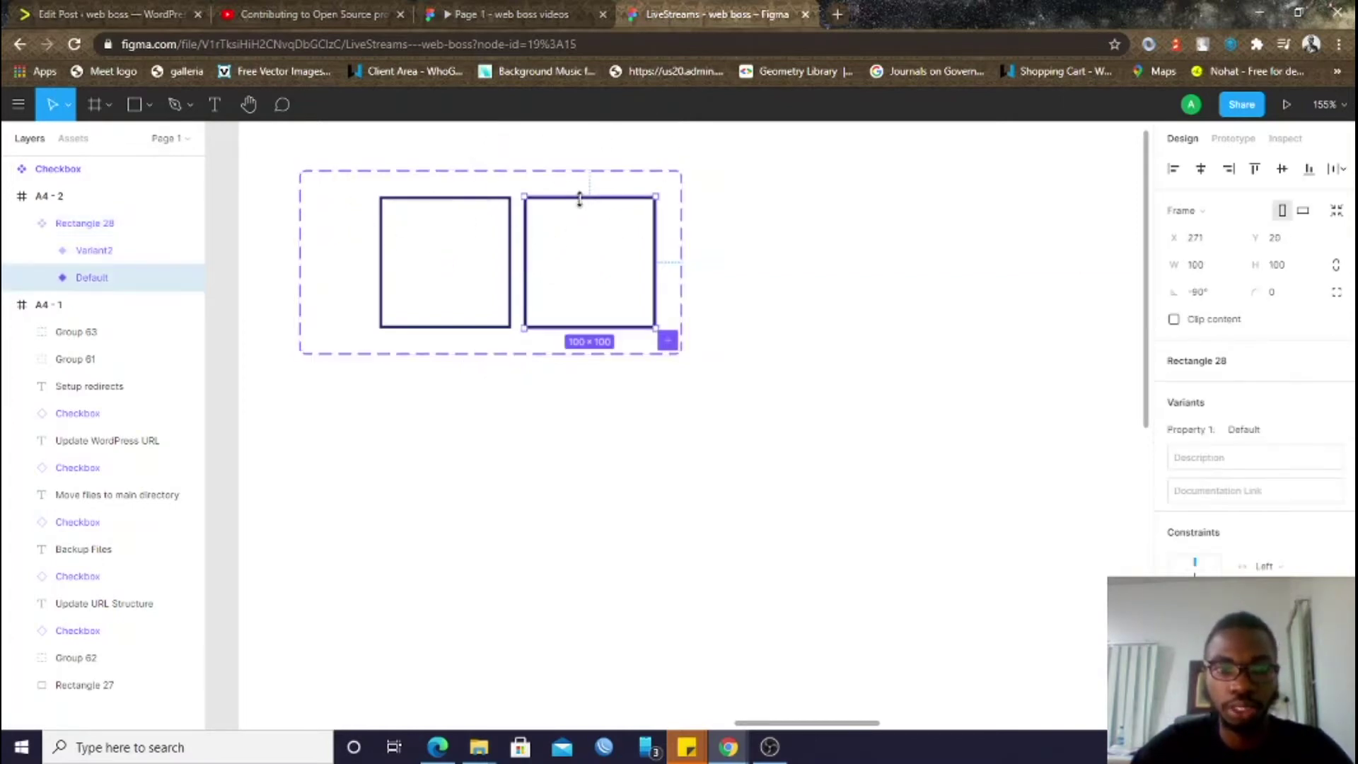
pyautogui.click(92, 252)
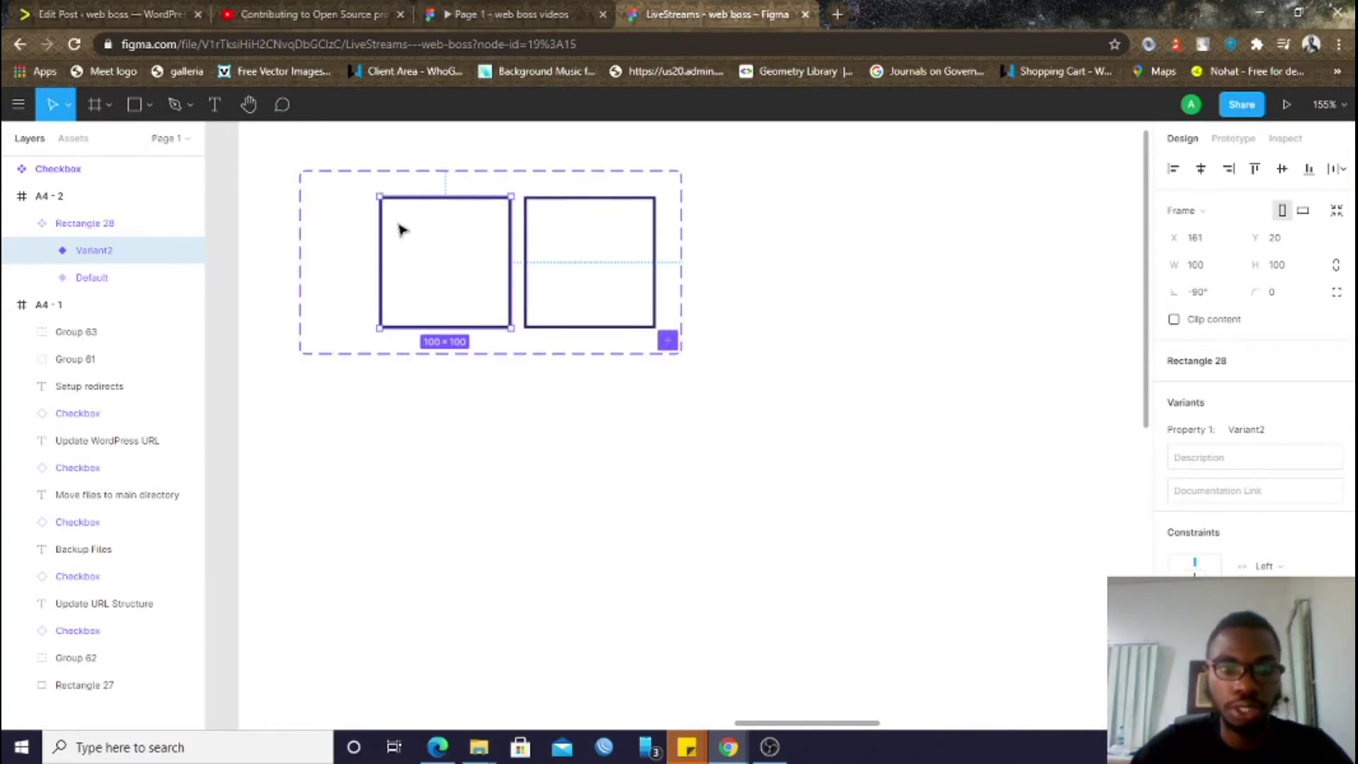
# Draw a three-point Pen tick inside the left Variant2 box
pyautogui.press('p')
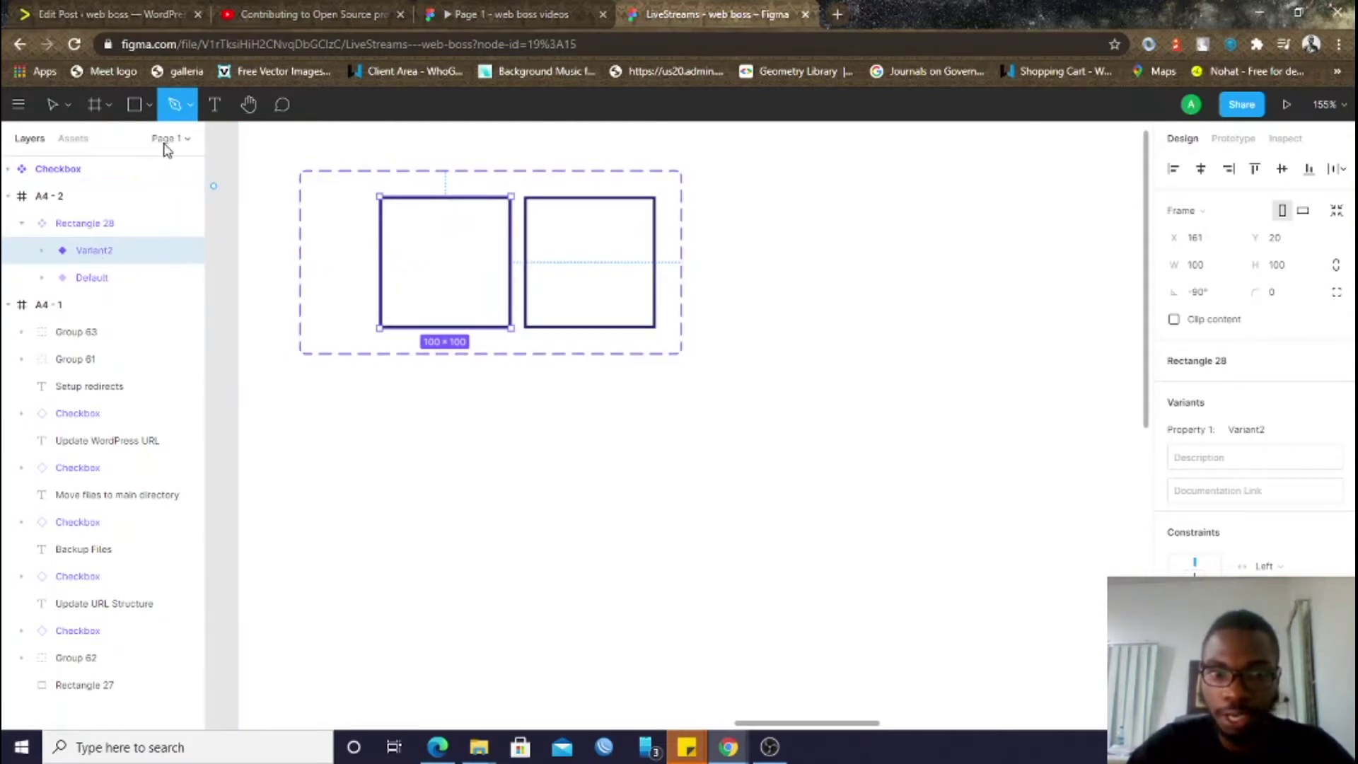
pyautogui.click(402, 274)
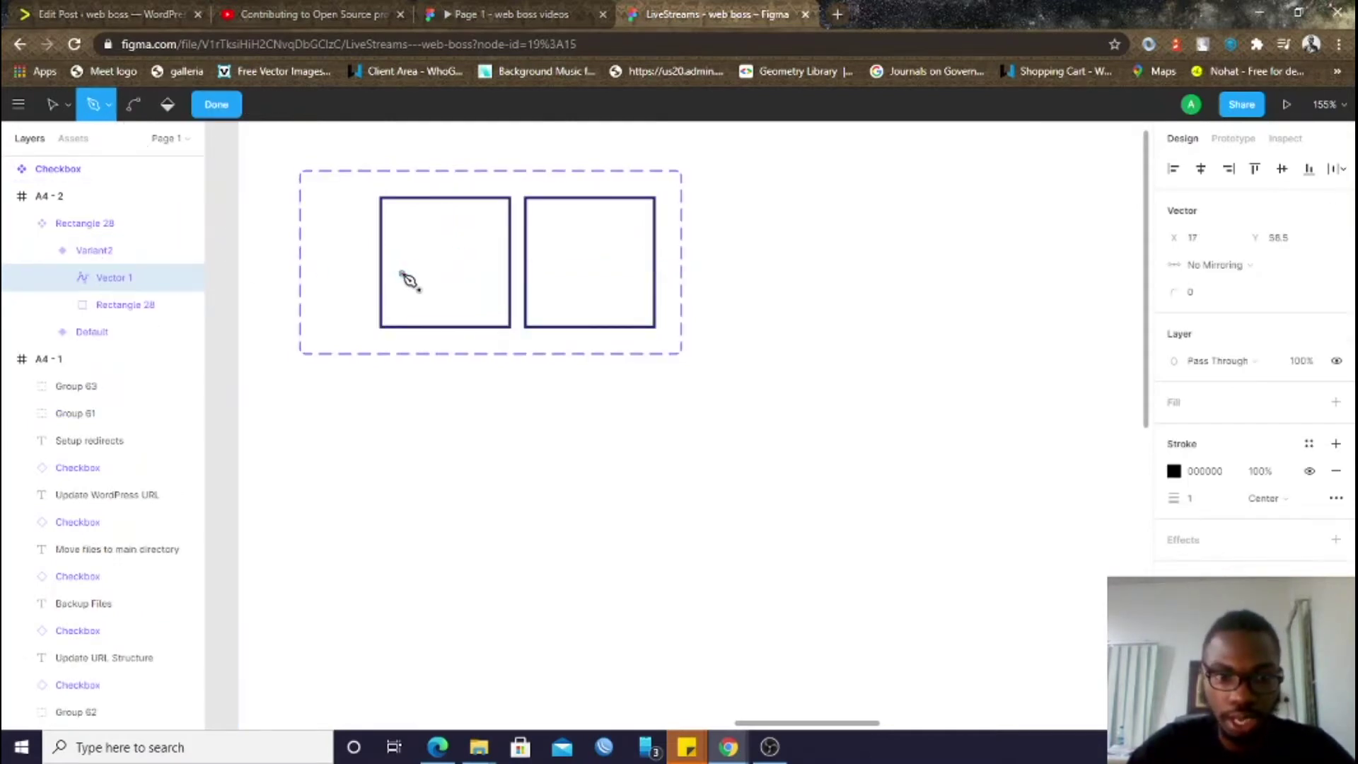
pyautogui.click(425, 296)
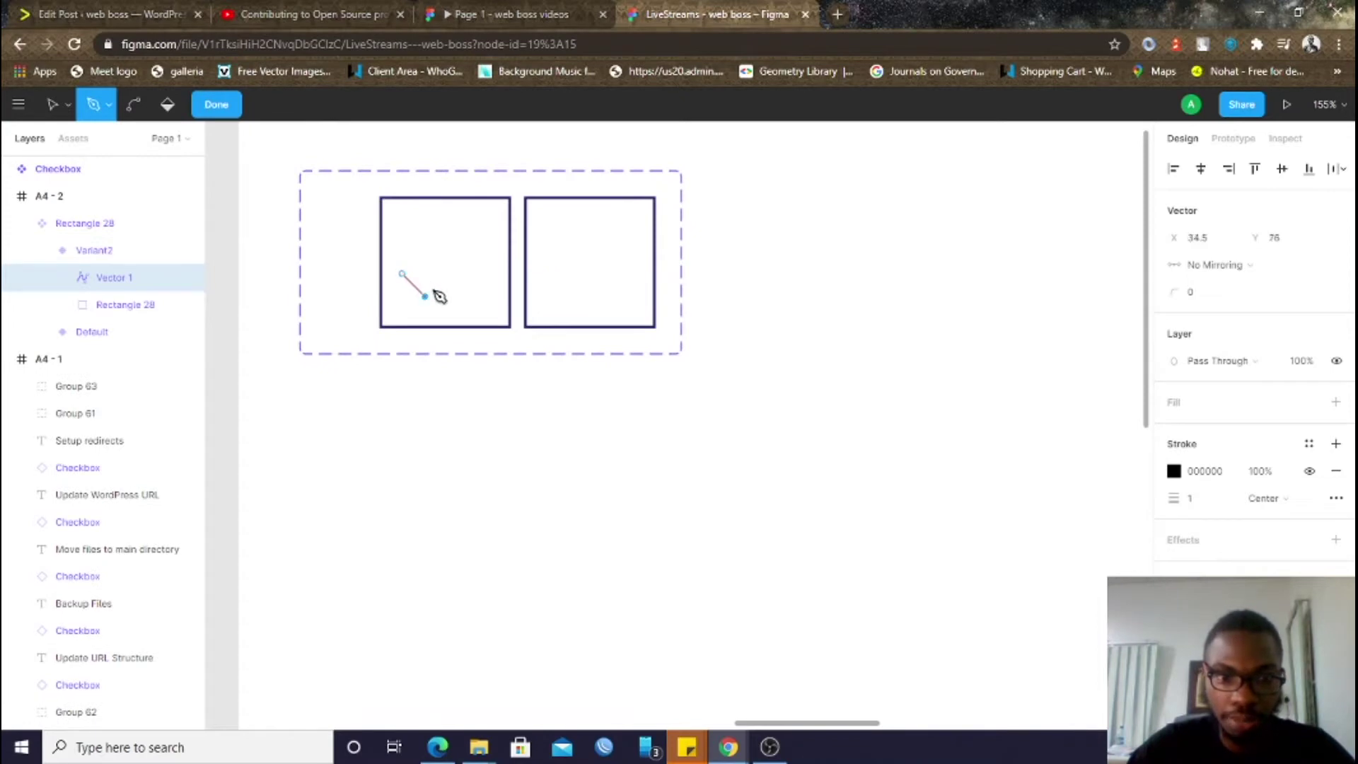
pyautogui.click(496, 219)
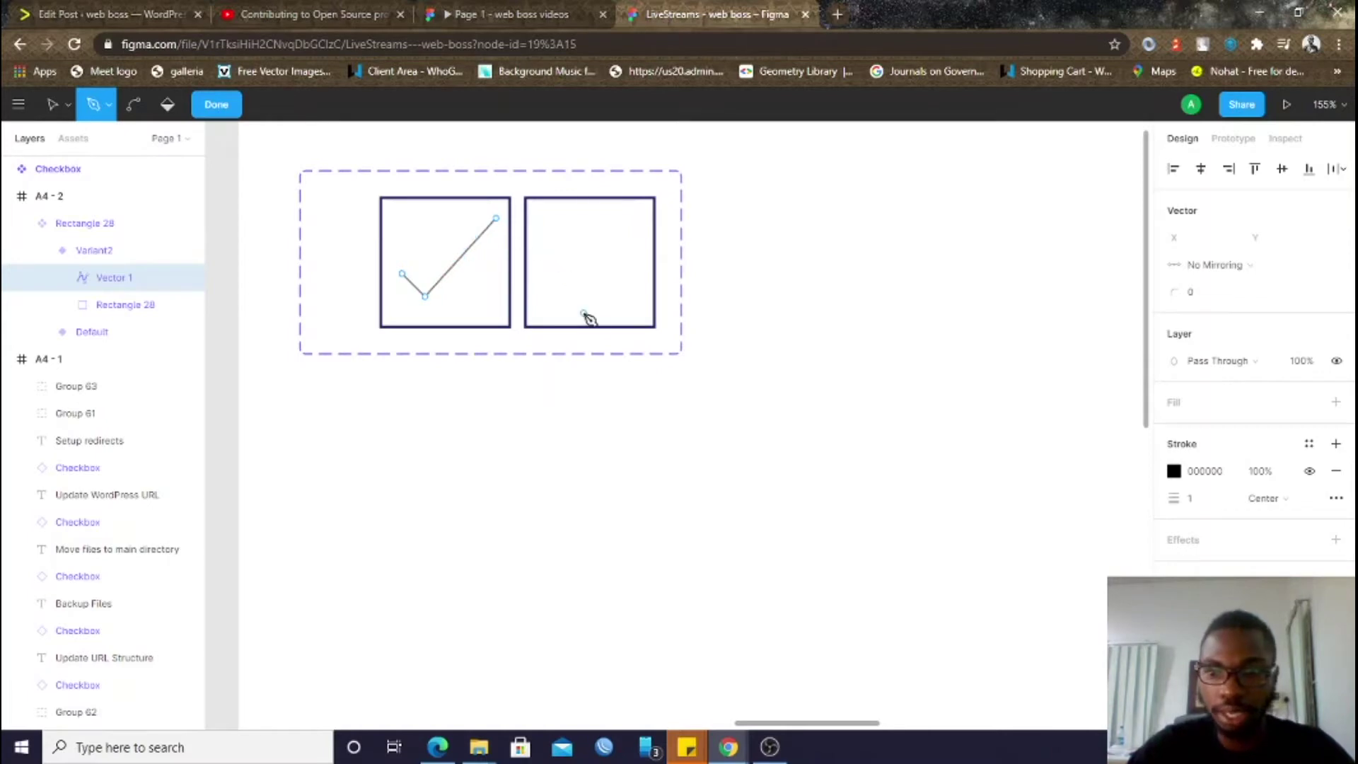
pyautogui.click(208, 108)
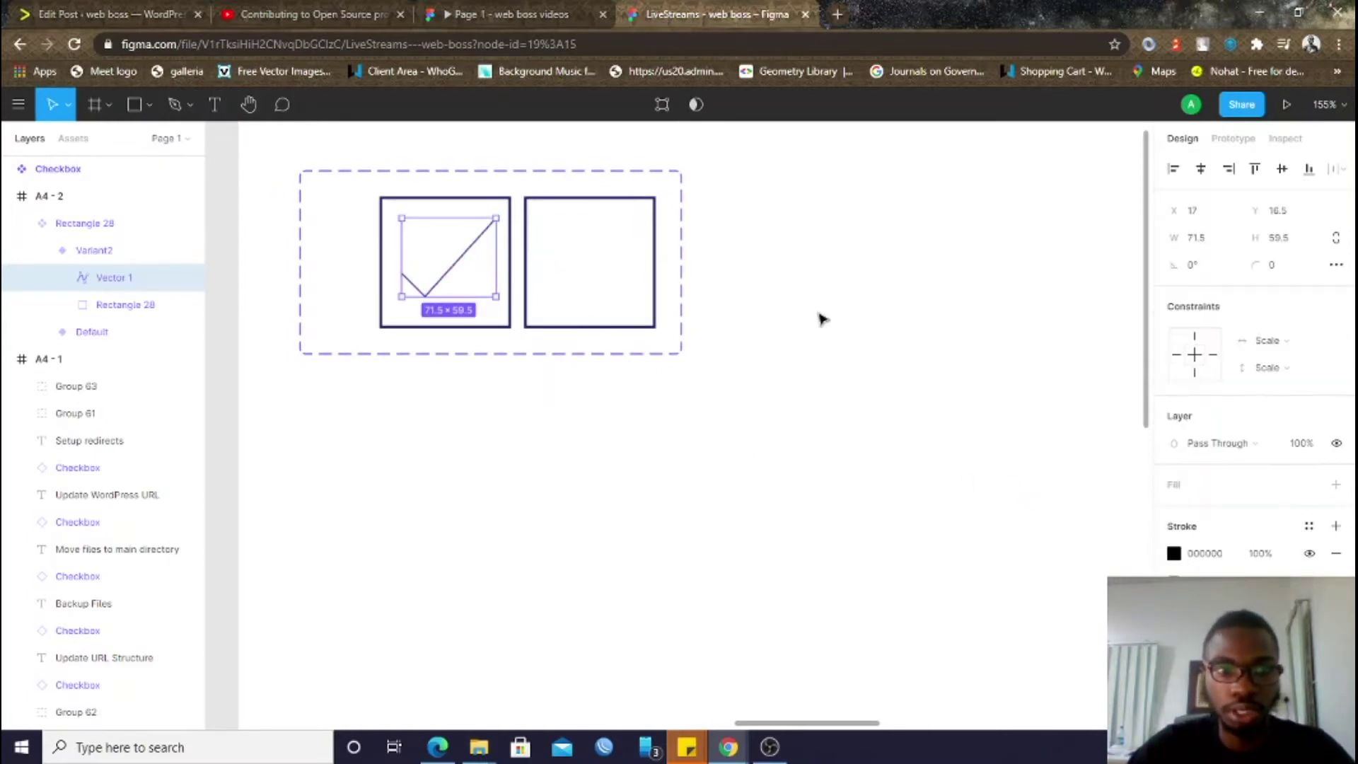
# Give the checkmark a navy 232664 stroke
pyautogui.click(1174, 553)
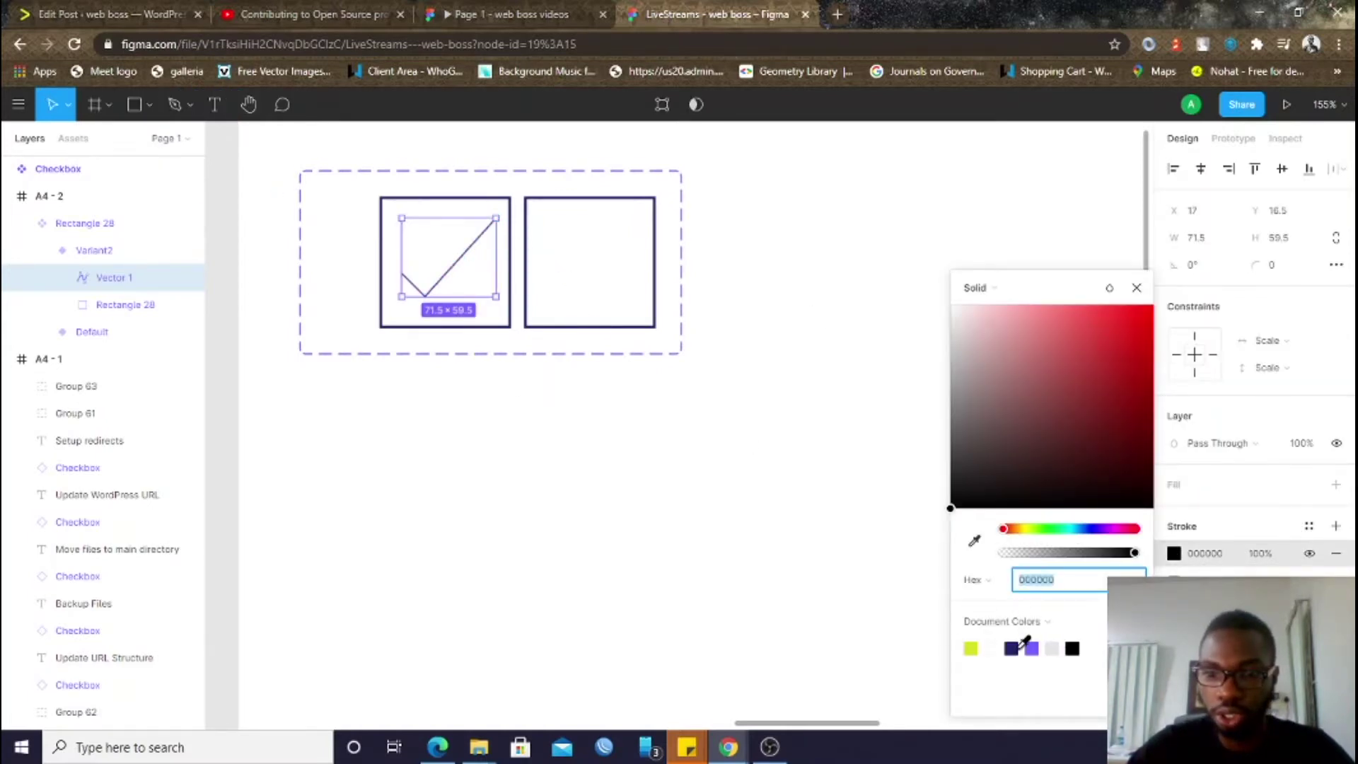
pyautogui.click(1012, 647)
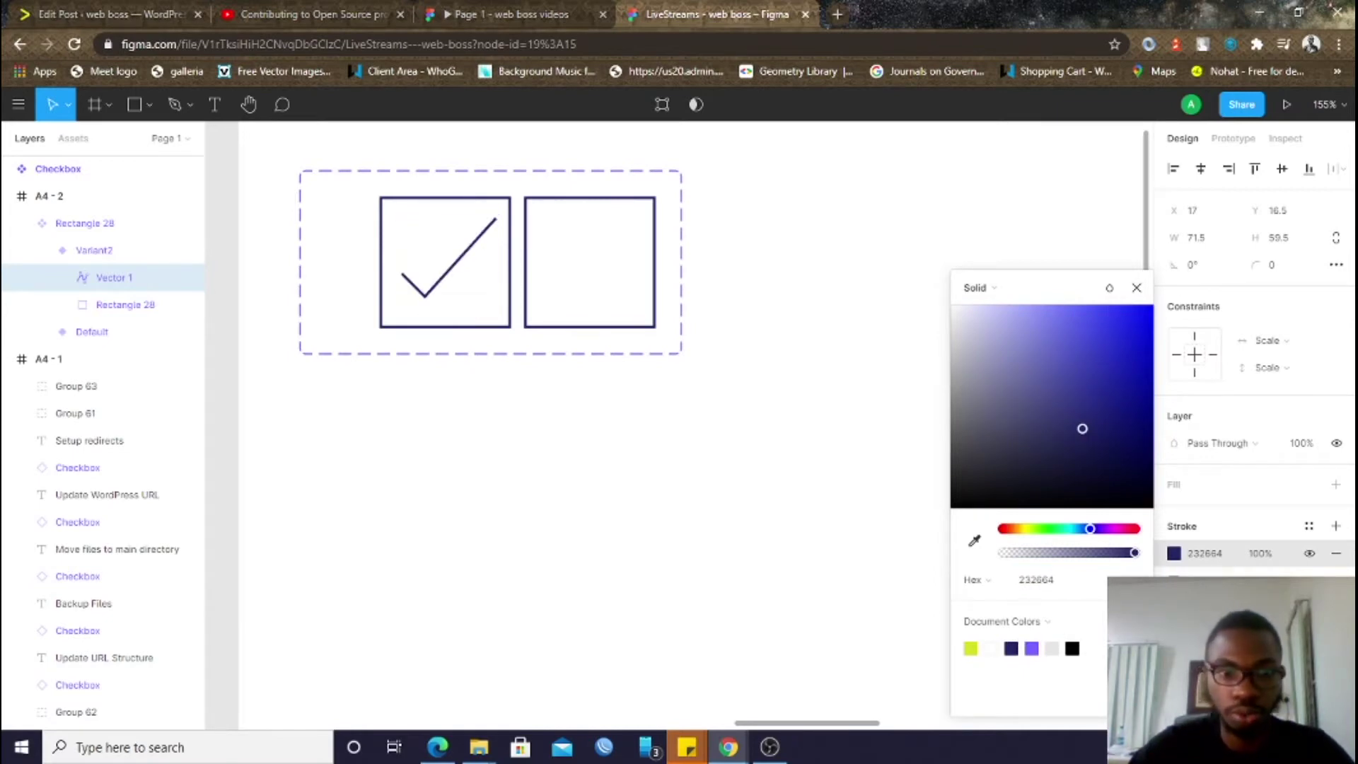
pyautogui.click(884, 343)
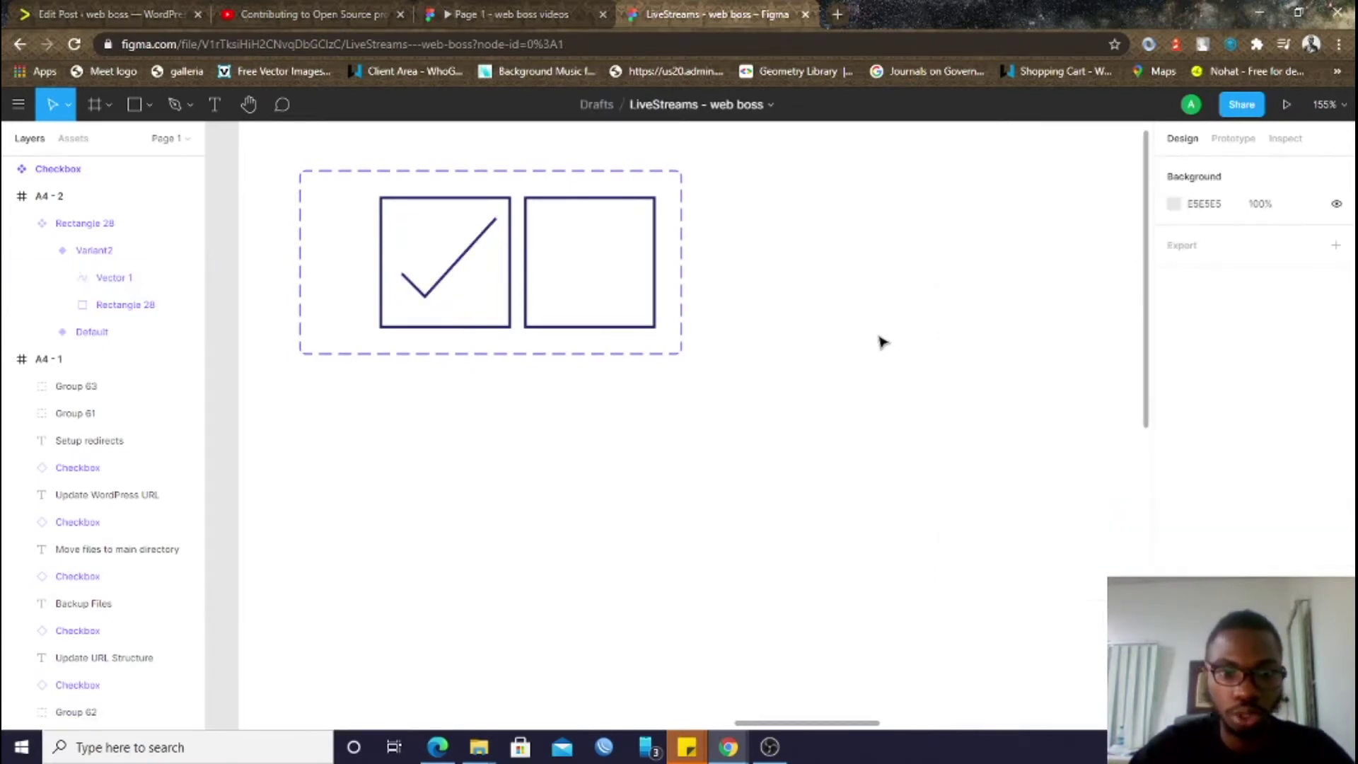
pyautogui.click(649, 223)
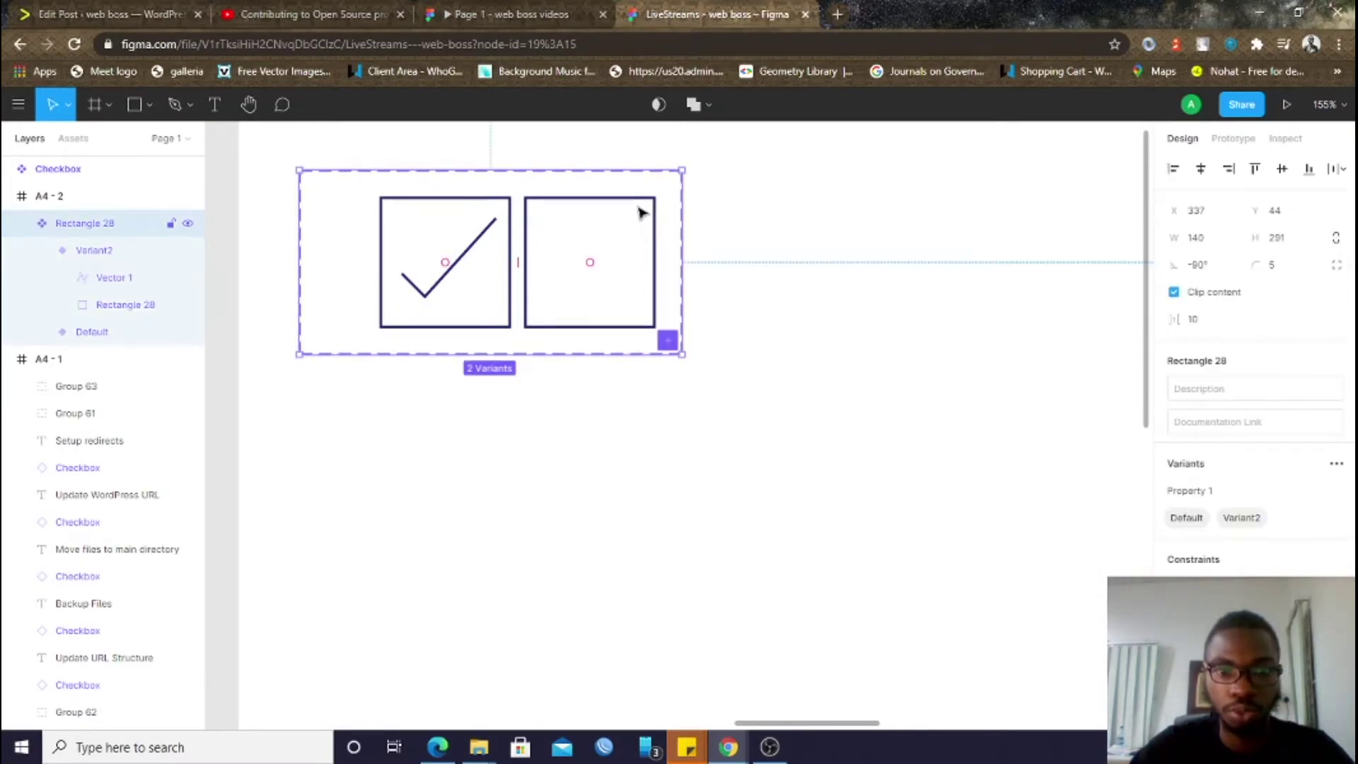
pyautogui.click(641, 212)
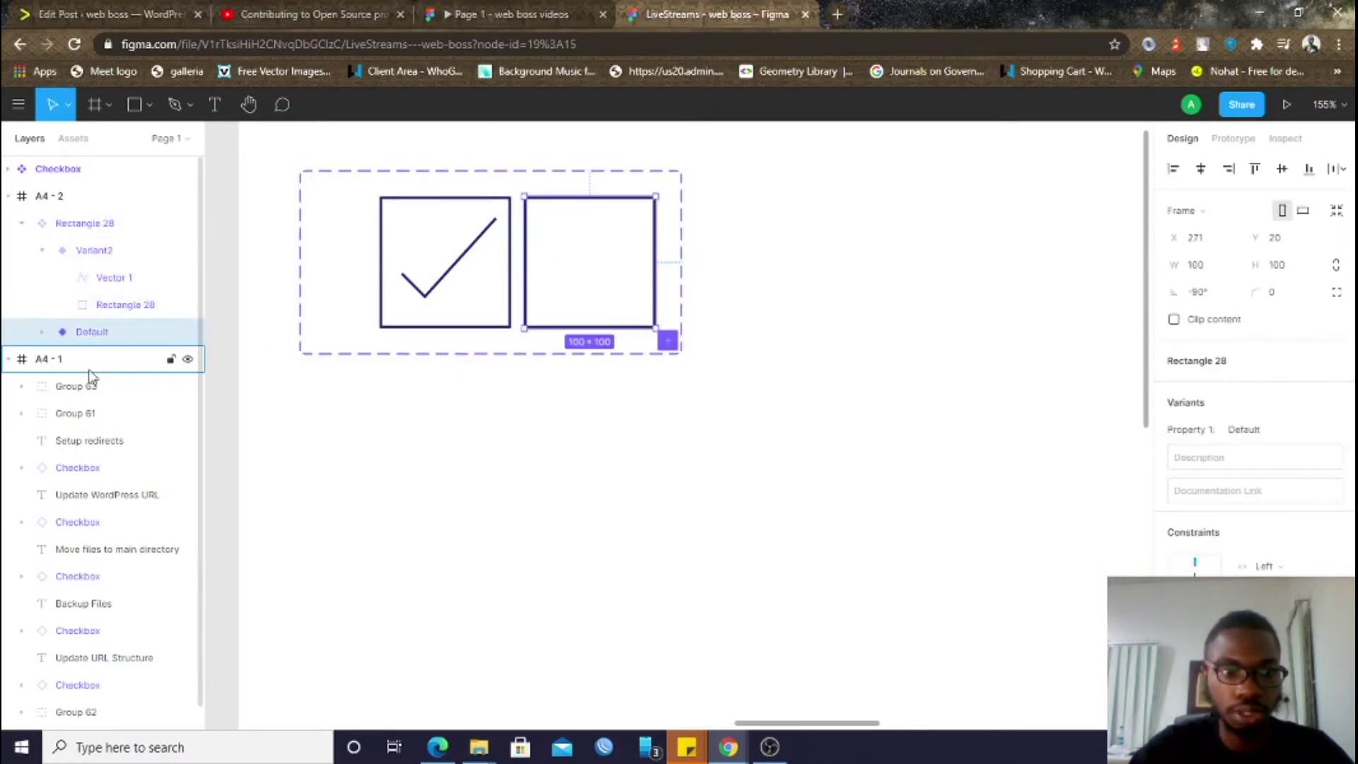
pyautogui.click(92, 252)
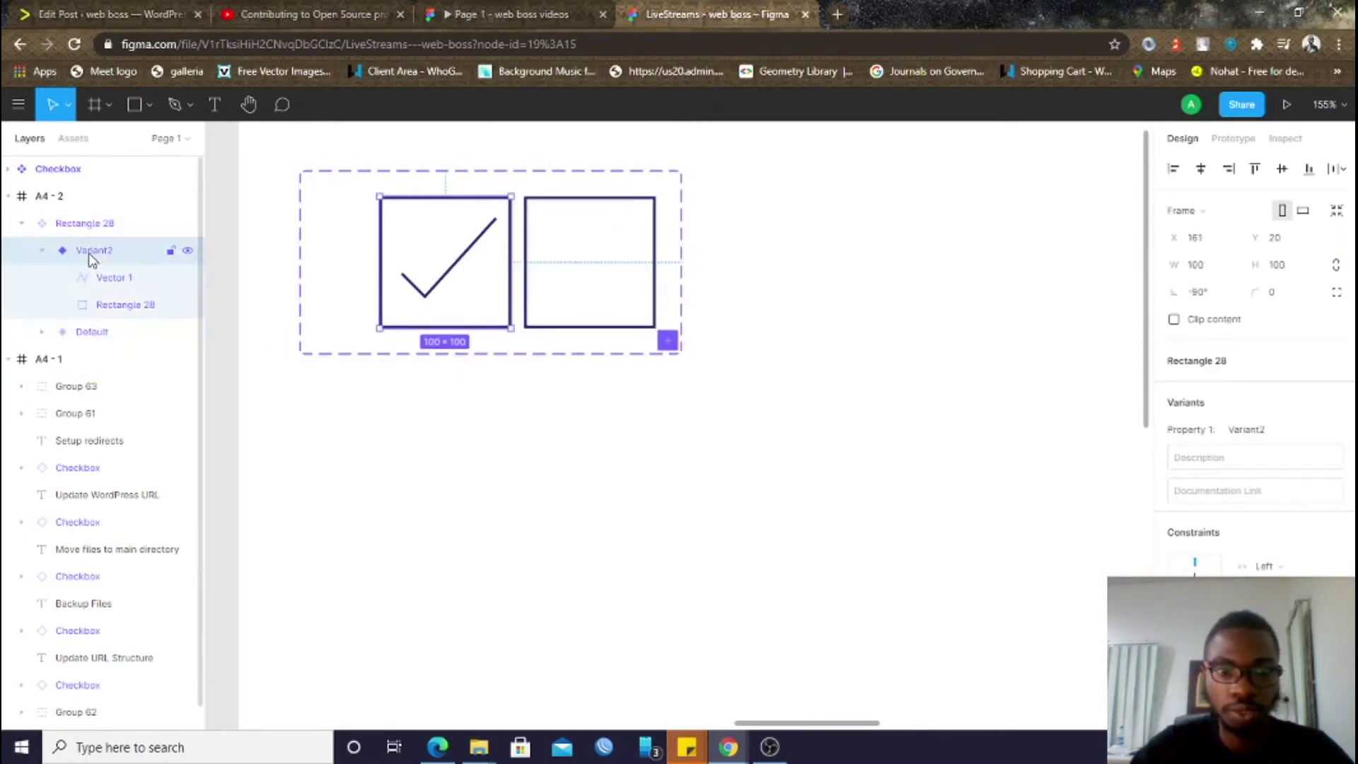
pyautogui.click(736, 302)
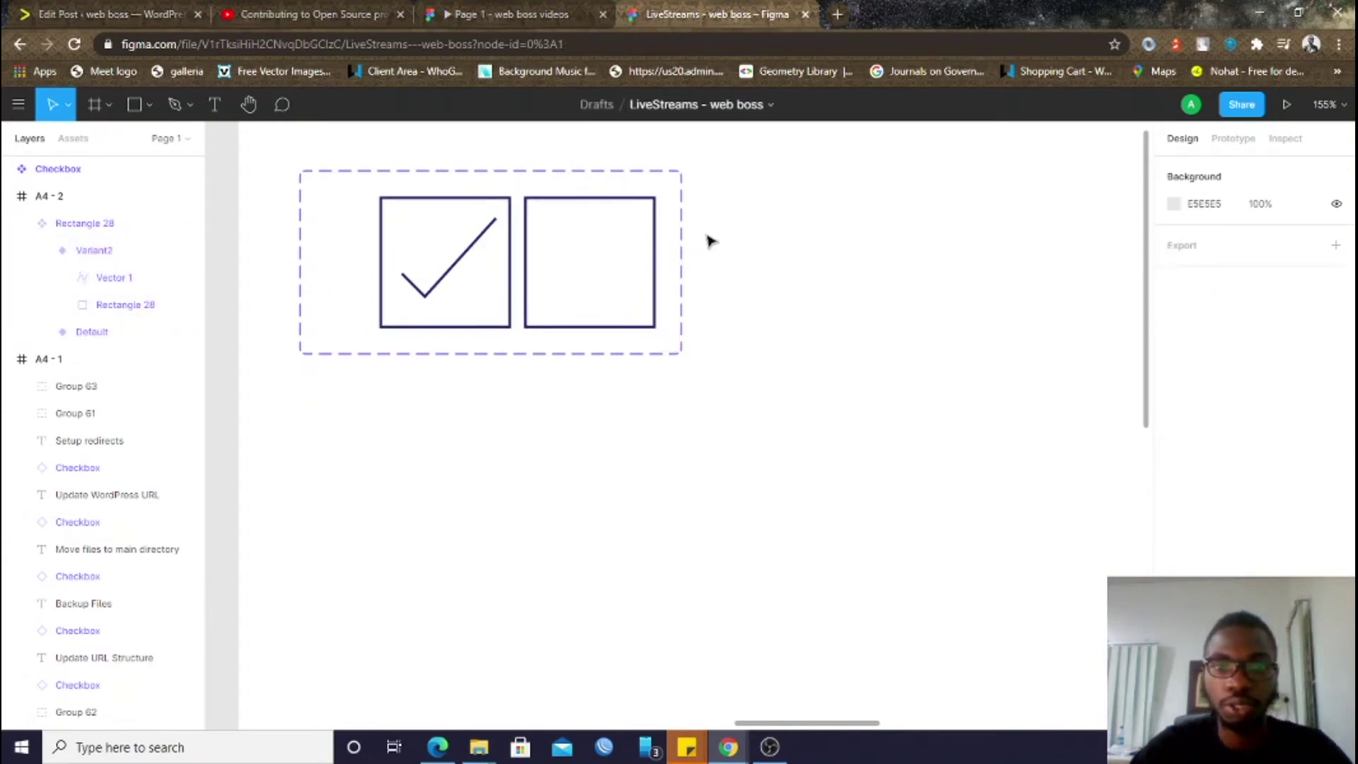
# Move the checkbox component set out of A4-2 to sit above the frame
pyautogui.hotkey('ctrl', '-')
pyautogui.click(642, 362)
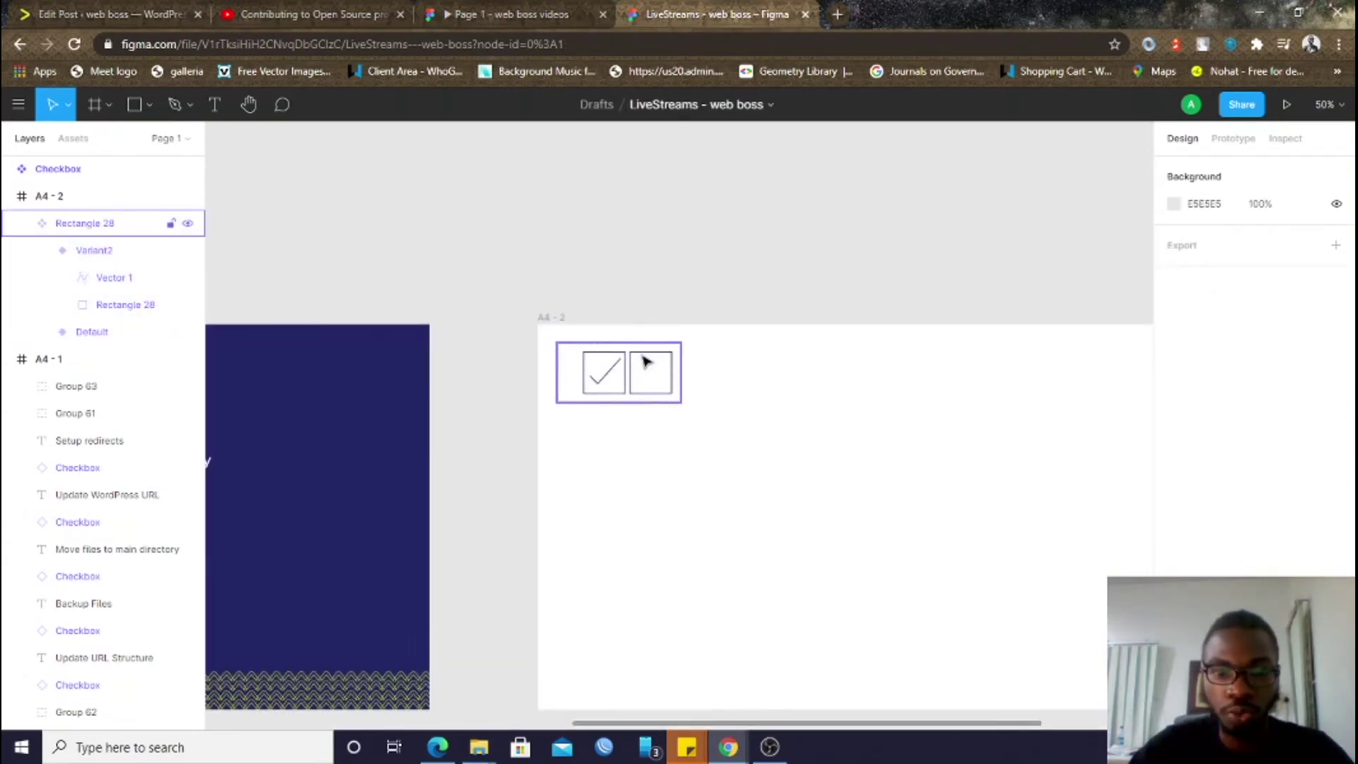
pyautogui.click(646, 363)
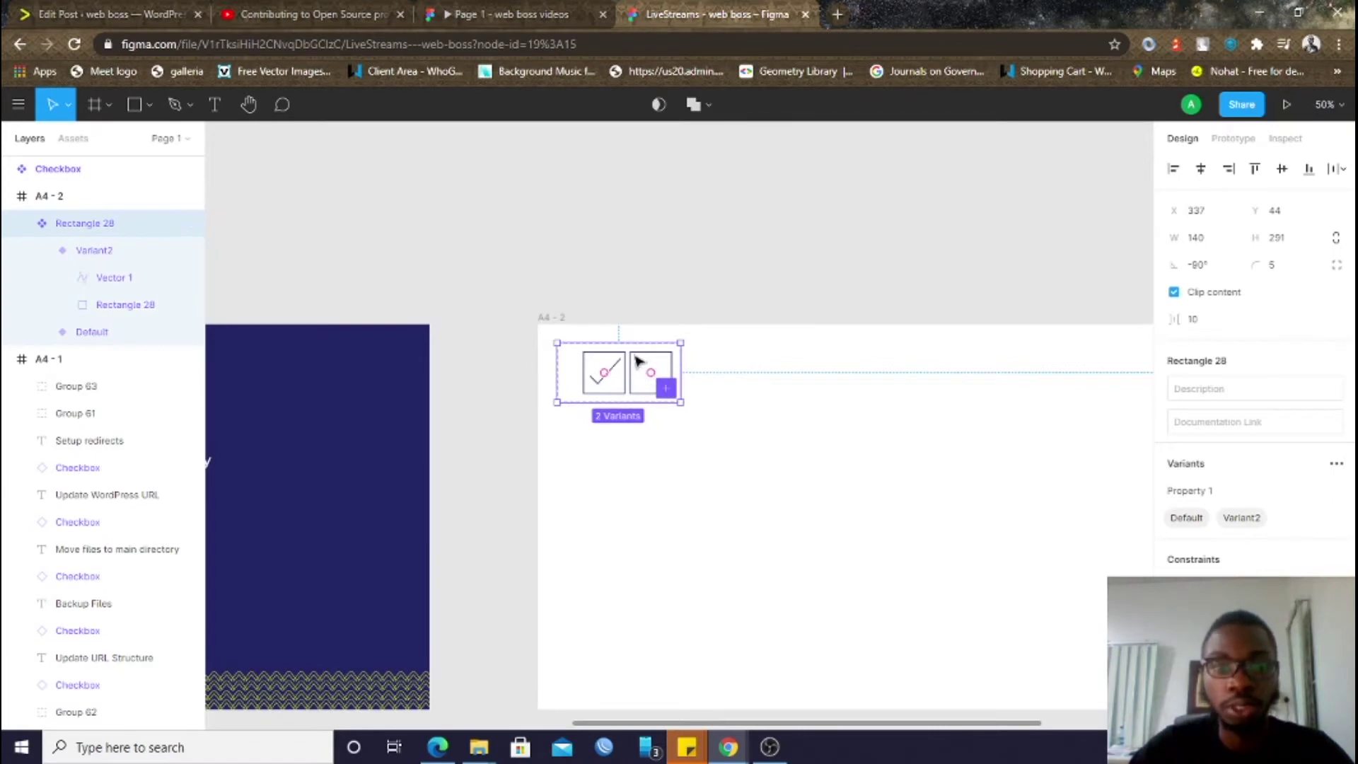
pyautogui.moveTo(637, 358); pyautogui.dragTo(629, 170)
pyautogui.hscroll(3, 655, 275)
# Drag a checkbox instance from local components into A4-2 and resize it to 46×46
pyautogui.scroll(-2, 655, 274)
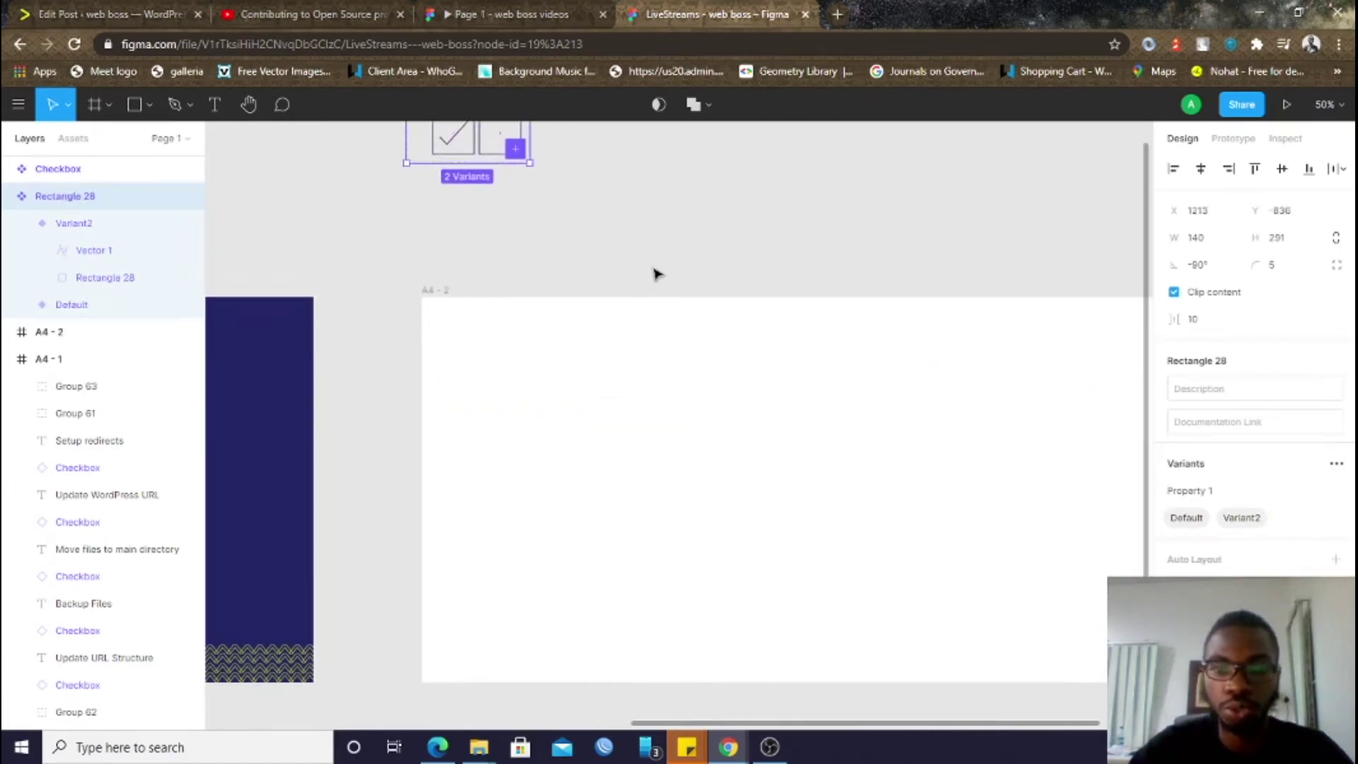
pyautogui.scroll(3, 509, 311)
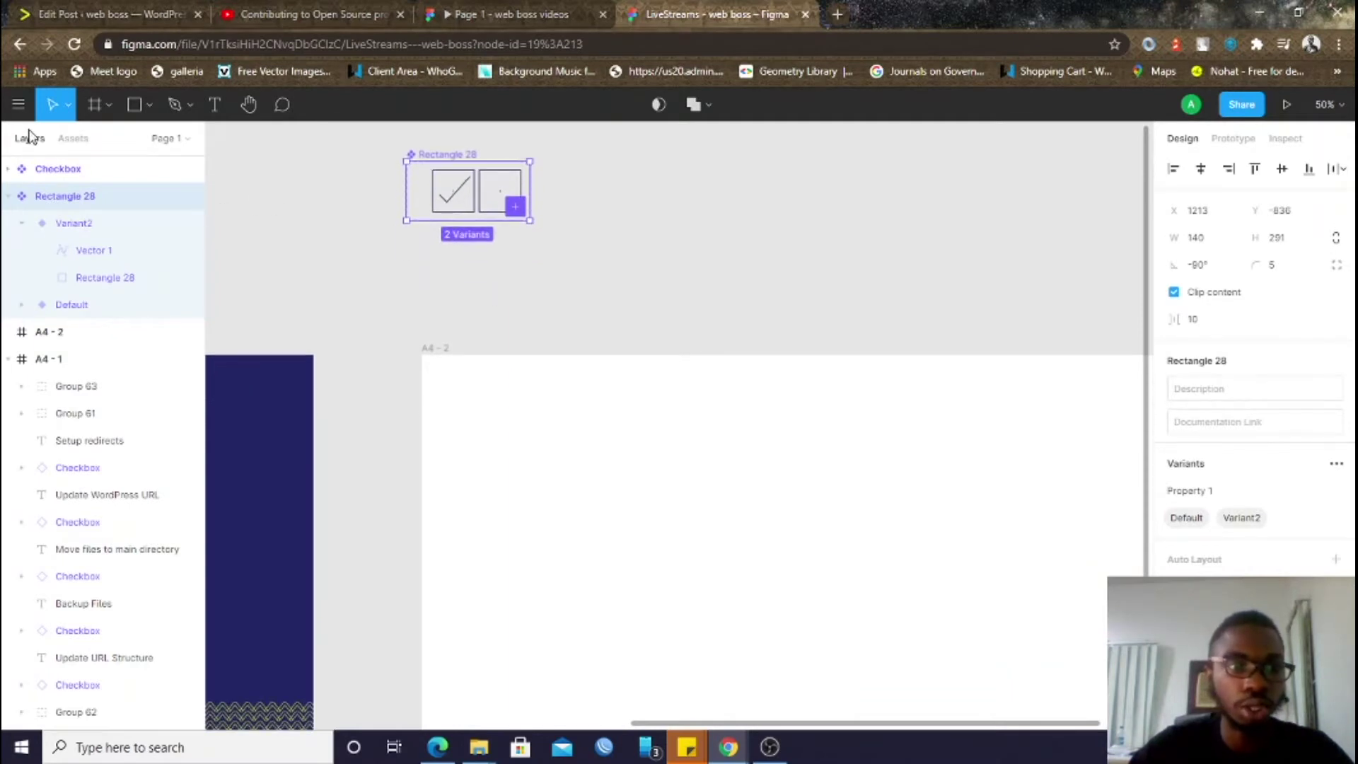
pyautogui.click(74, 137)
pyautogui.moveTo(145, 259); pyautogui.dragTo(618, 469)
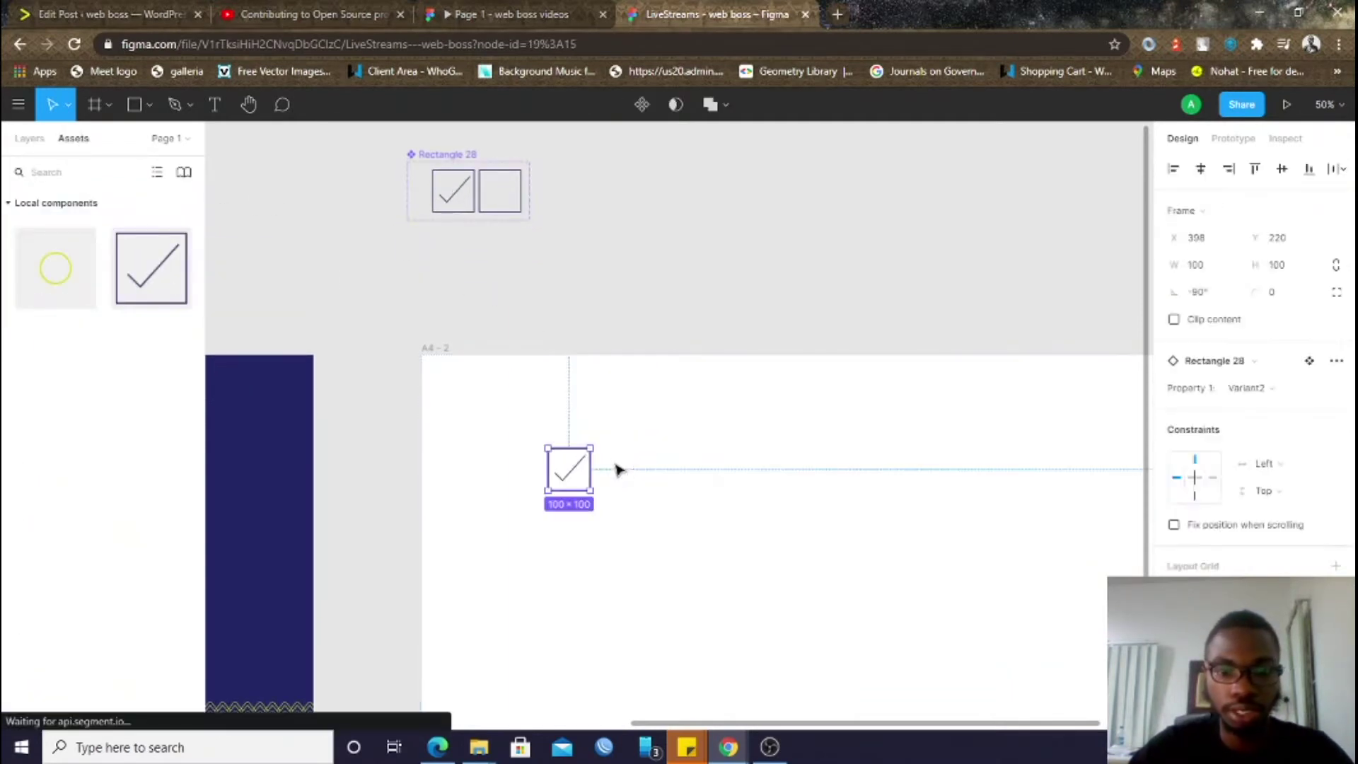
pyautogui.click(648, 388)
pyautogui.click(579, 467)
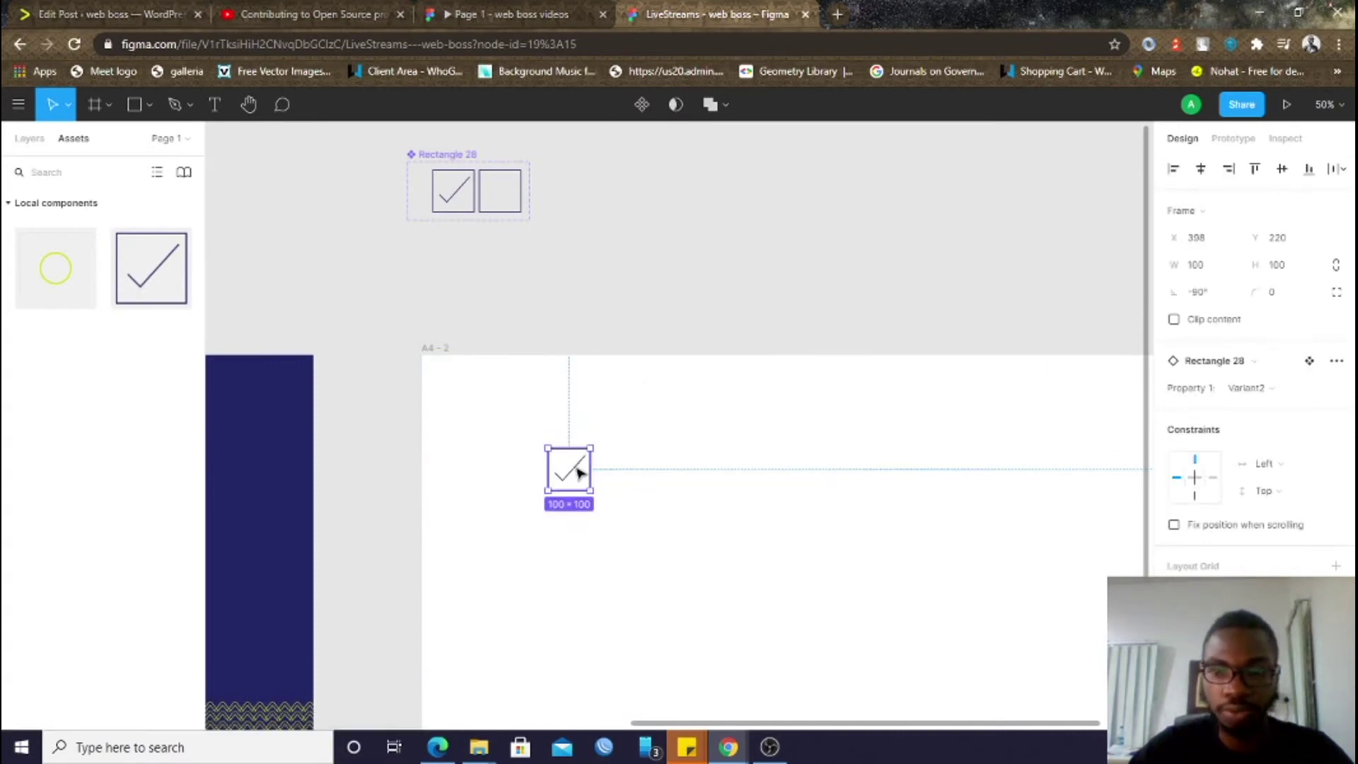
pyautogui.scroll(-2, 579, 474)
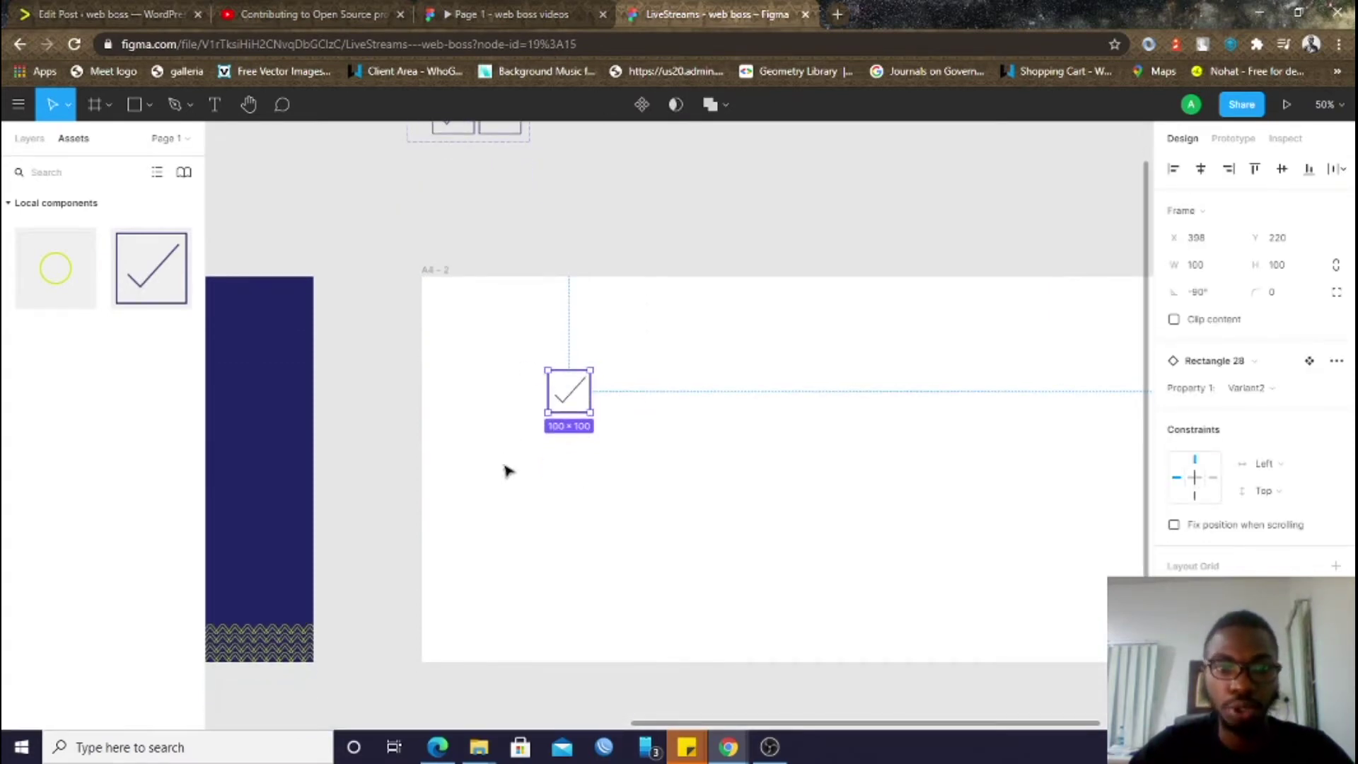
pyautogui.scroll(1, 514, 368)
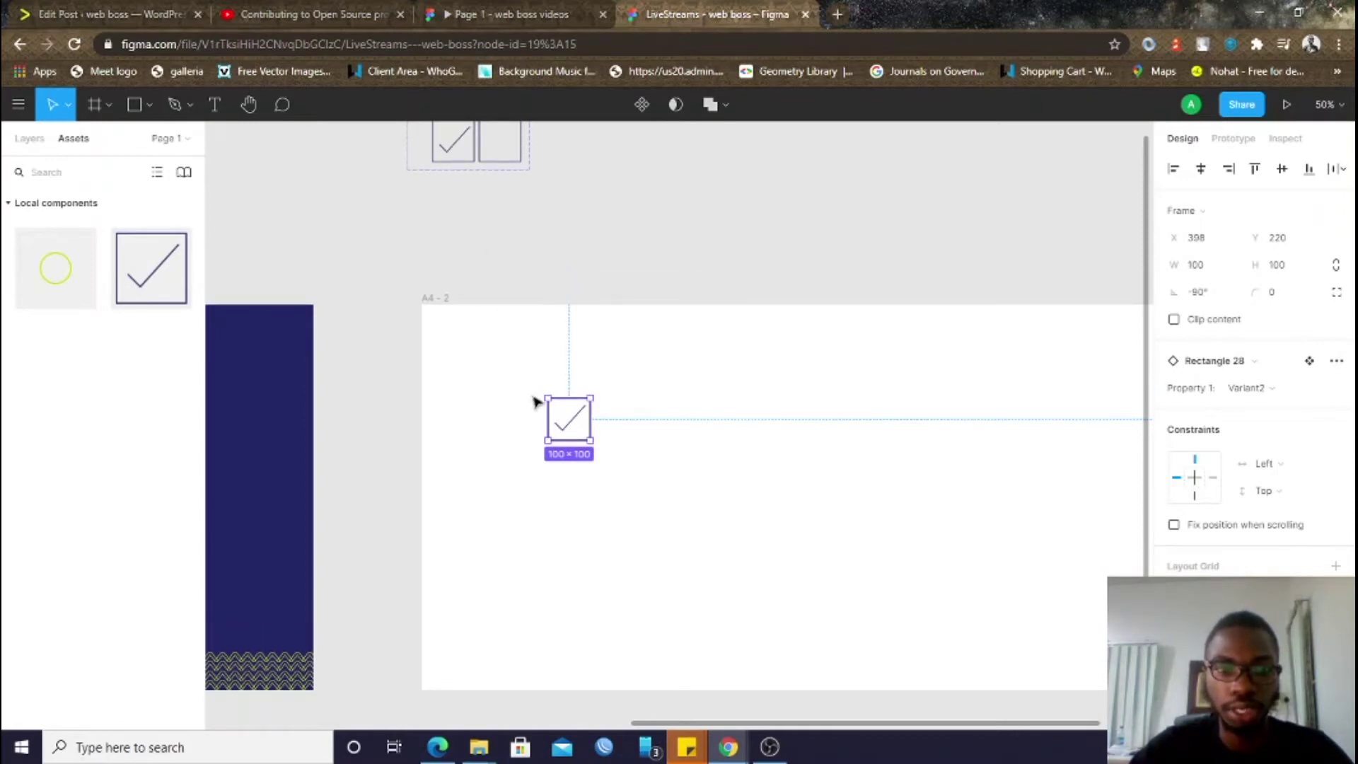
pyautogui.moveTo(591, 439); pyautogui.dragTo(570, 417)
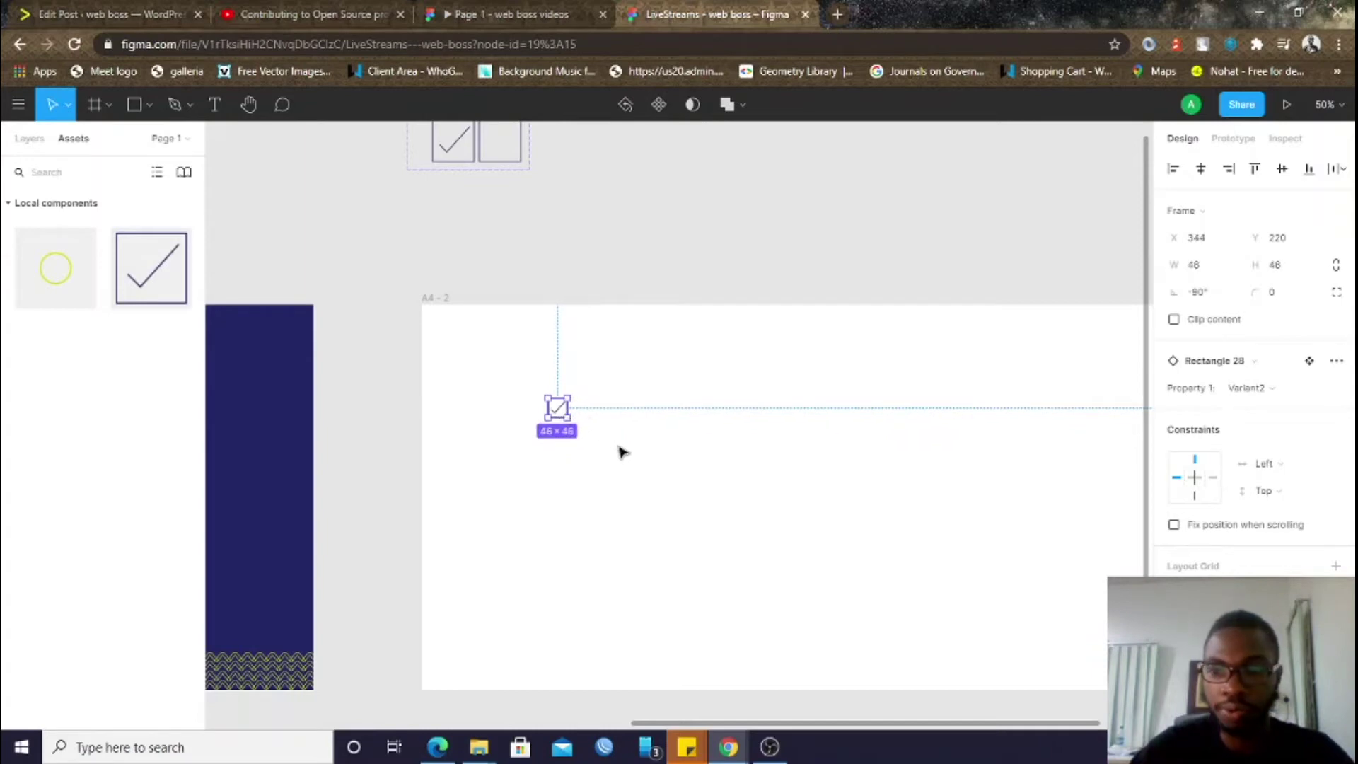
pyautogui.scroll(5, 621, 452)
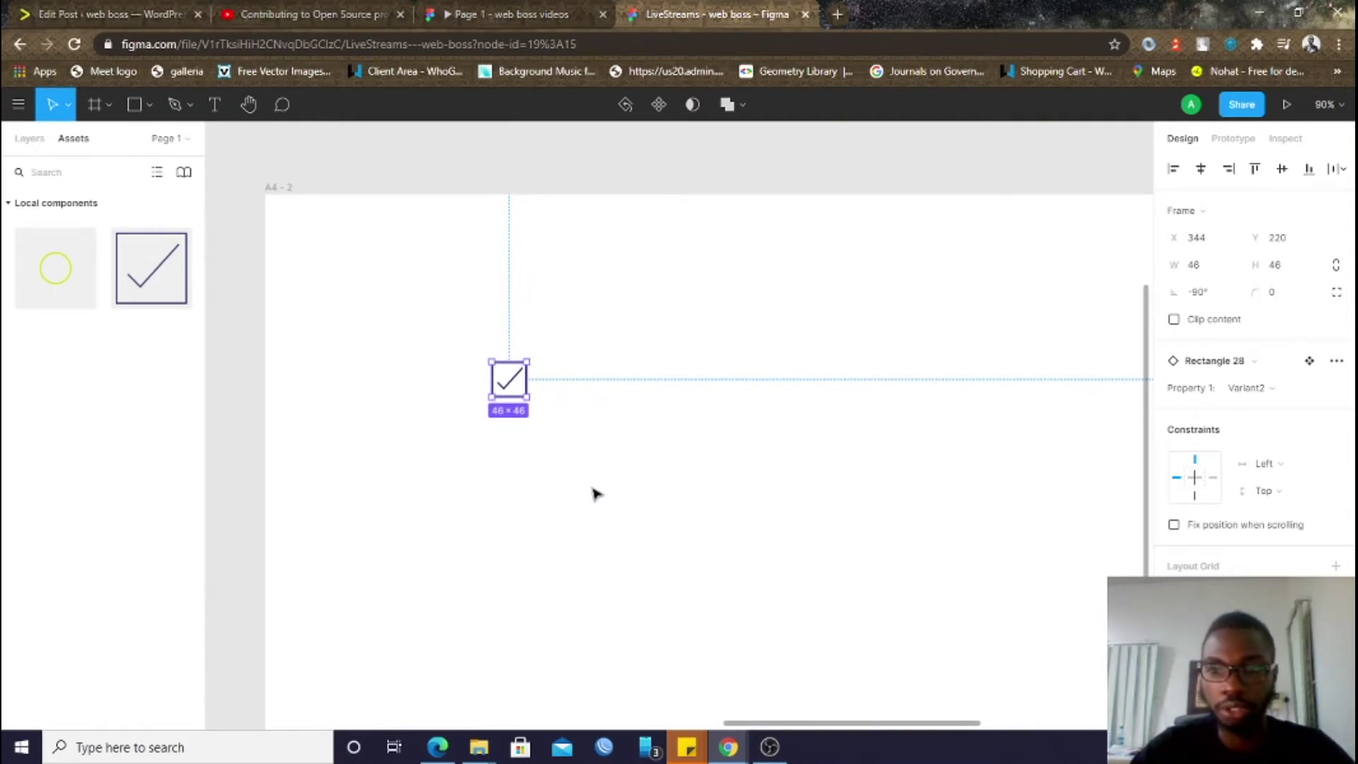
pyautogui.click(403, 315)
pyautogui.click(508, 385)
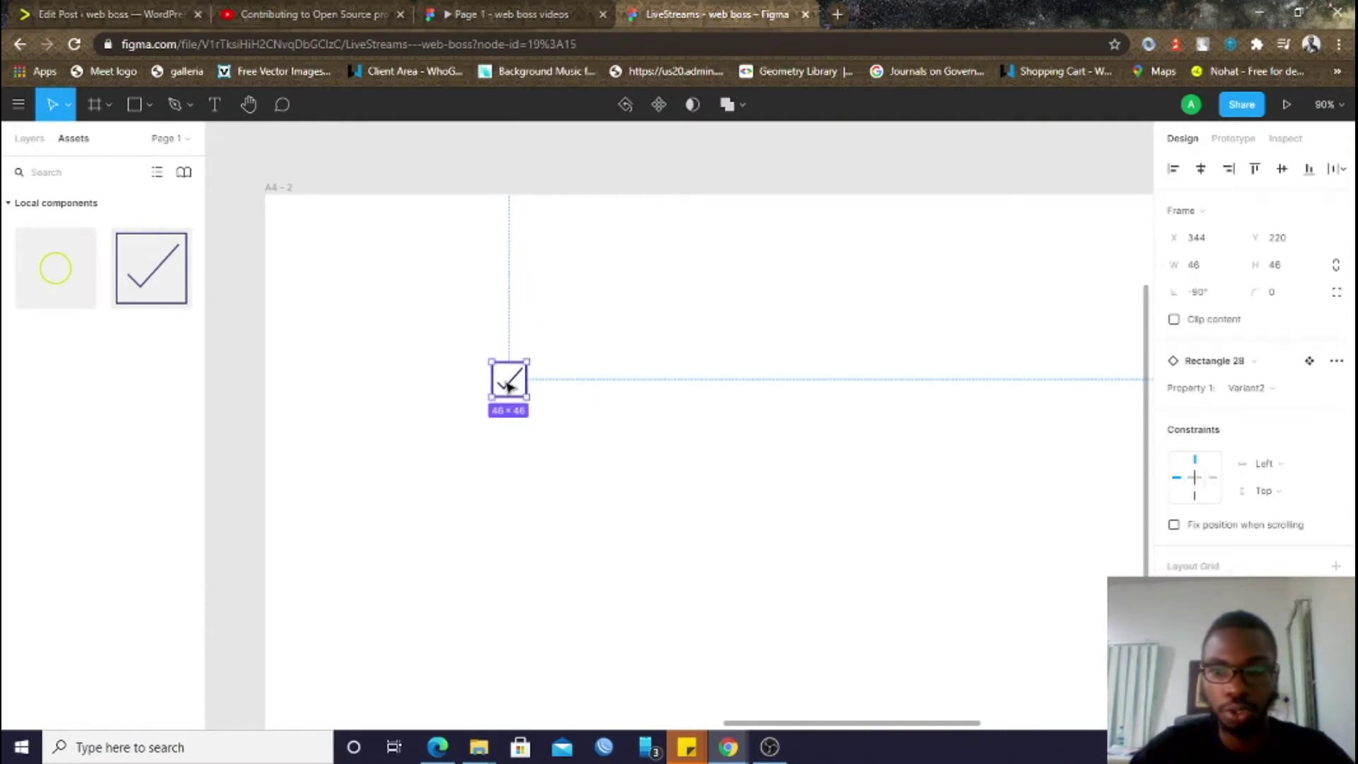
pyautogui.click(1267, 388)
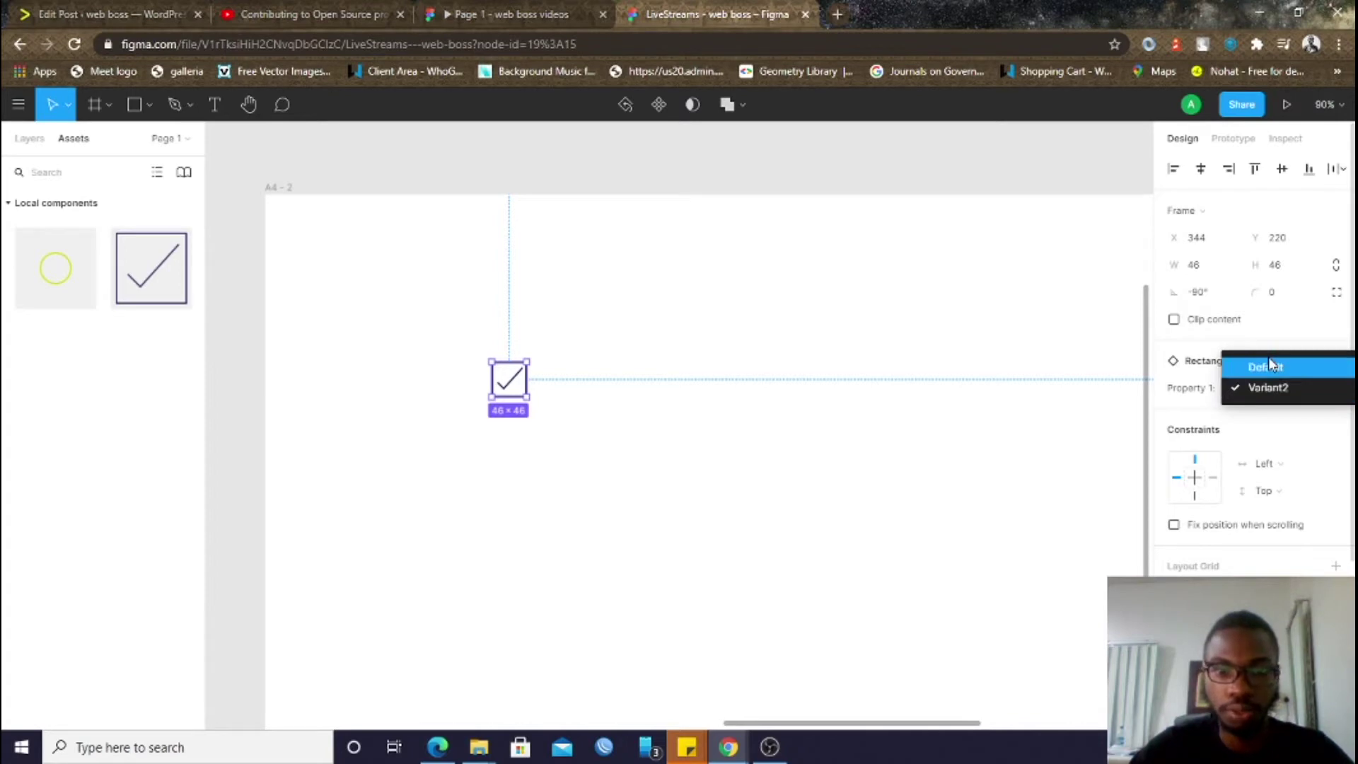
pyautogui.click(1267, 368)
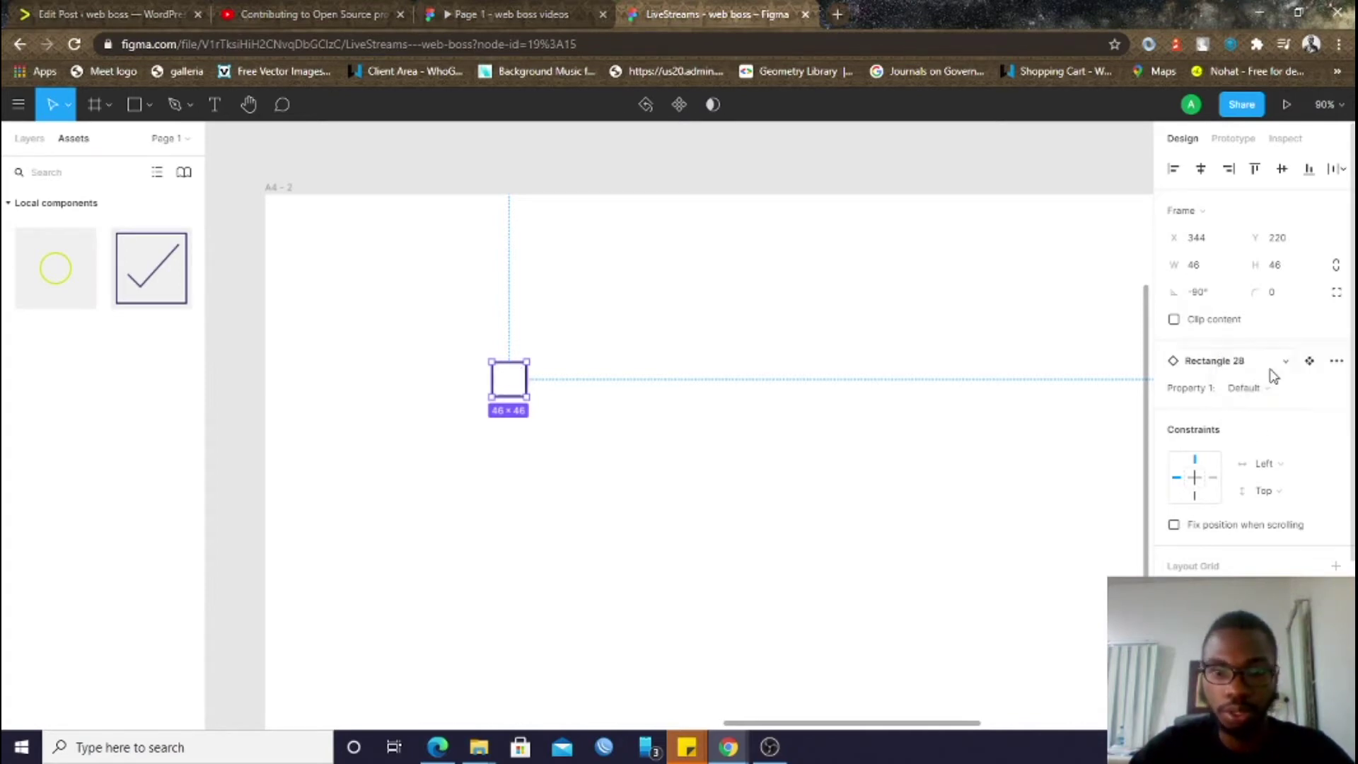
pyautogui.click(921, 532)
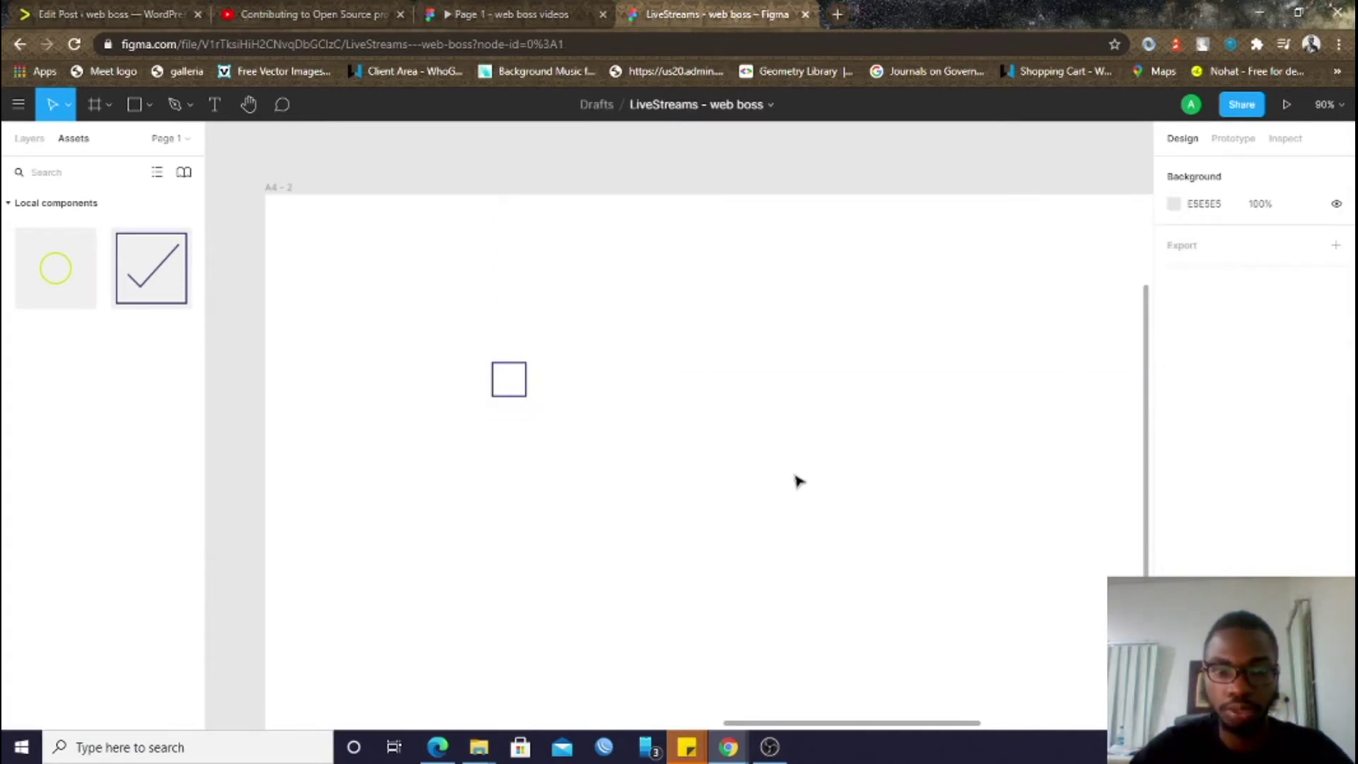
pyautogui.click(506, 382)
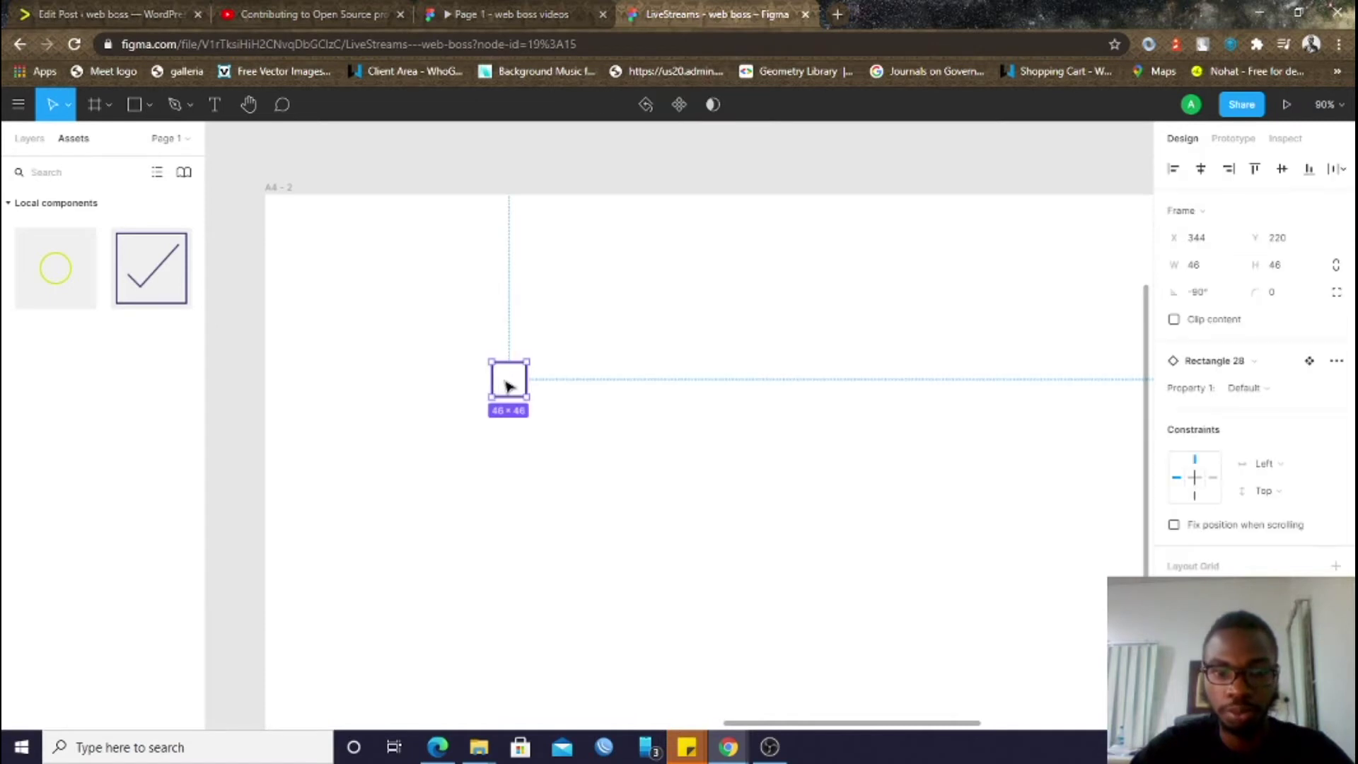
pyautogui.click(1269, 389)
pyautogui.click(1280, 406)
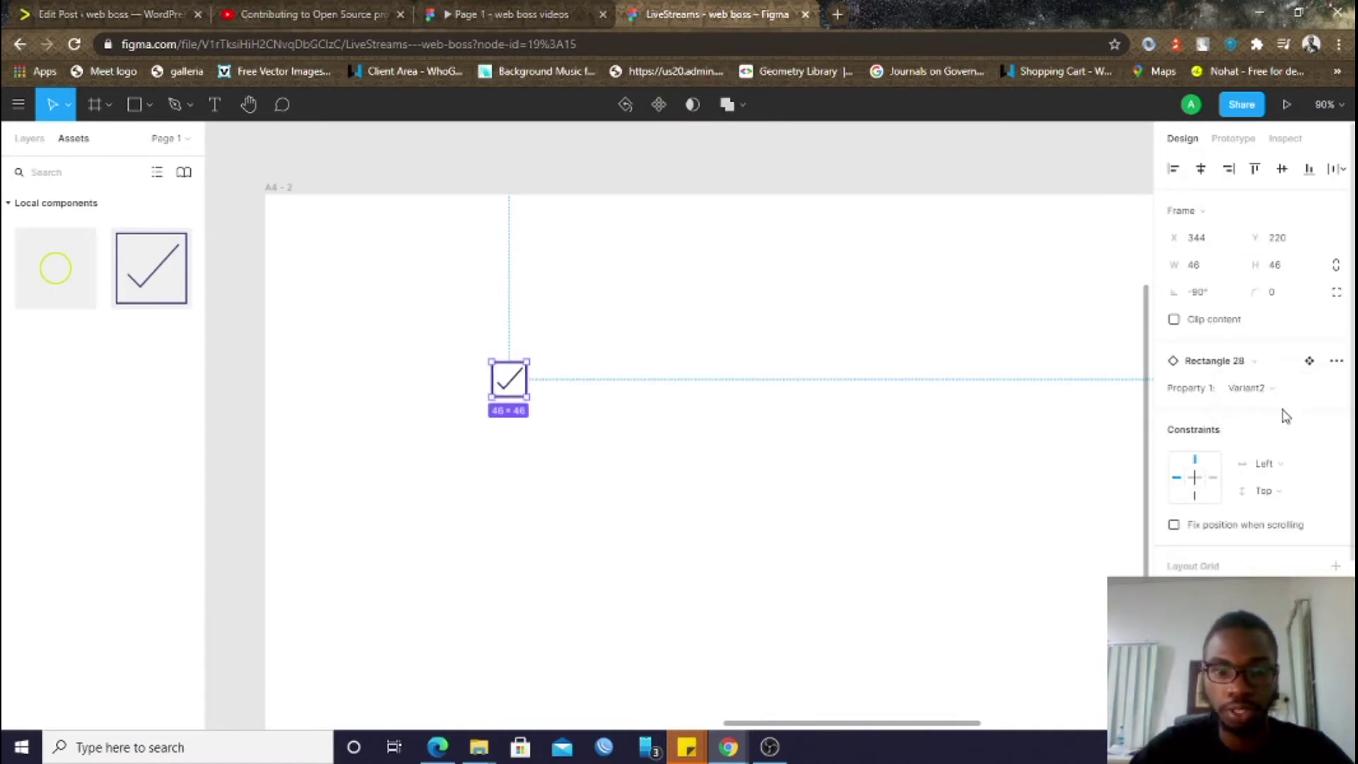
pyautogui.click(830, 507)
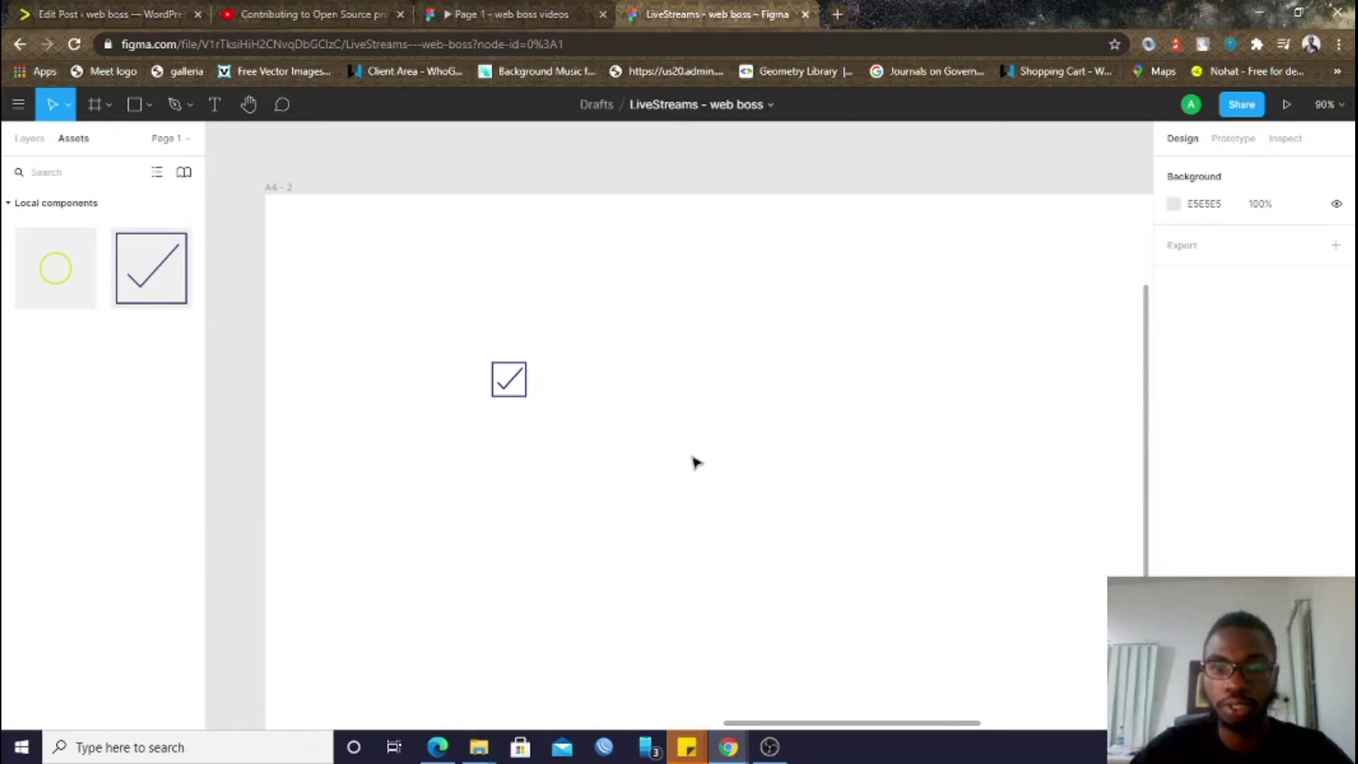
pyautogui.click(502, 387)
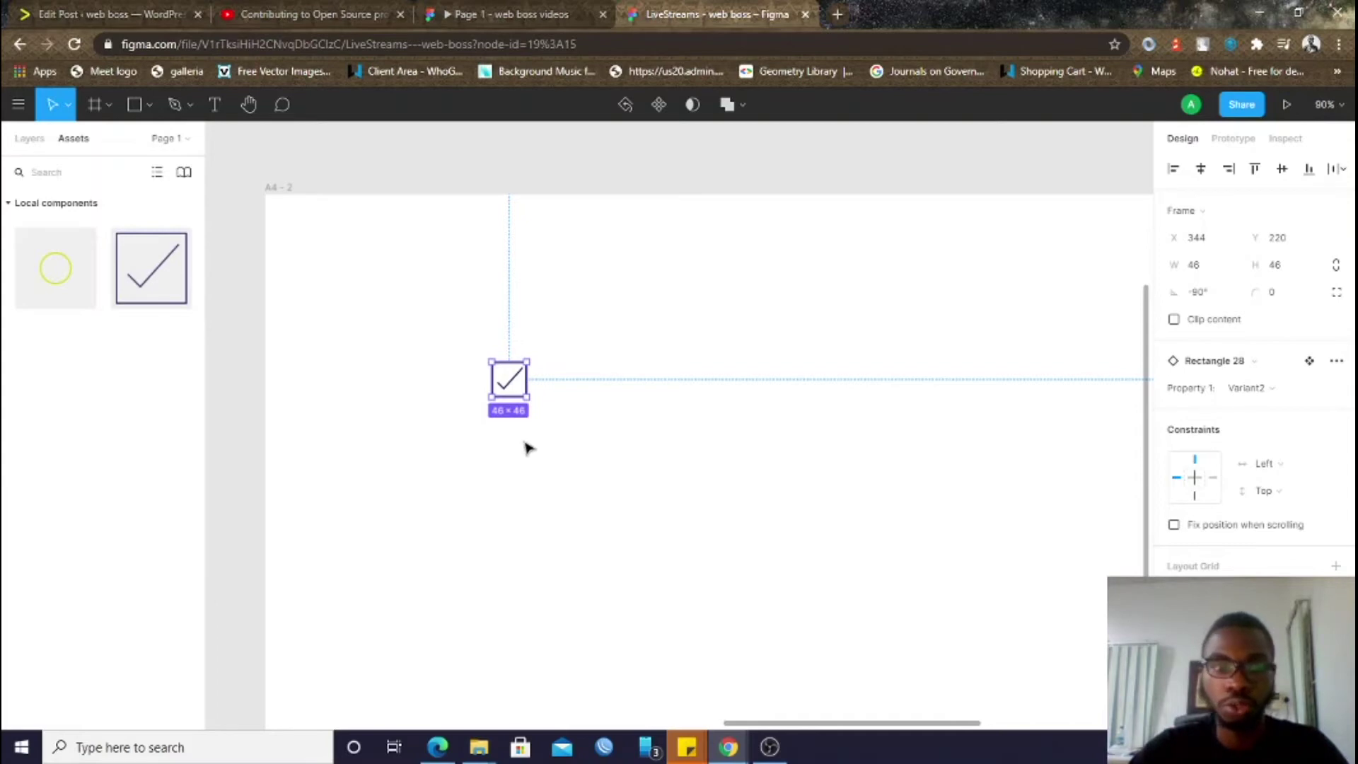
# Rename the empty Default variant layer to Checked=False
pyautogui.scroll(3, 603, 306)
pyautogui.scroll(1, 604, 306)
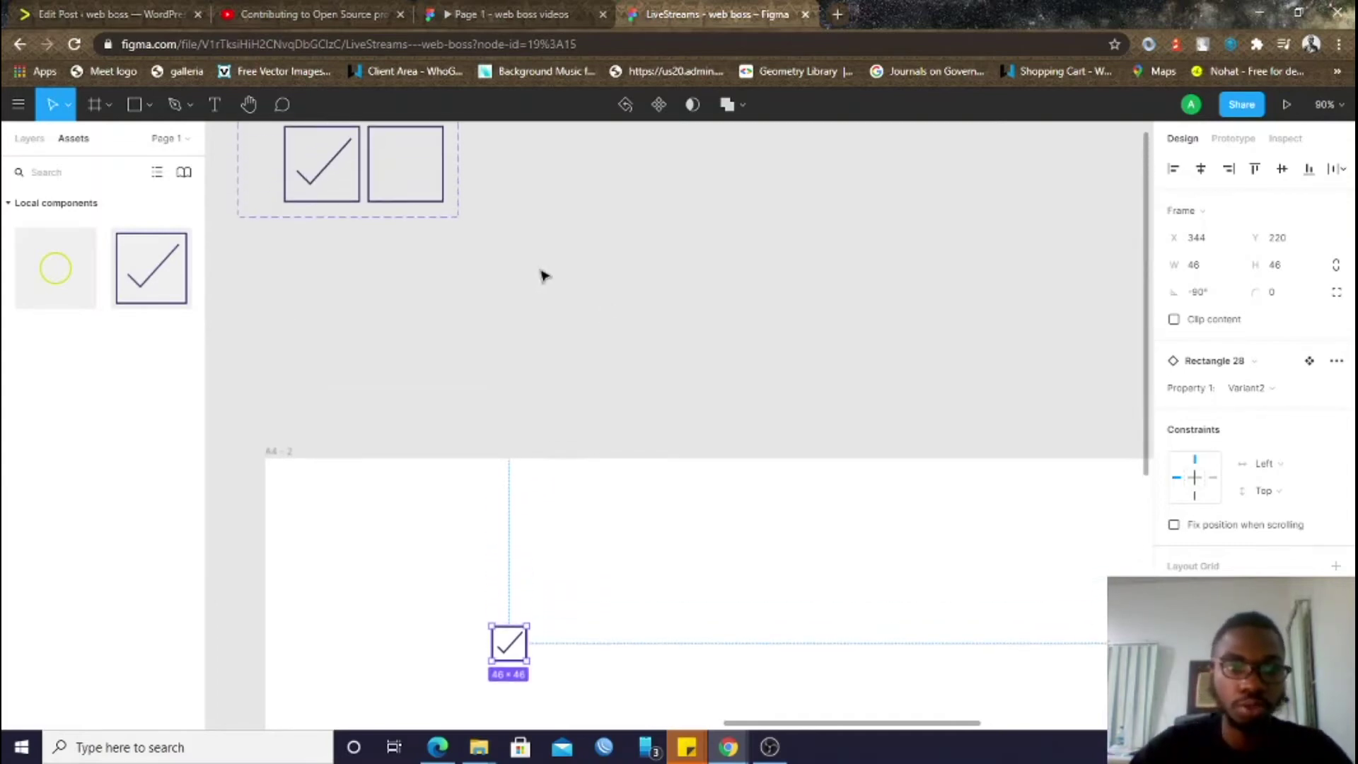
pyautogui.click(358, 151)
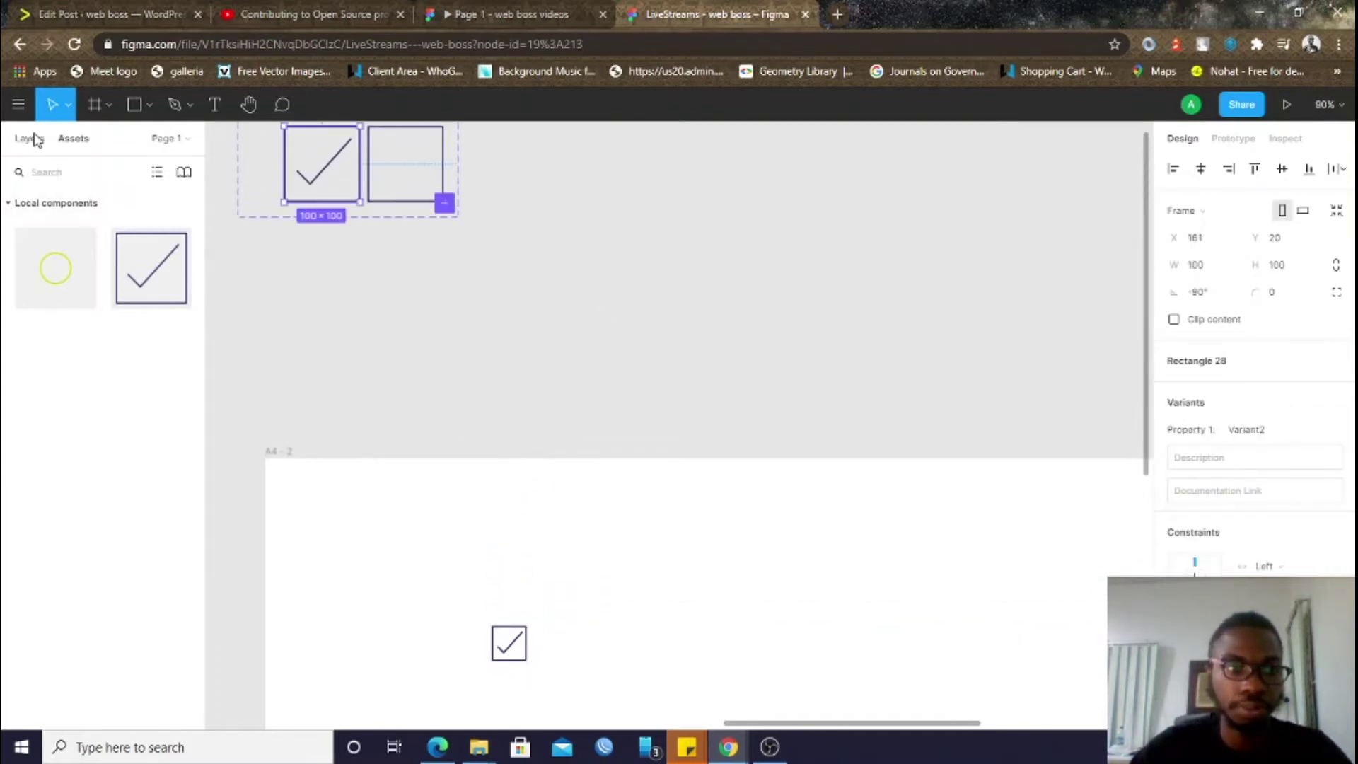
pyautogui.click(29, 138)
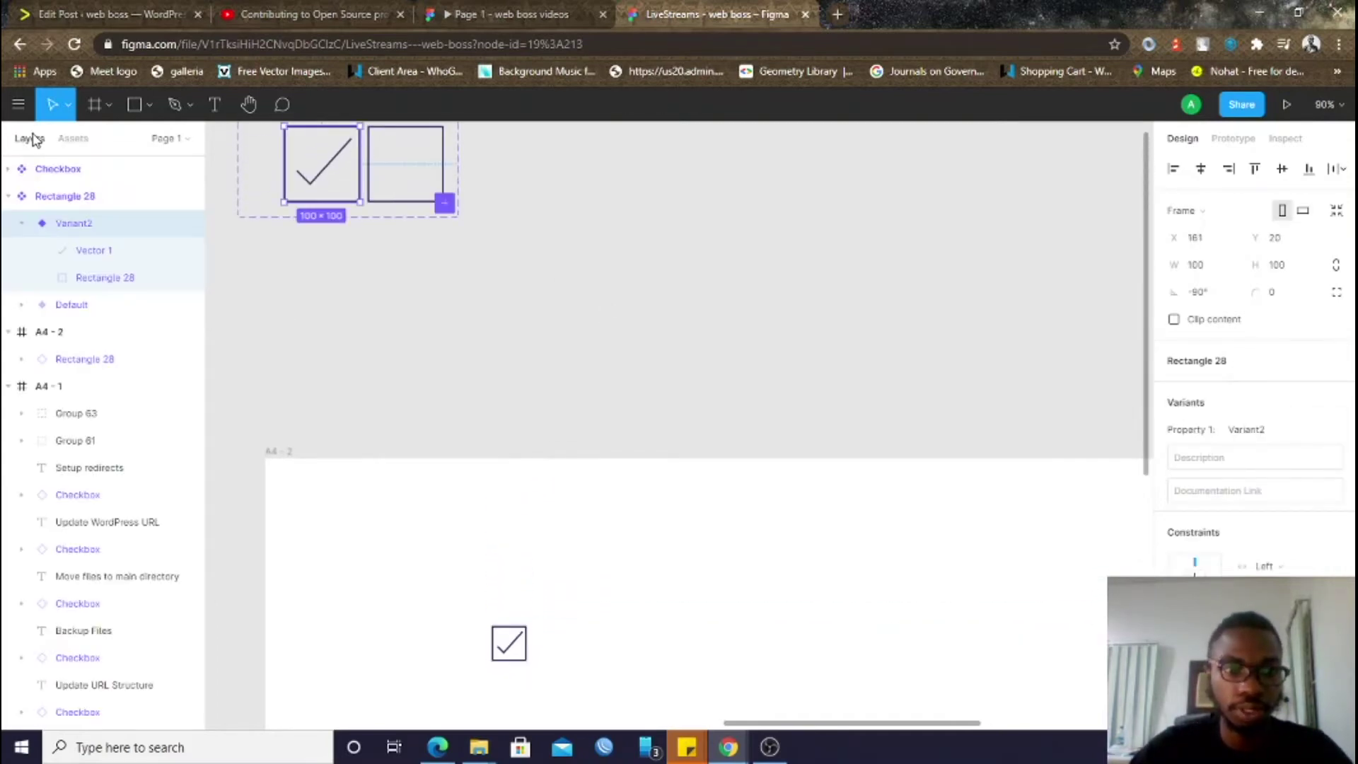
pyautogui.click(386, 133)
pyautogui.scroll(2, 478, 160)
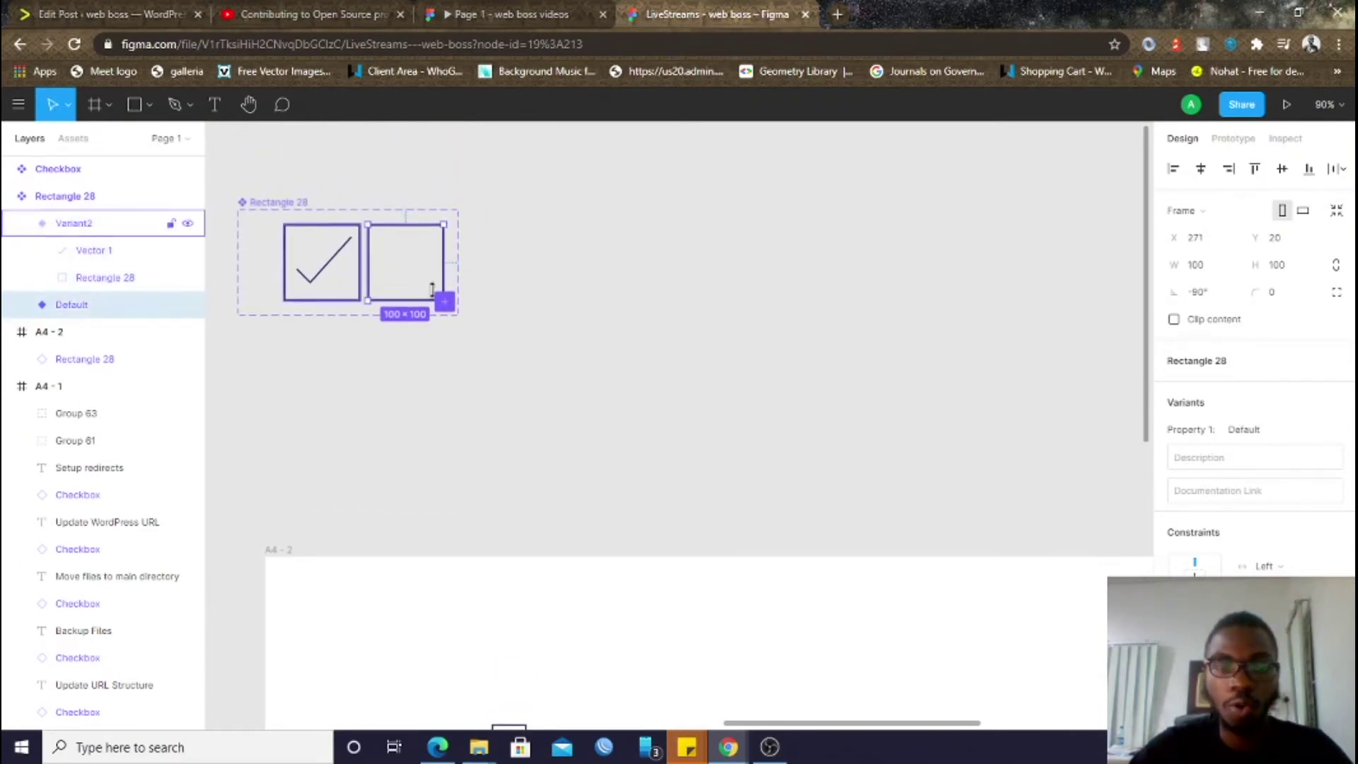
pyautogui.doubleClick(71, 305)
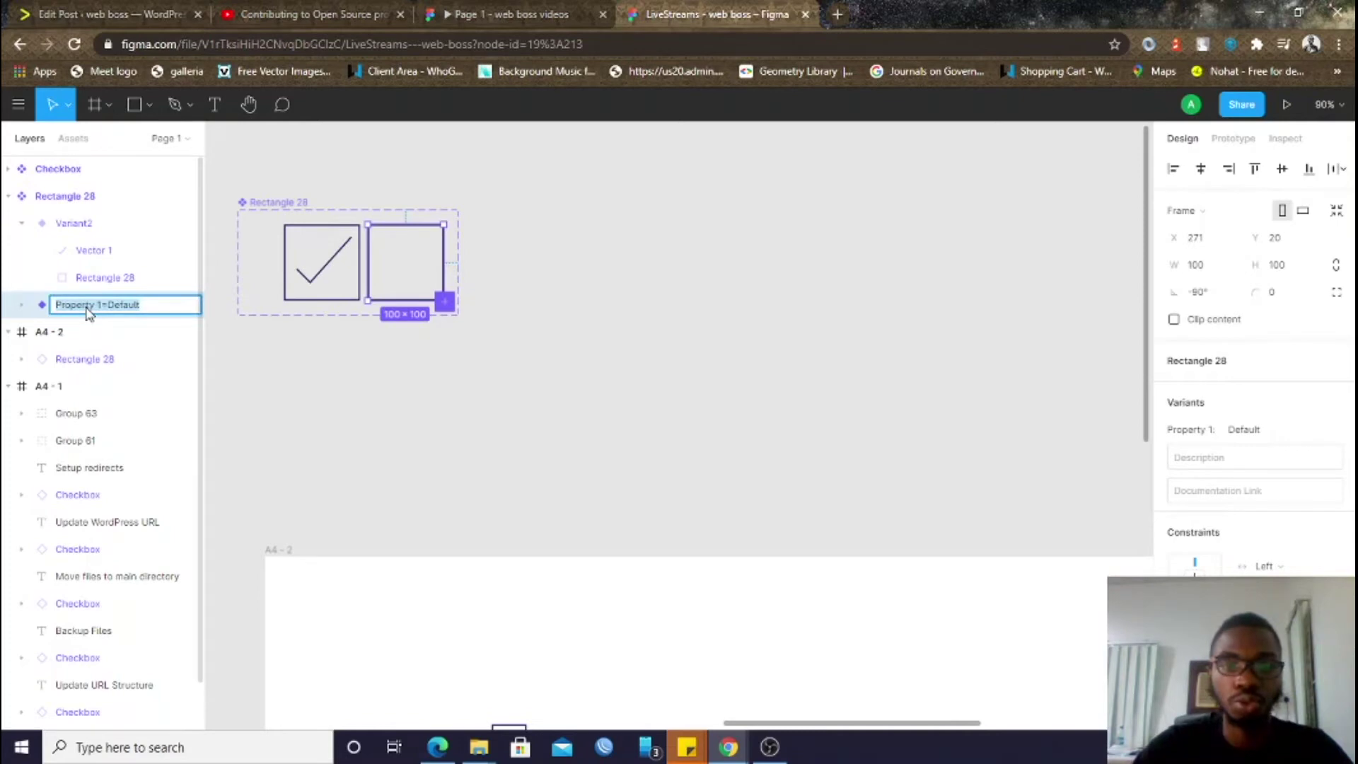
pyautogui.write('Checke')
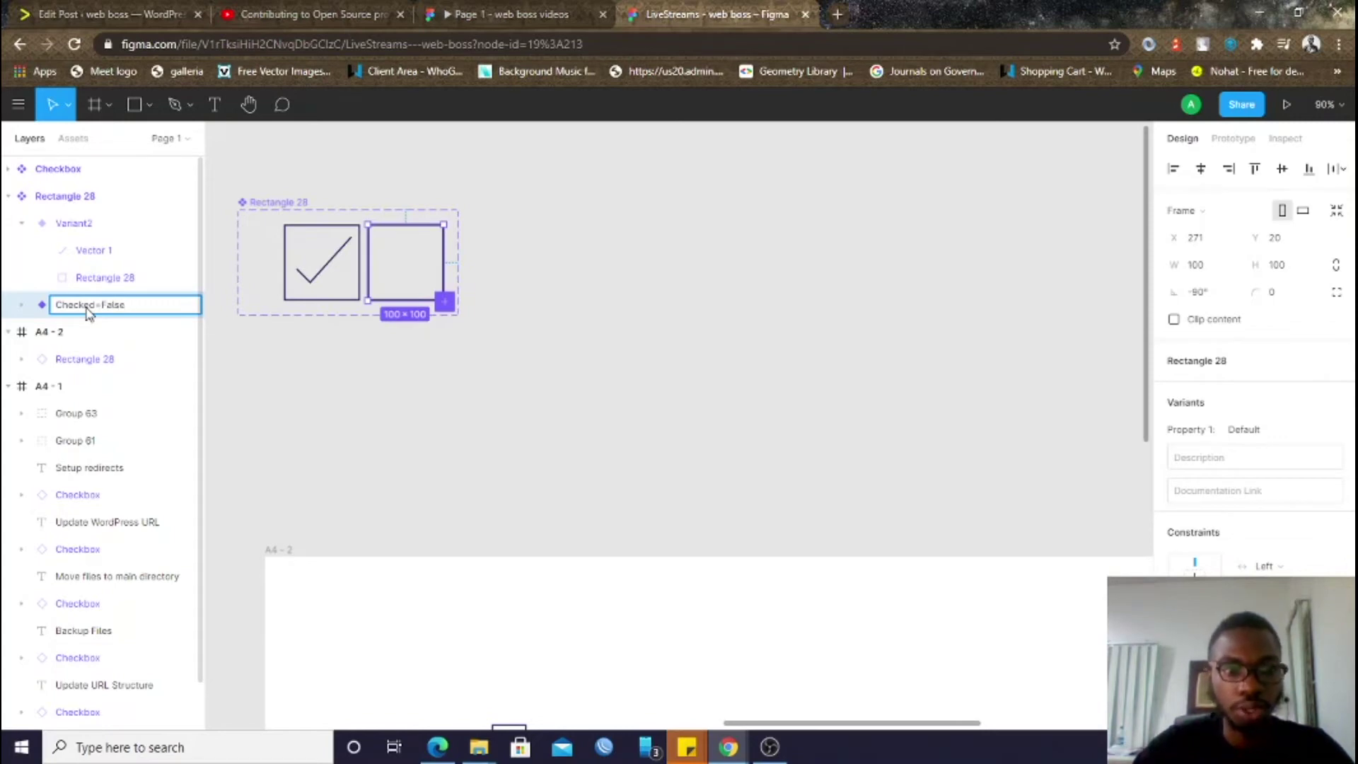
pyautogui.write('d=False')
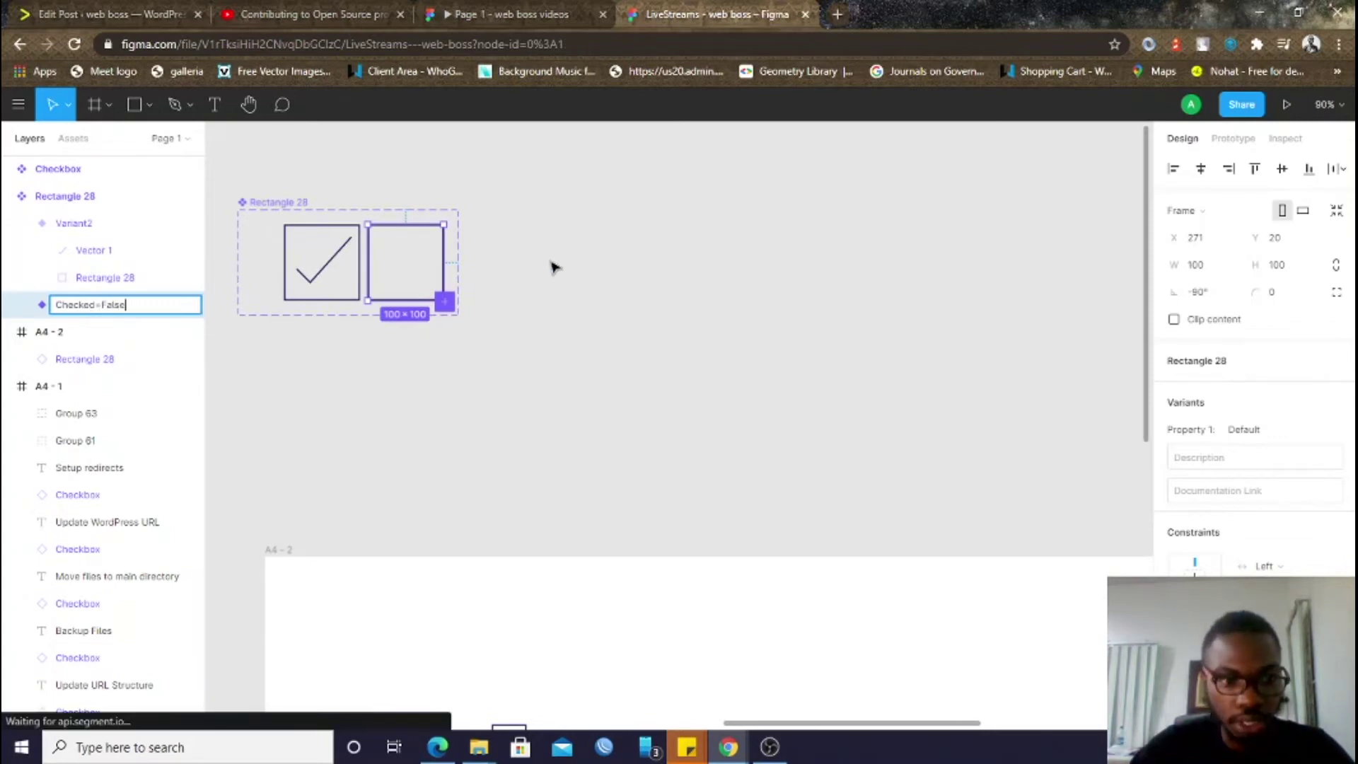
pyautogui.click(553, 267)
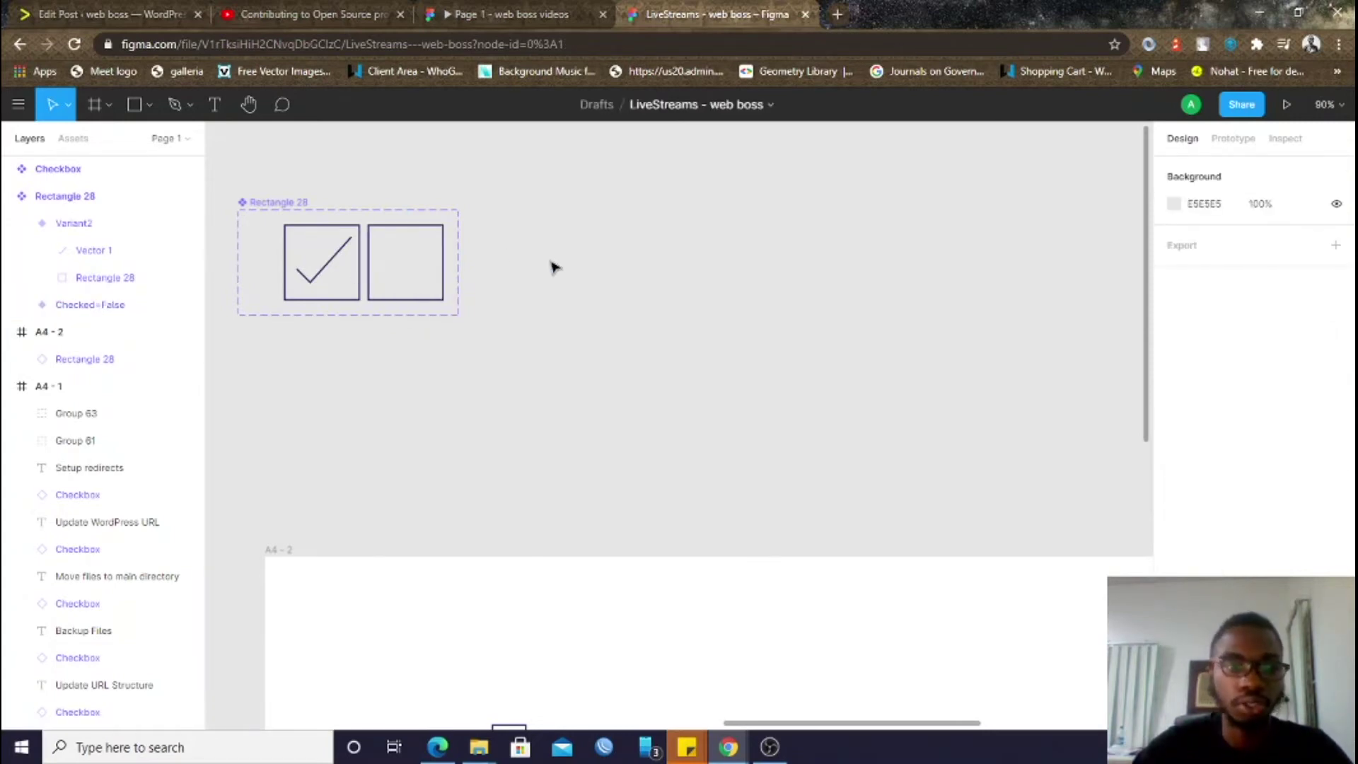
# Rename the ticked Variant2 layer to Checked=True
pyautogui.click(354, 239)
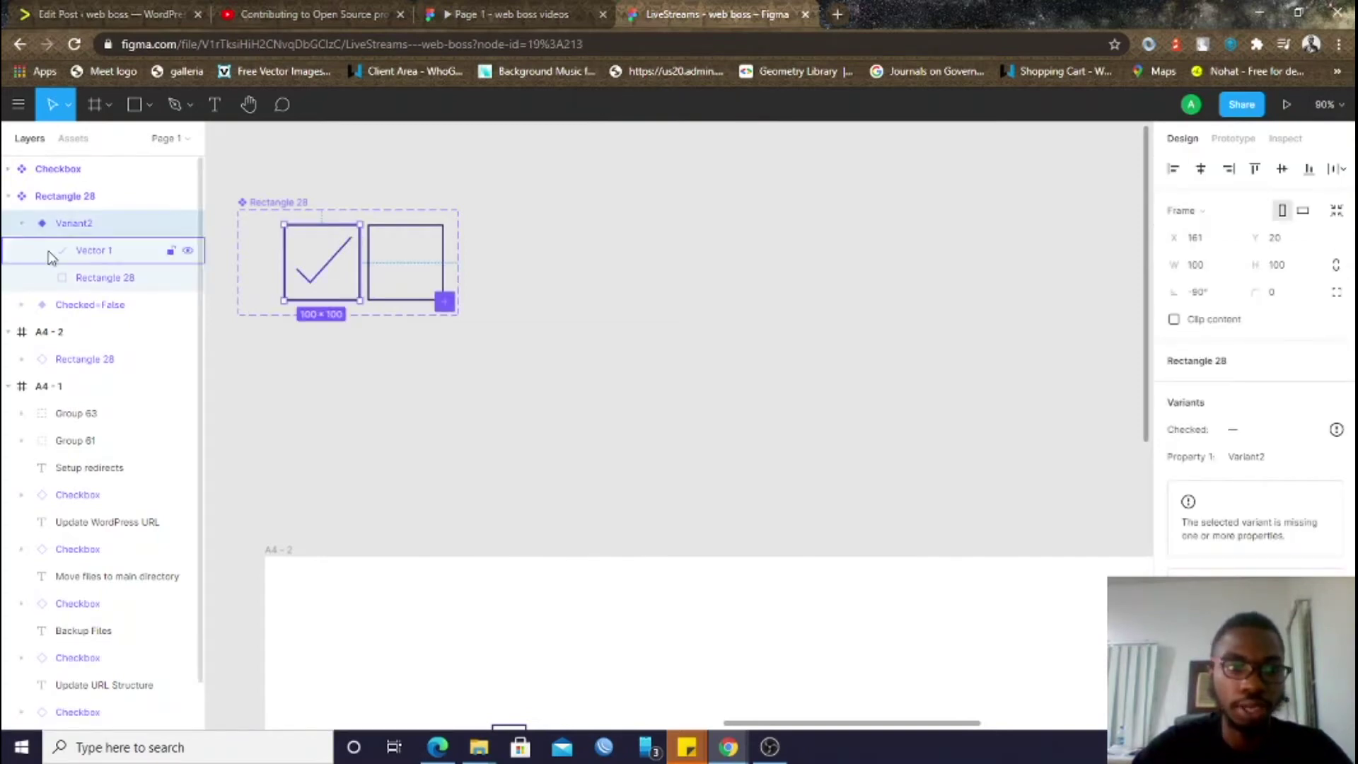
pyautogui.doubleClick(94, 234)
pyautogui.write('C')
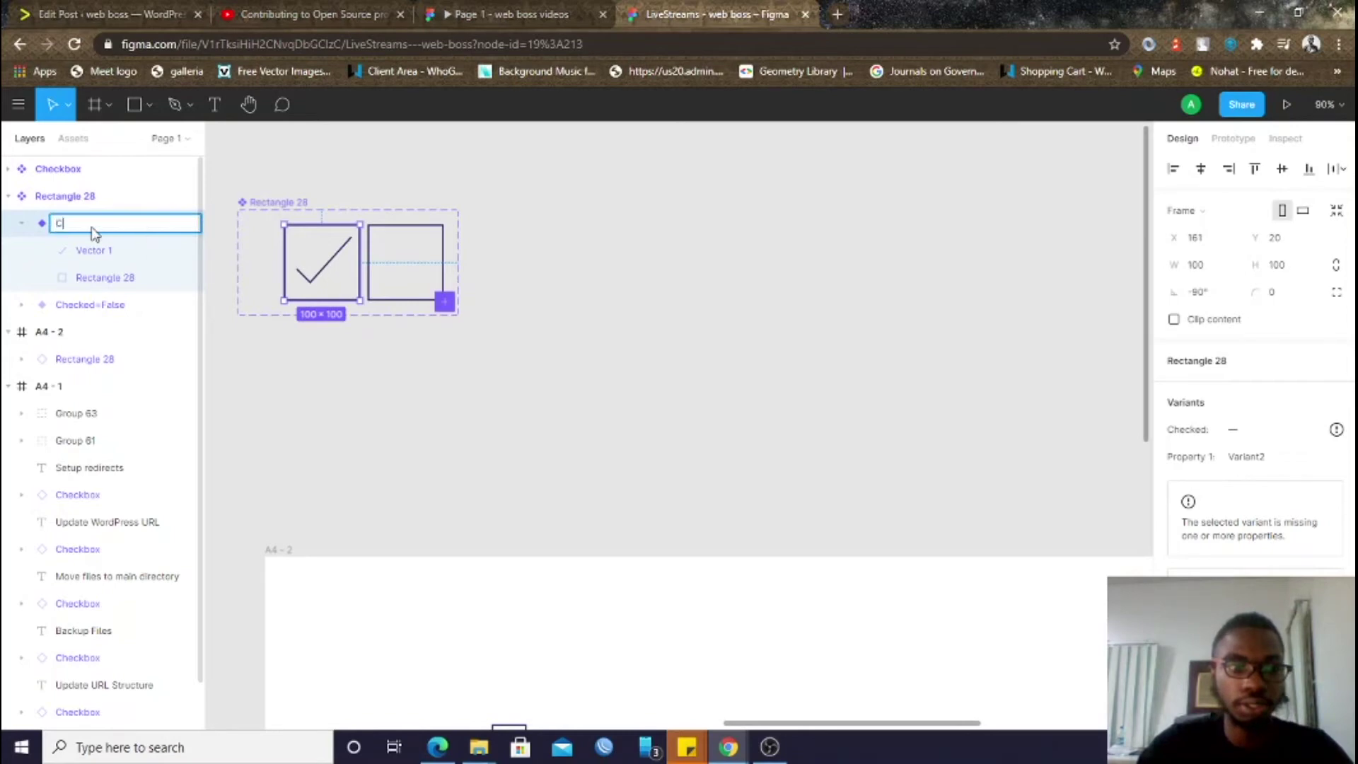
pyautogui.write('hecked=Tr')
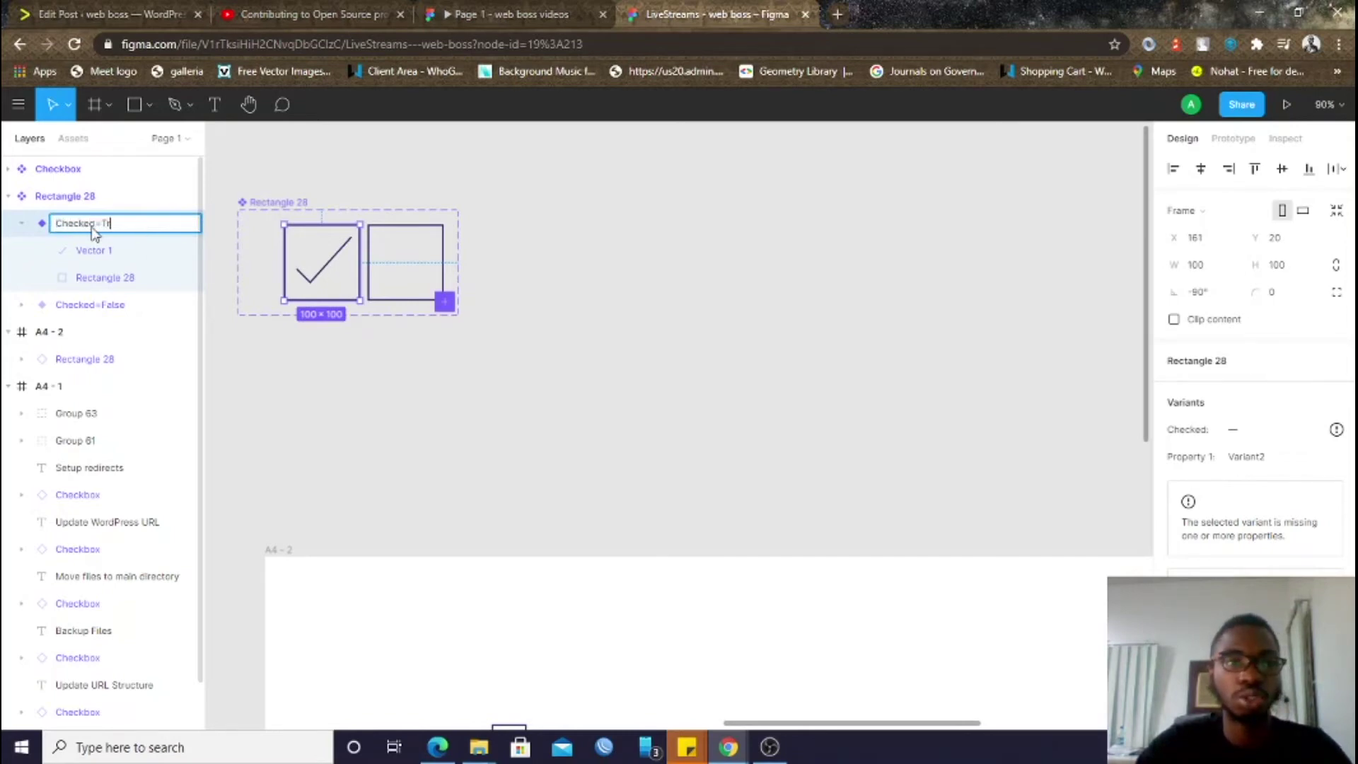
pyautogui.write('ue')
pyautogui.press('Return')
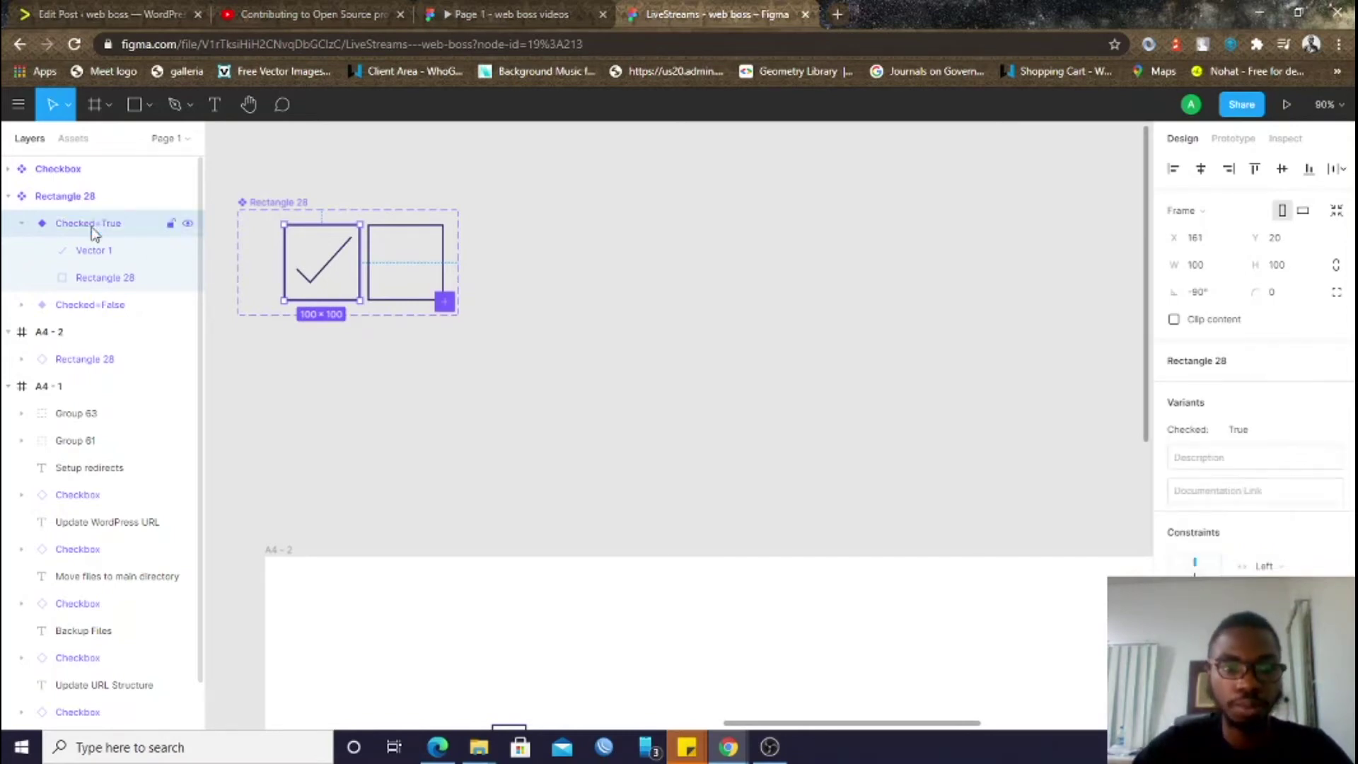
pyautogui.click(652, 358)
pyautogui.scroll(-1, 652, 358)
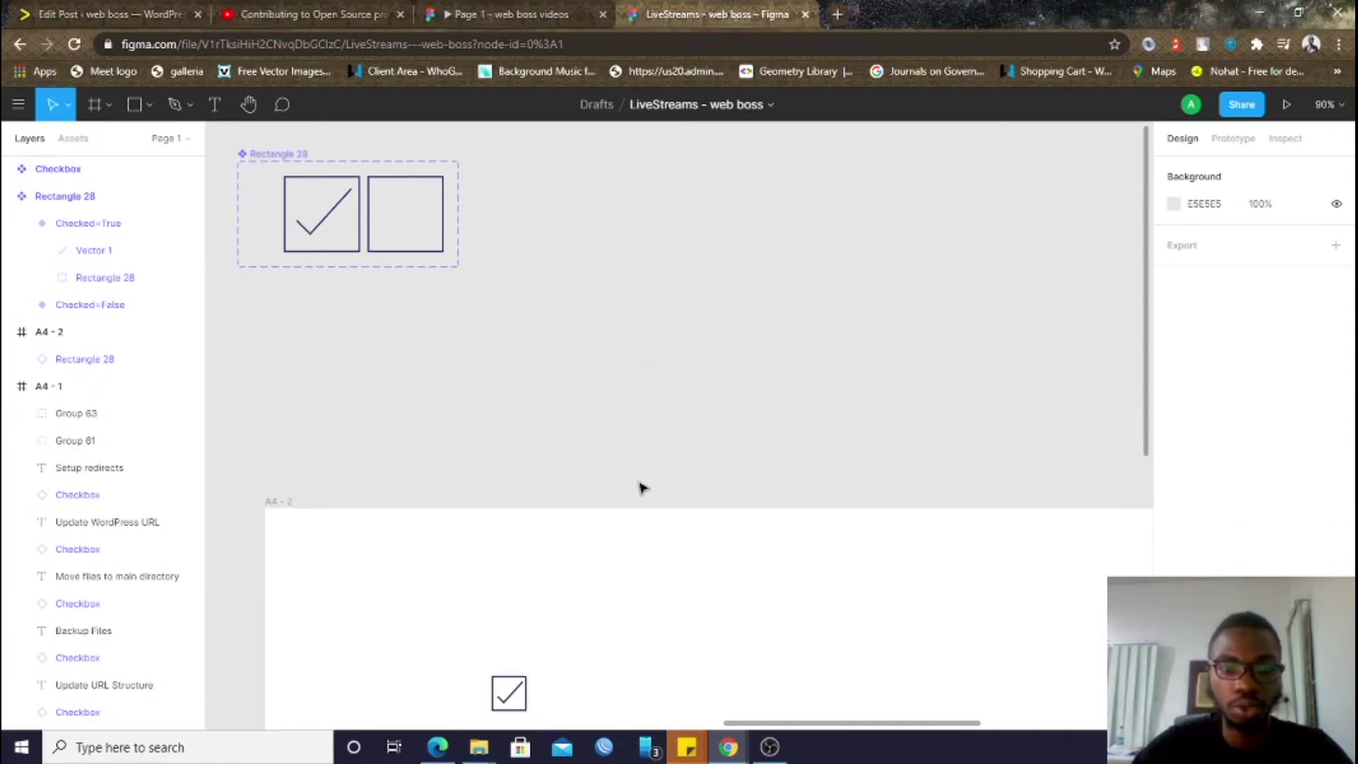
pyautogui.scroll(-5, 641, 488)
pyautogui.click(516, 391)
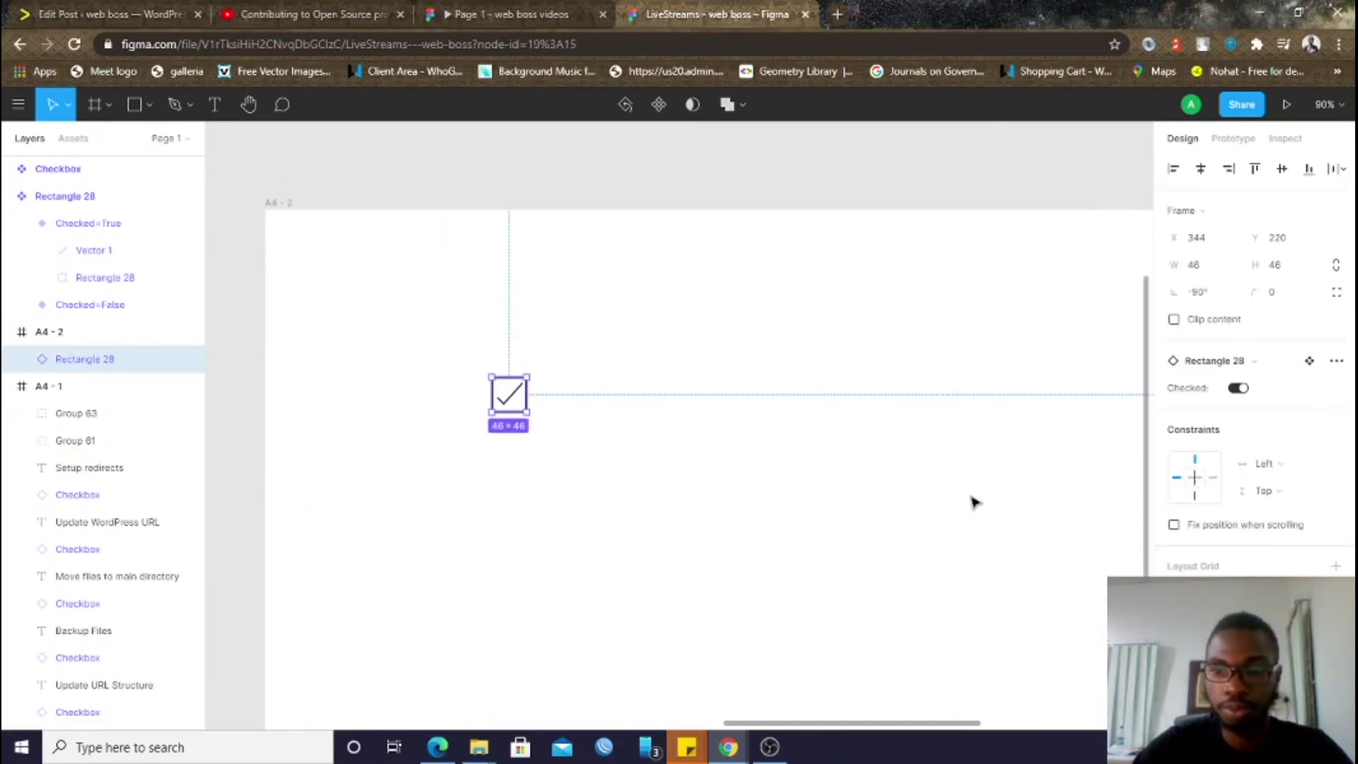
pyautogui.scroll(-1, 975, 502)
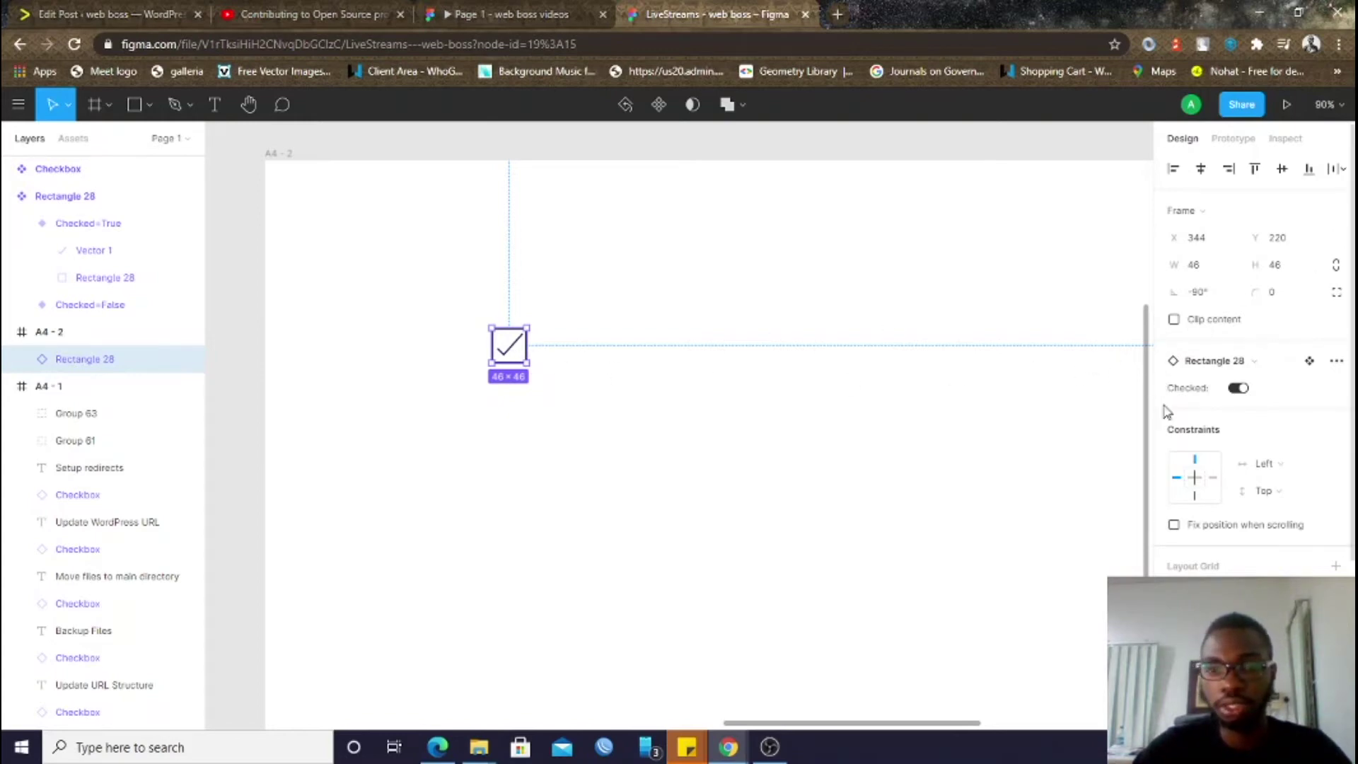
pyautogui.click(1239, 389)
pyautogui.click(1240, 389)
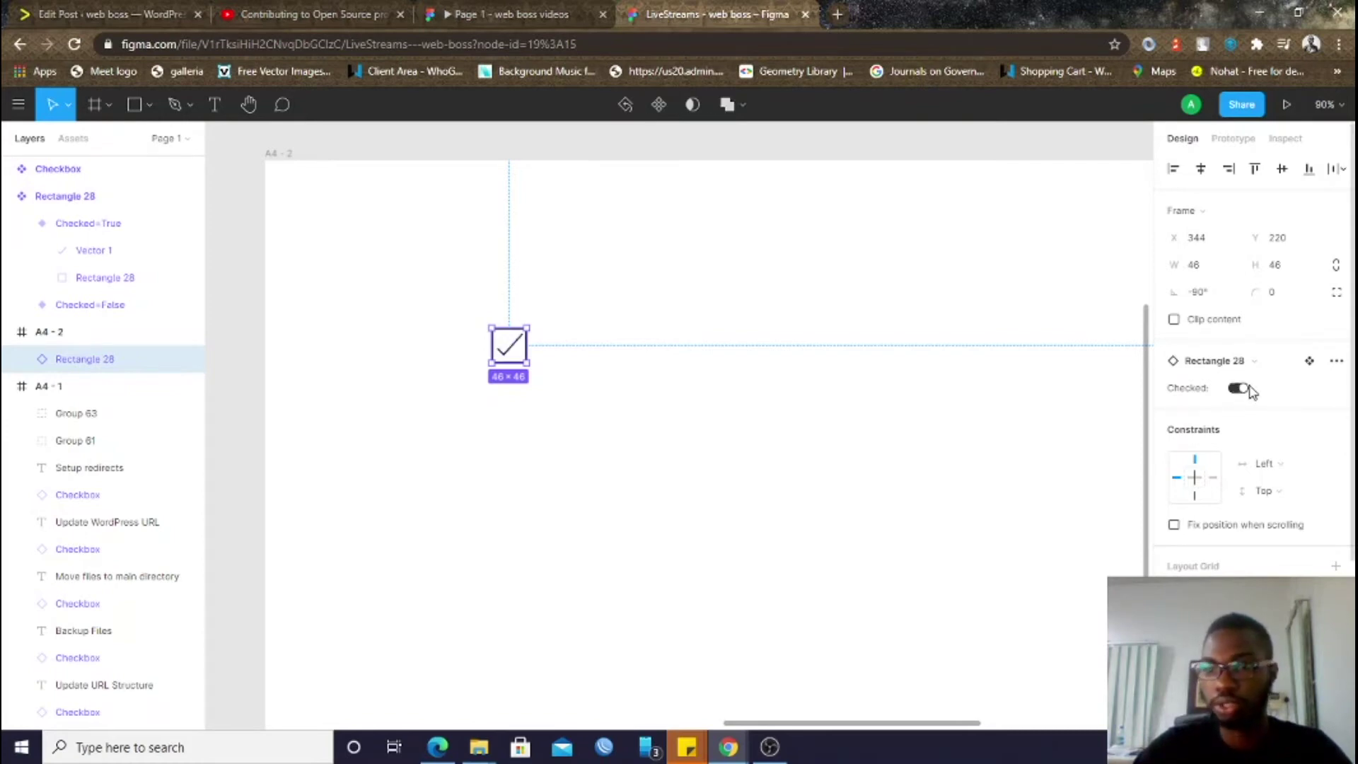
pyautogui.click(1242, 390)
pyautogui.click(1239, 390)
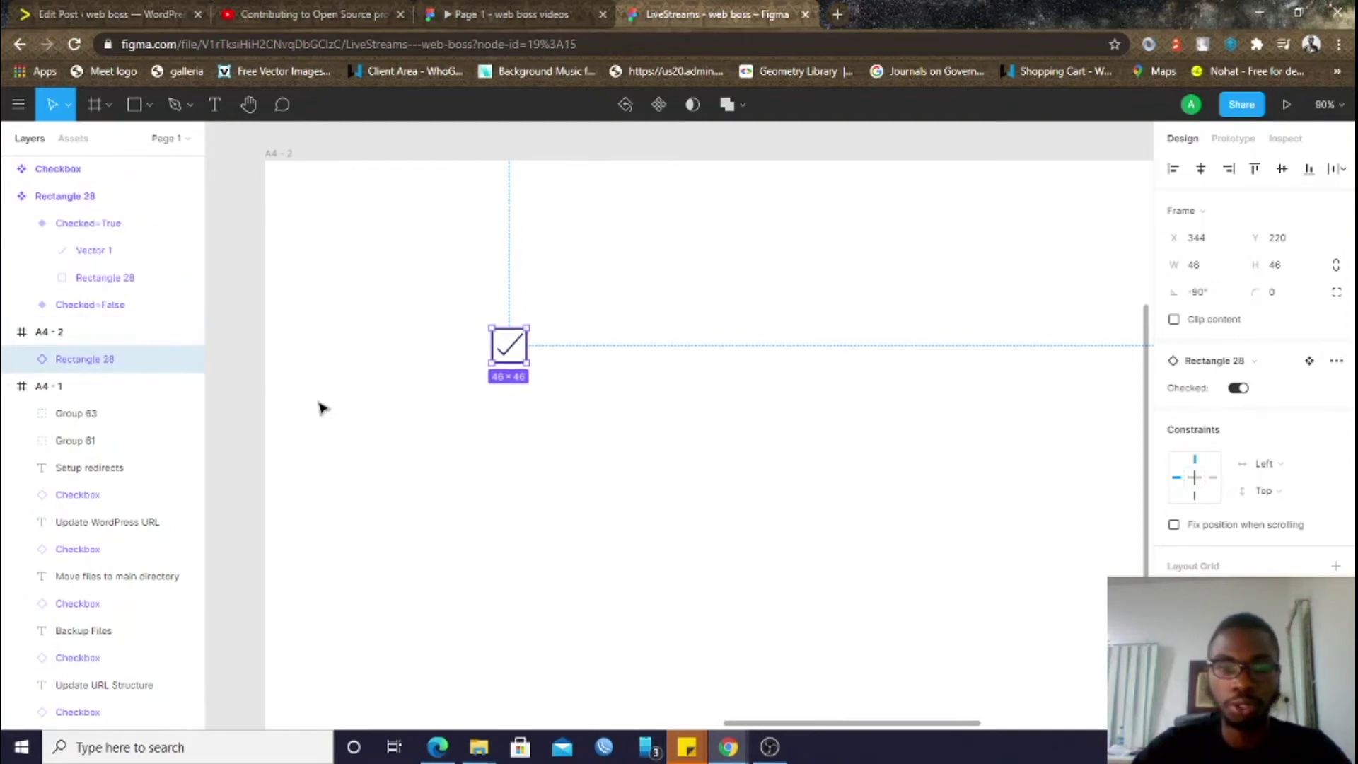
pyautogui.click(430, 358)
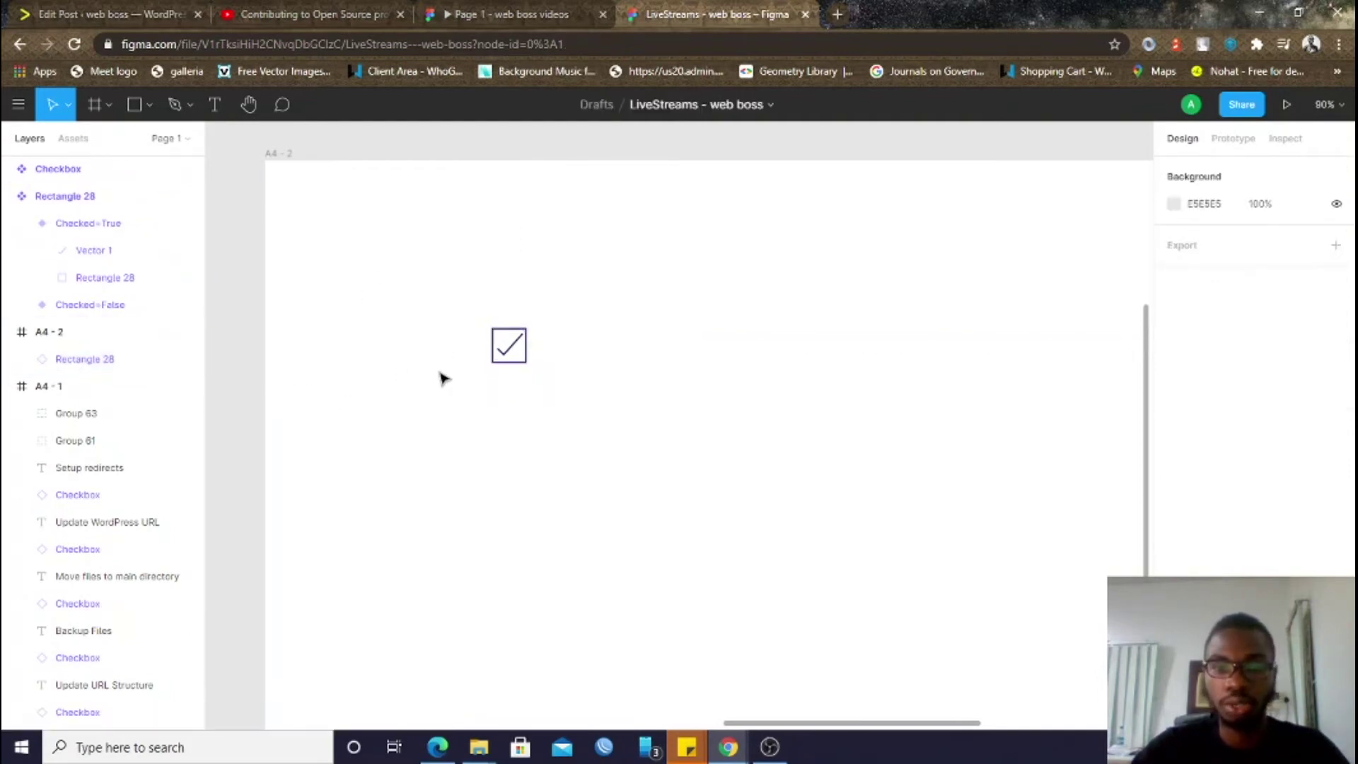
# Move the checkbox instance above A4-2 and draw a new rectangle in the frame
pyautogui.click(508, 351)
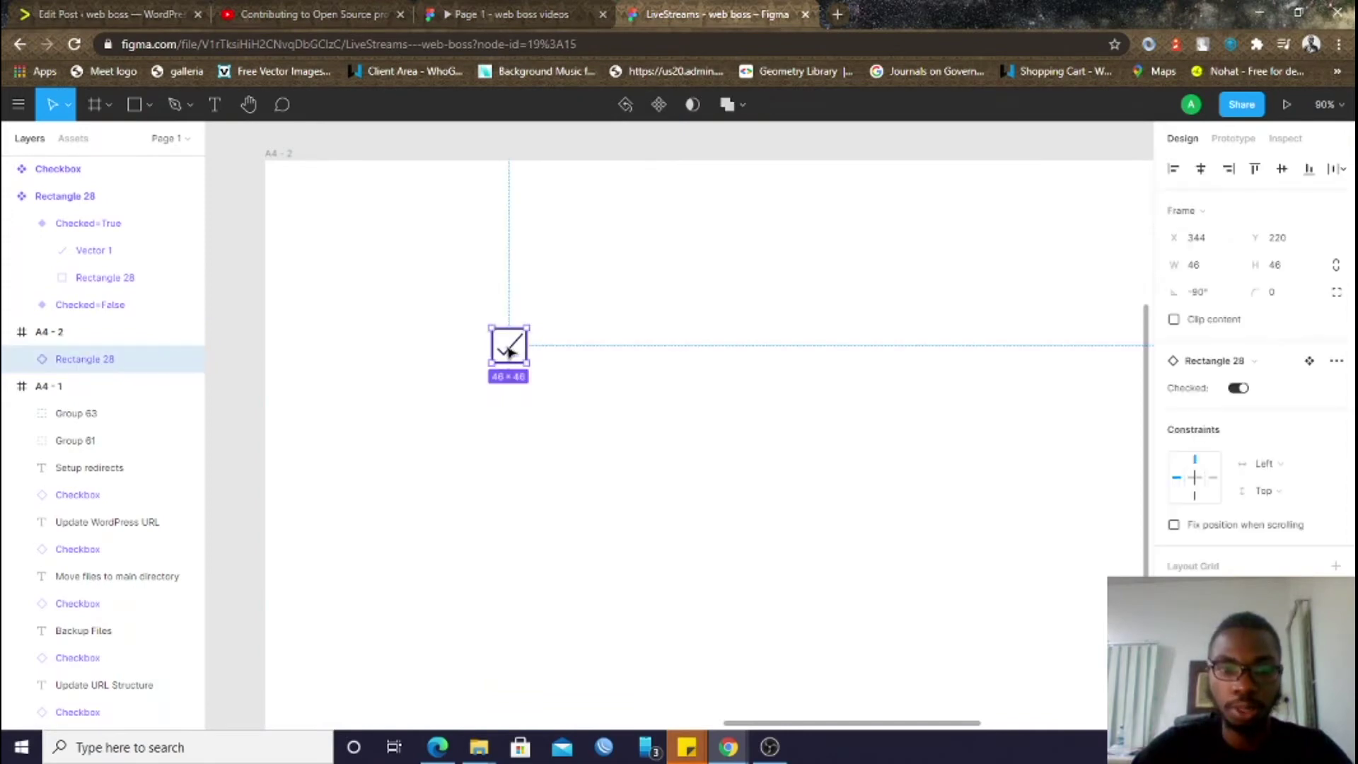
pyautogui.moveTo(509, 359); pyautogui.dragTo(488, 151)
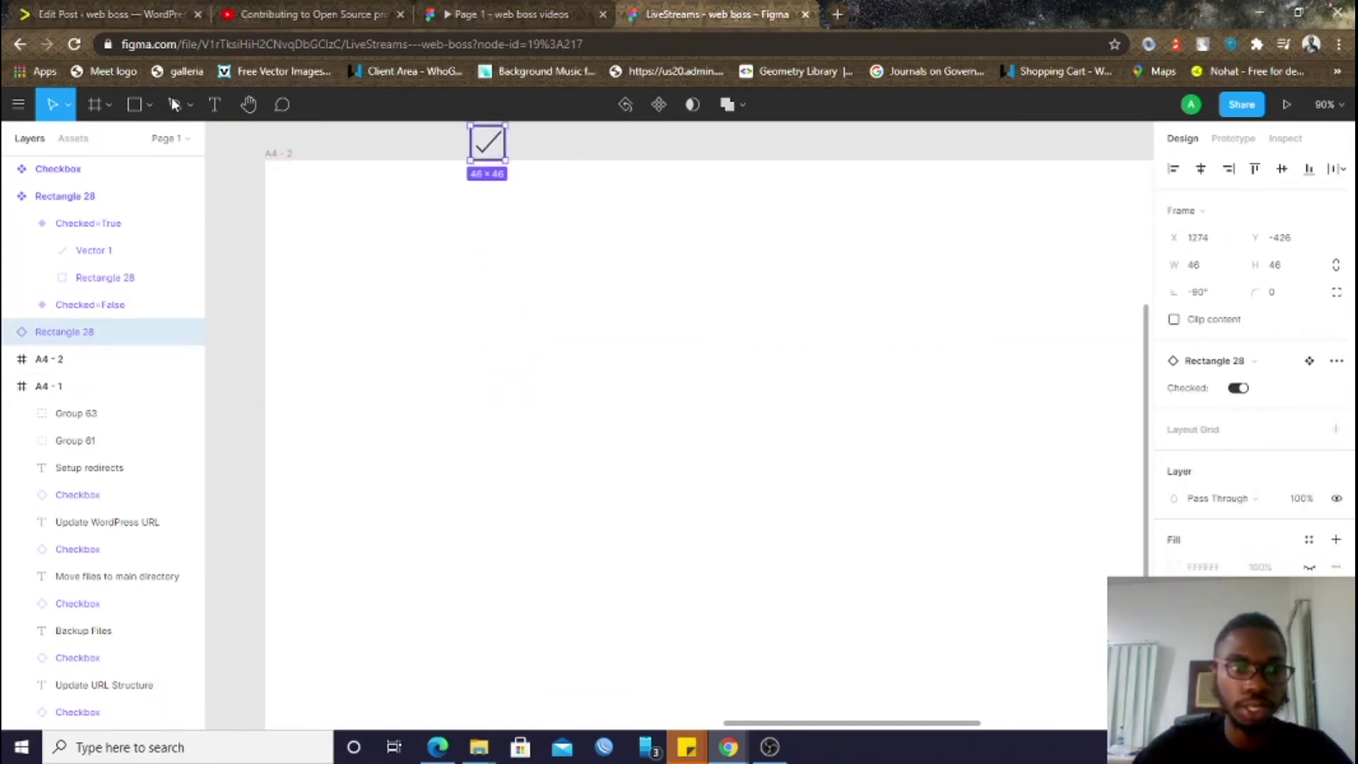
pyautogui.click(136, 99)
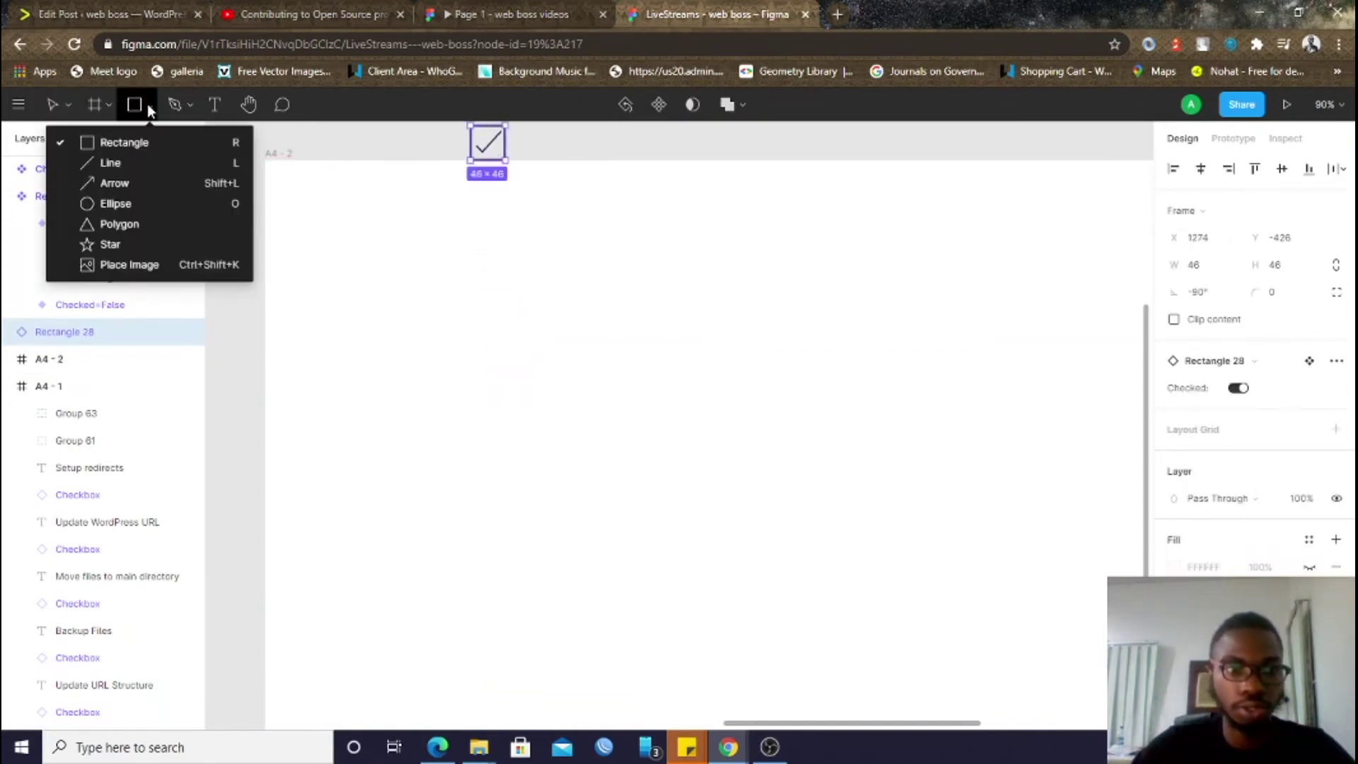
pyautogui.click(155, 144)
pyautogui.click(441, 284)
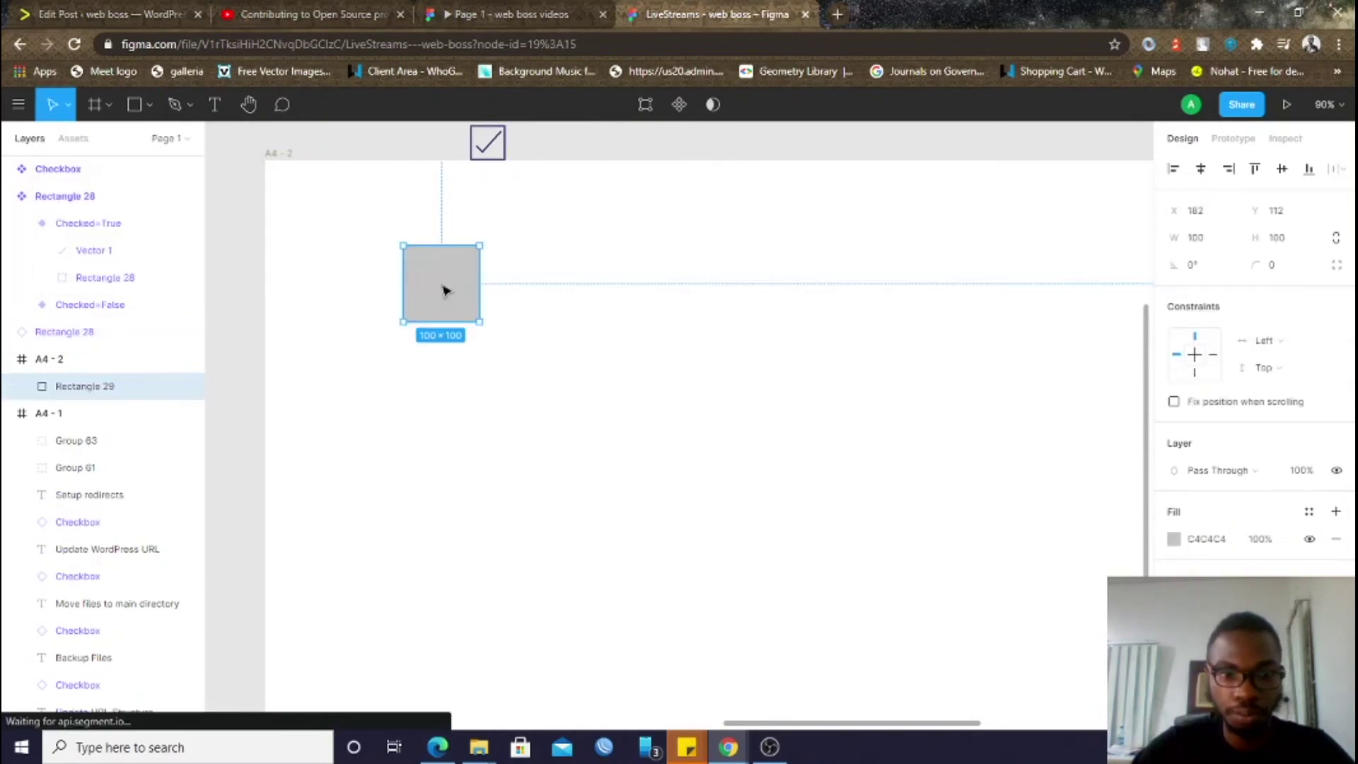
pyautogui.moveTo(461, 286); pyautogui.dragTo(618, 376)
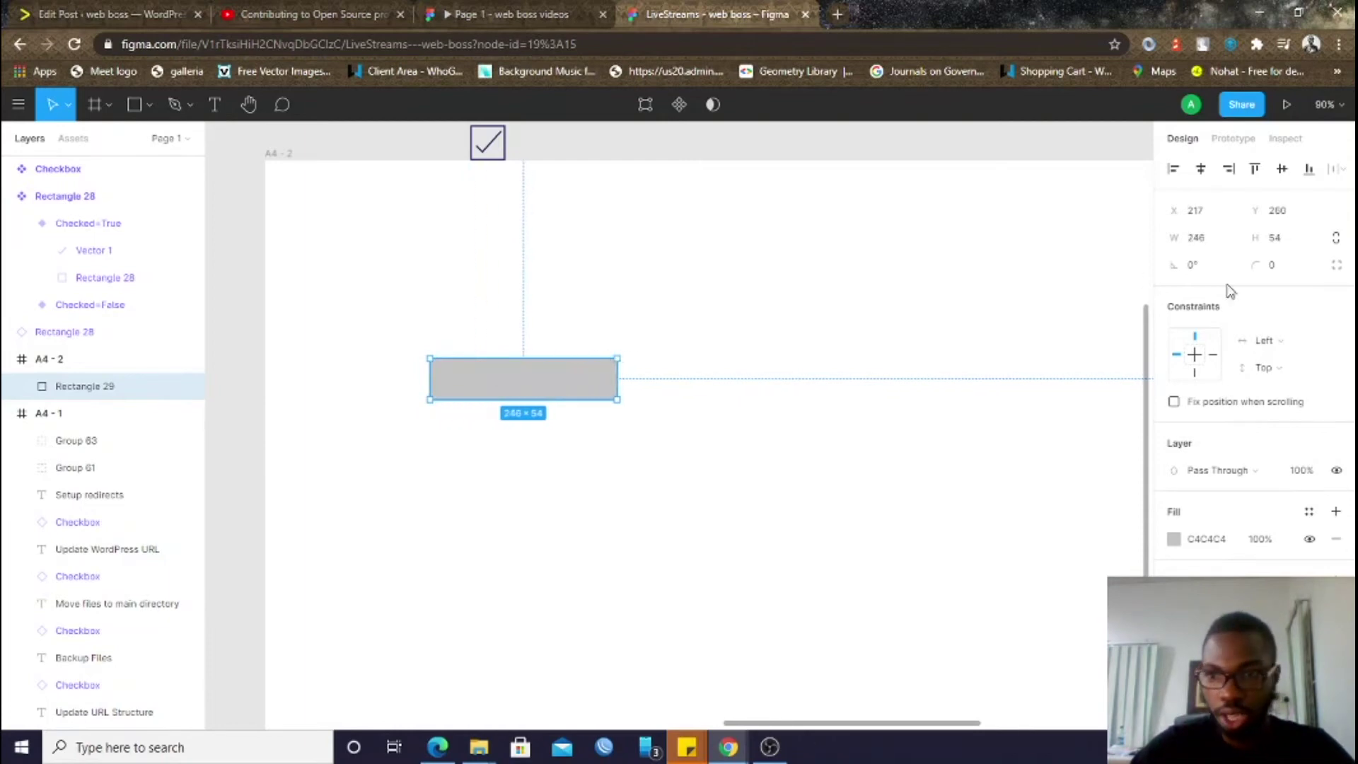
# Round the rectangle's corners to 5 and fill it dark navy
pyautogui.click(1284, 273)
pyautogui.write('5')
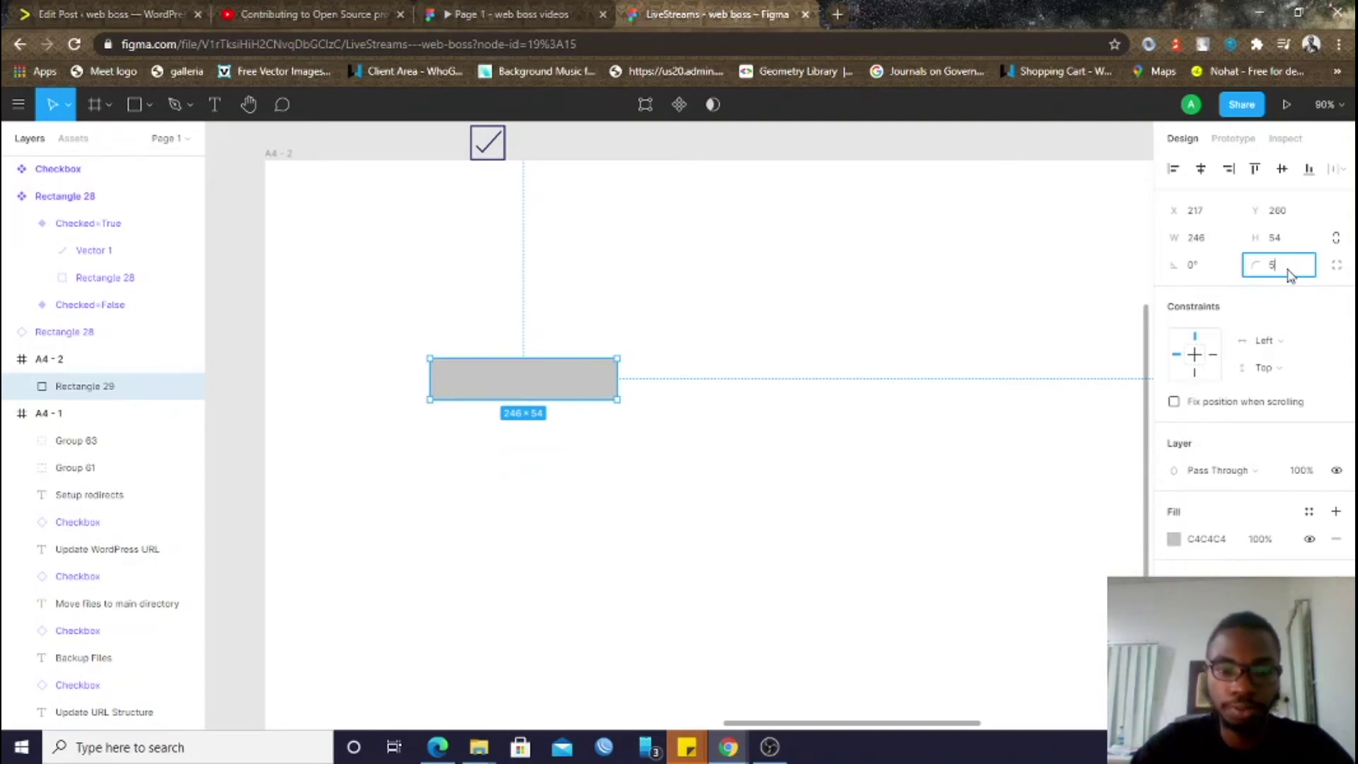
pyautogui.press('Return')
pyautogui.click(844, 351)
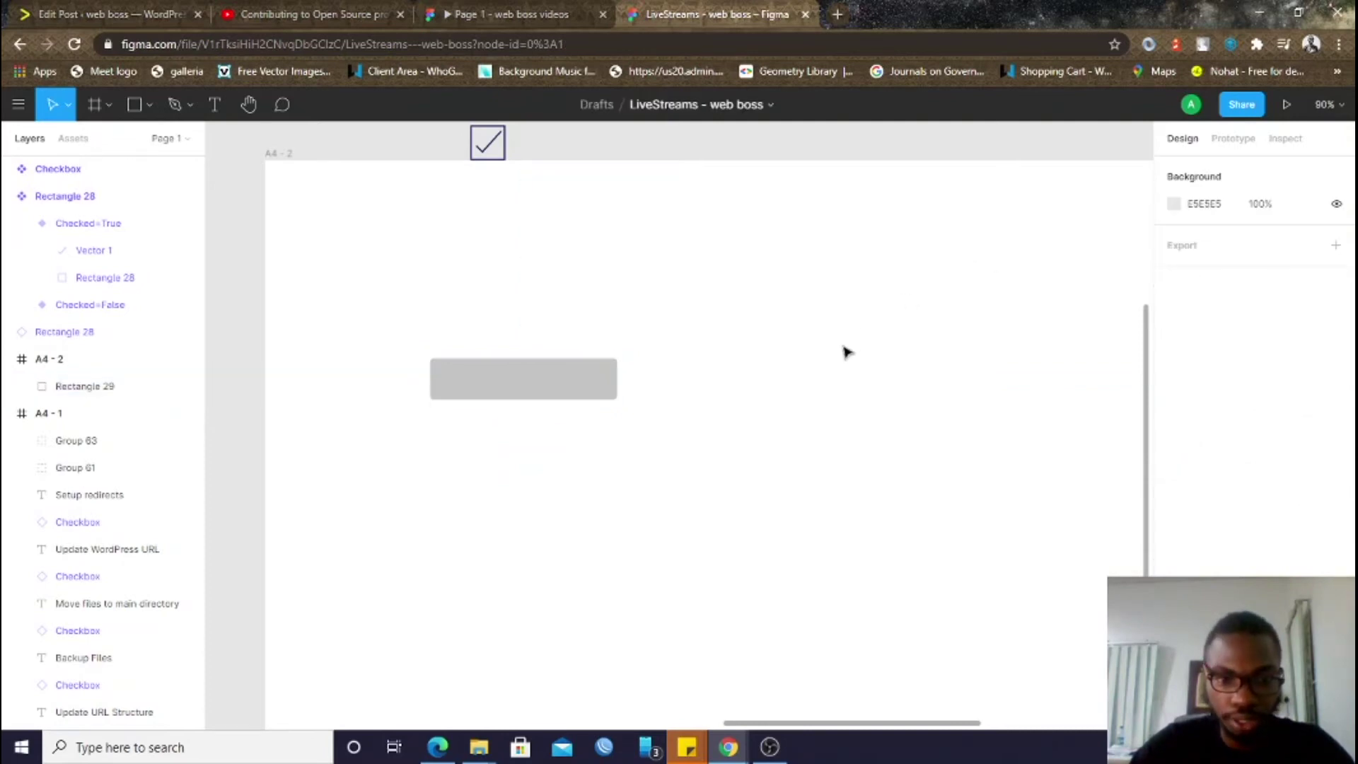
pyautogui.click(580, 392)
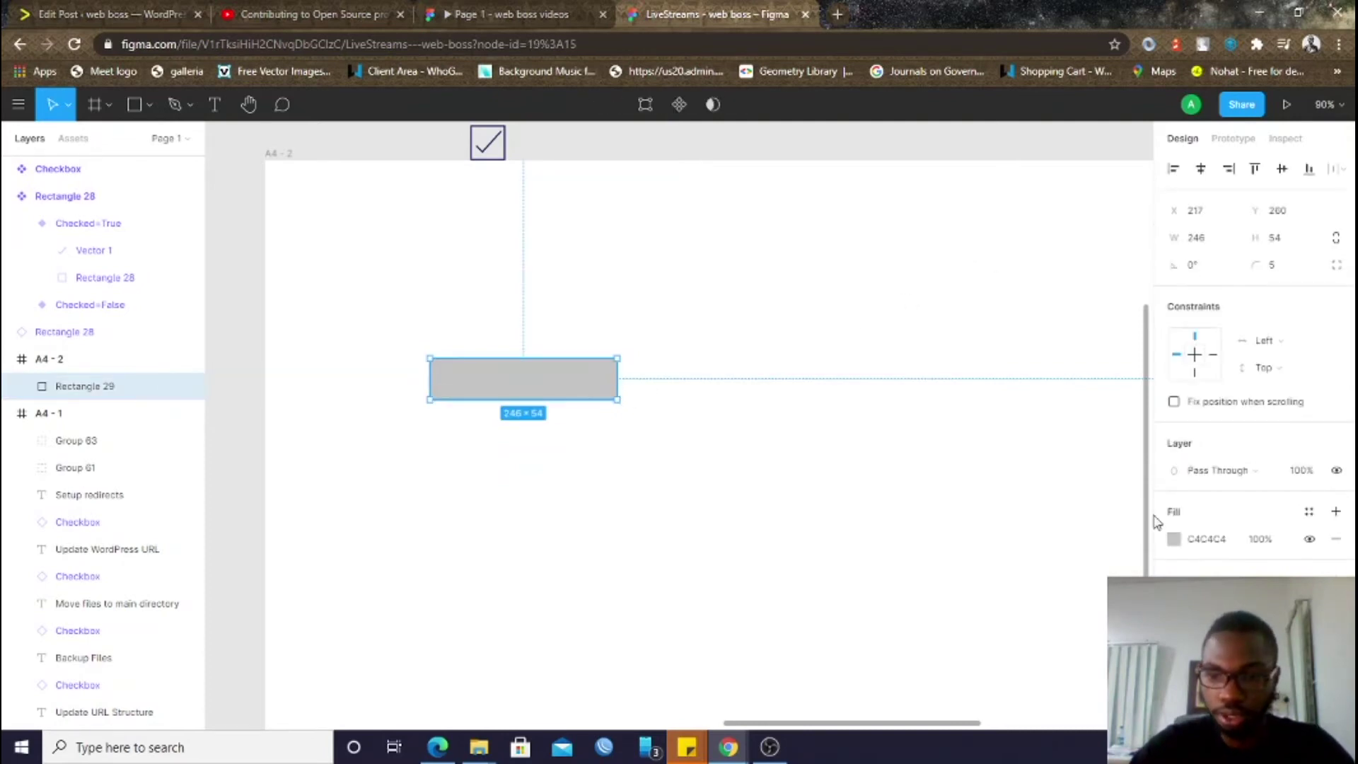
pyautogui.click(1175, 541)
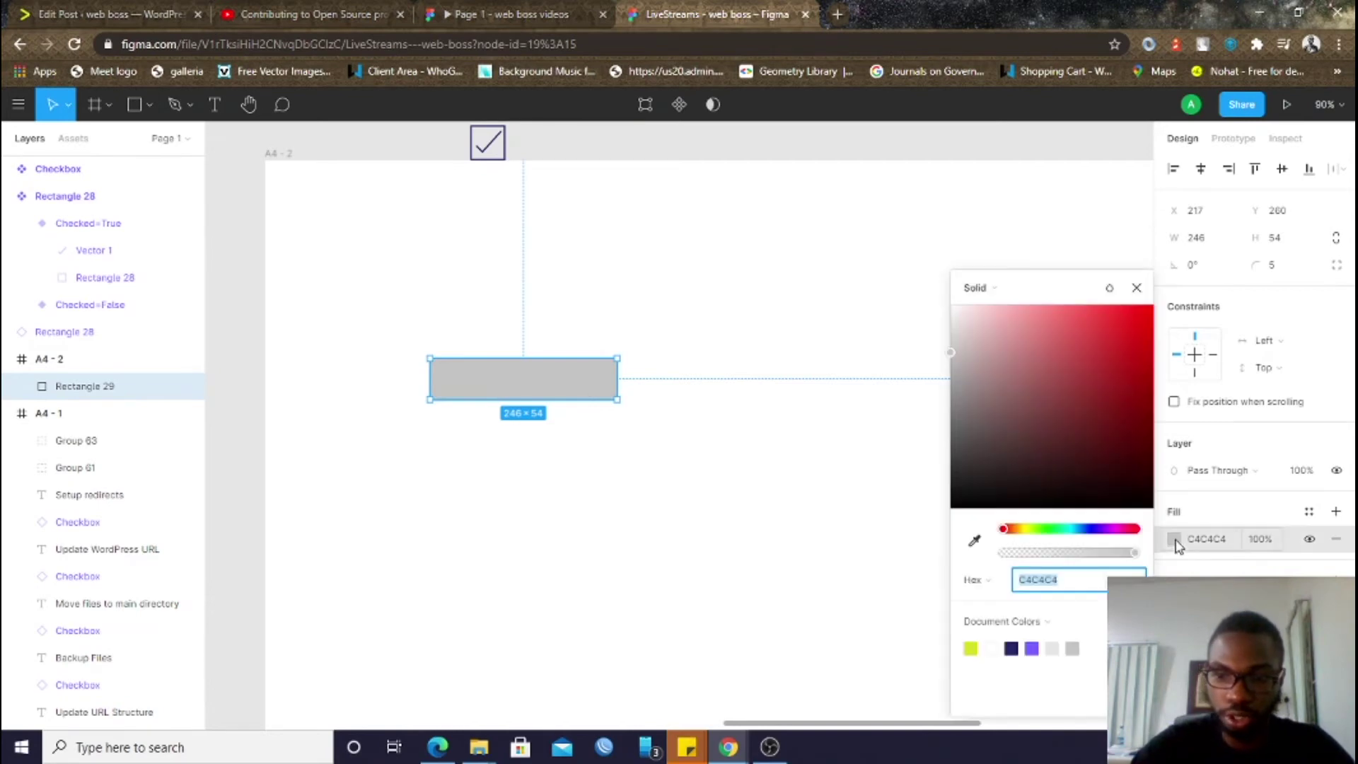
pyautogui.click(1012, 648)
pyautogui.click(788, 470)
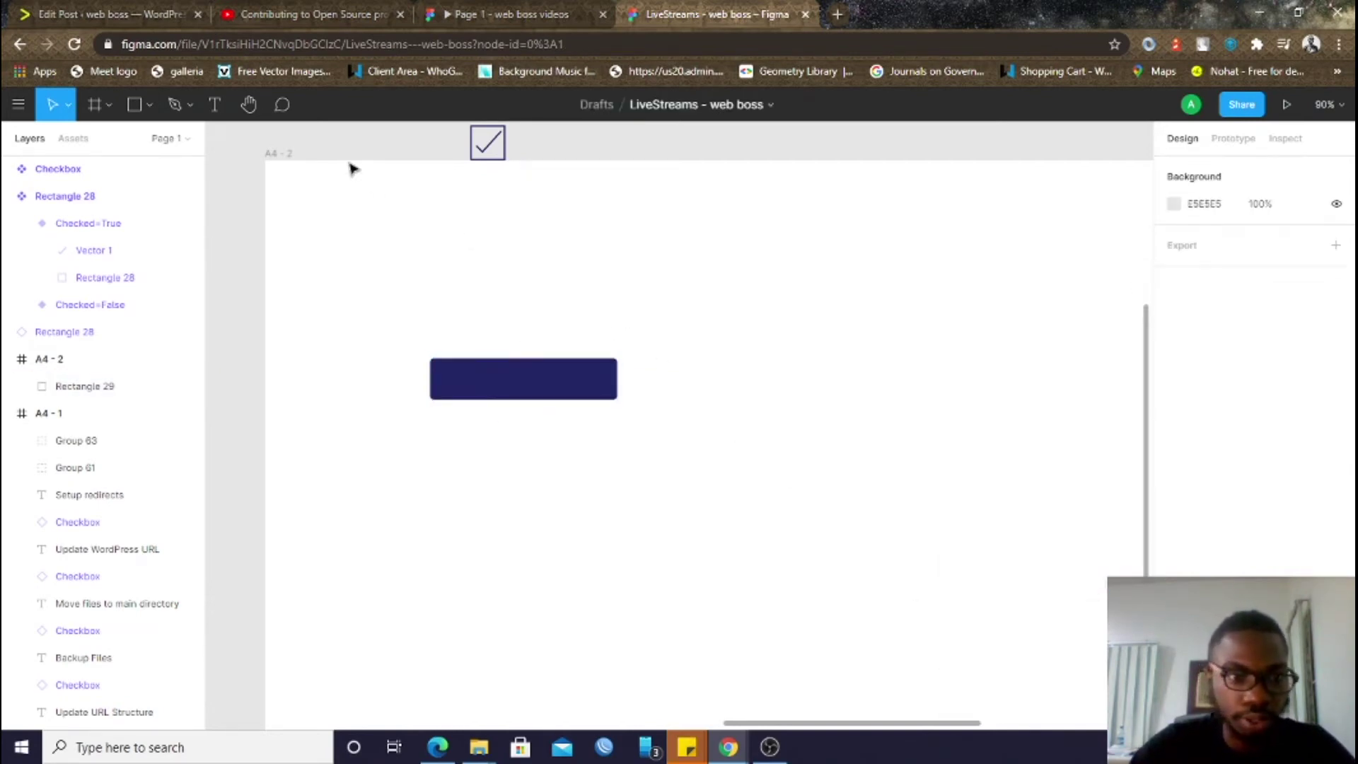
# Add a CLICK ME text label and move it onto the navy rectangle
pyautogui.click(212, 106)
pyautogui.click(321, 244)
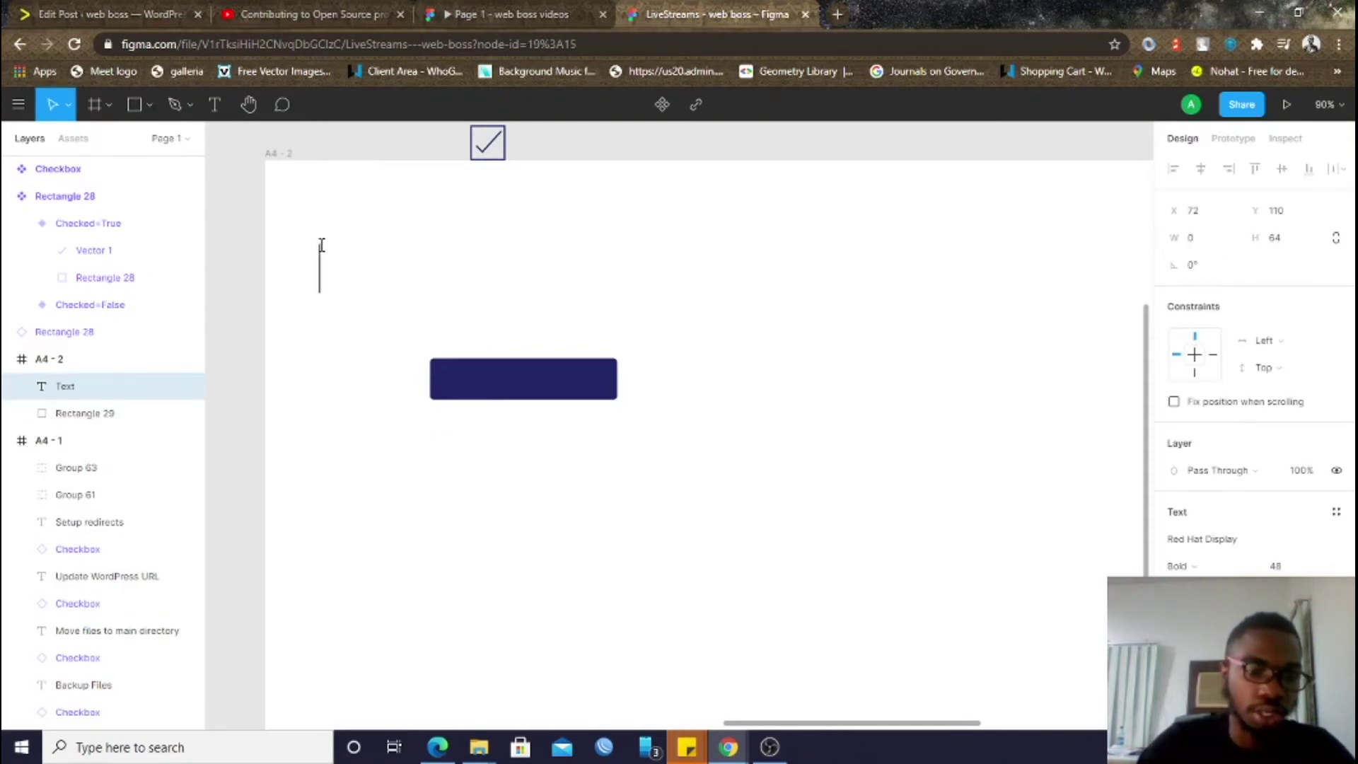
pyautogui.write('CLICK ME')
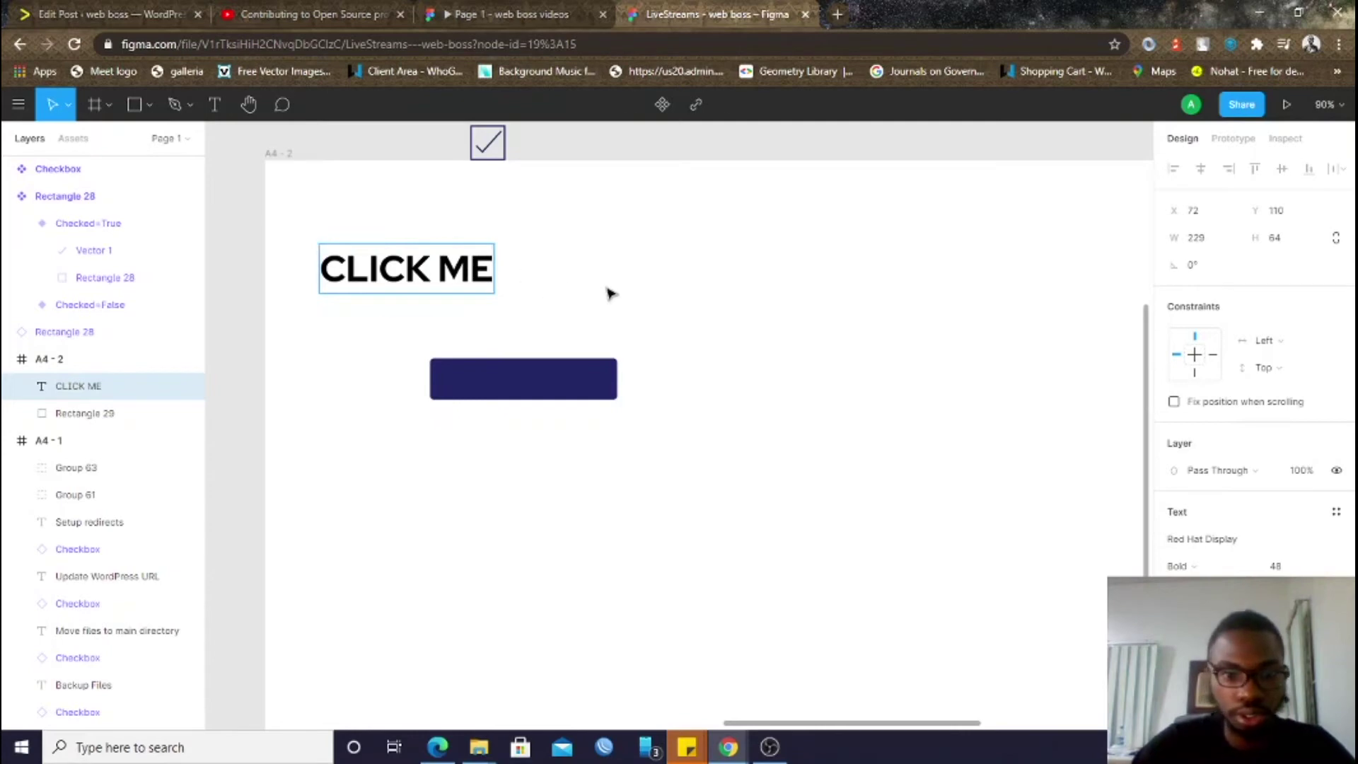
pyautogui.press('Escape')
pyautogui.moveTo(367, 278); pyautogui.dragTo(480, 387)
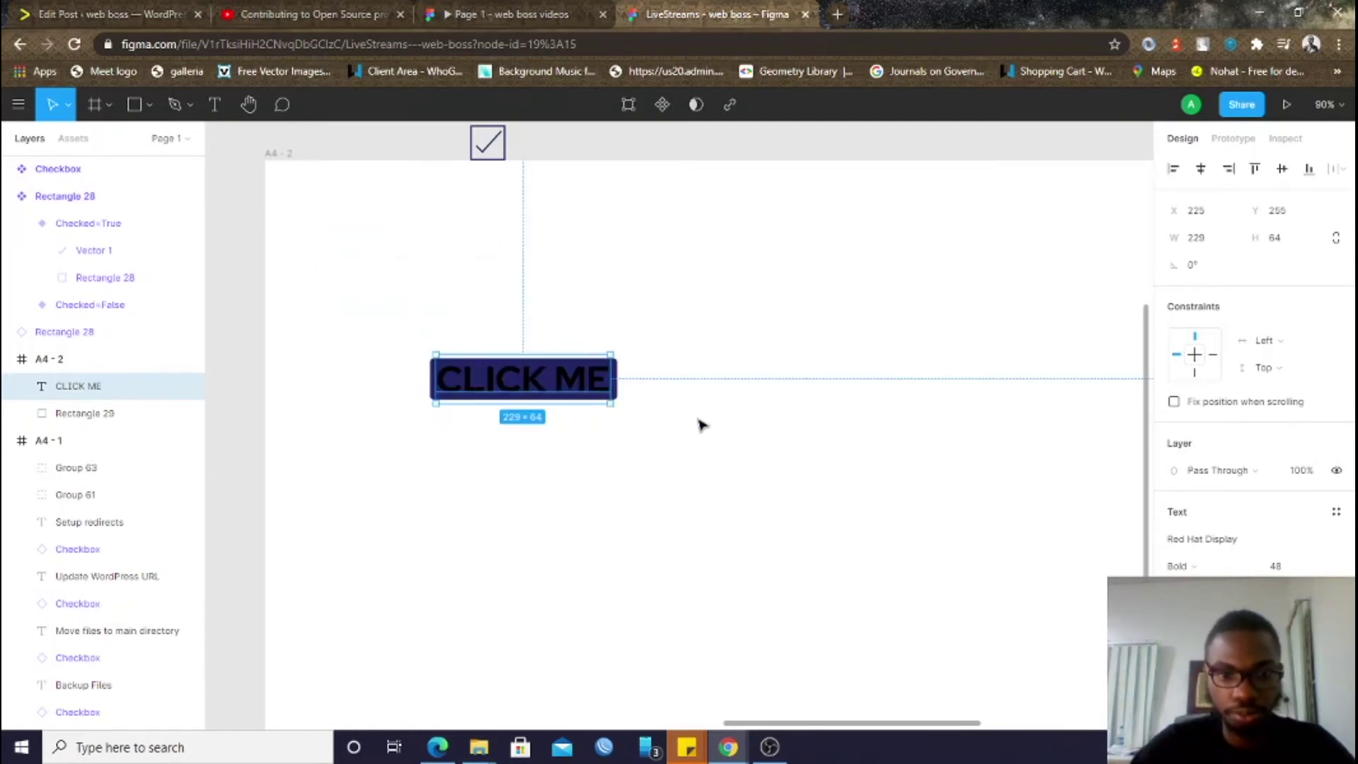
# Make the CLICK ME text Medium weight and white
pyautogui.click(1231, 566)
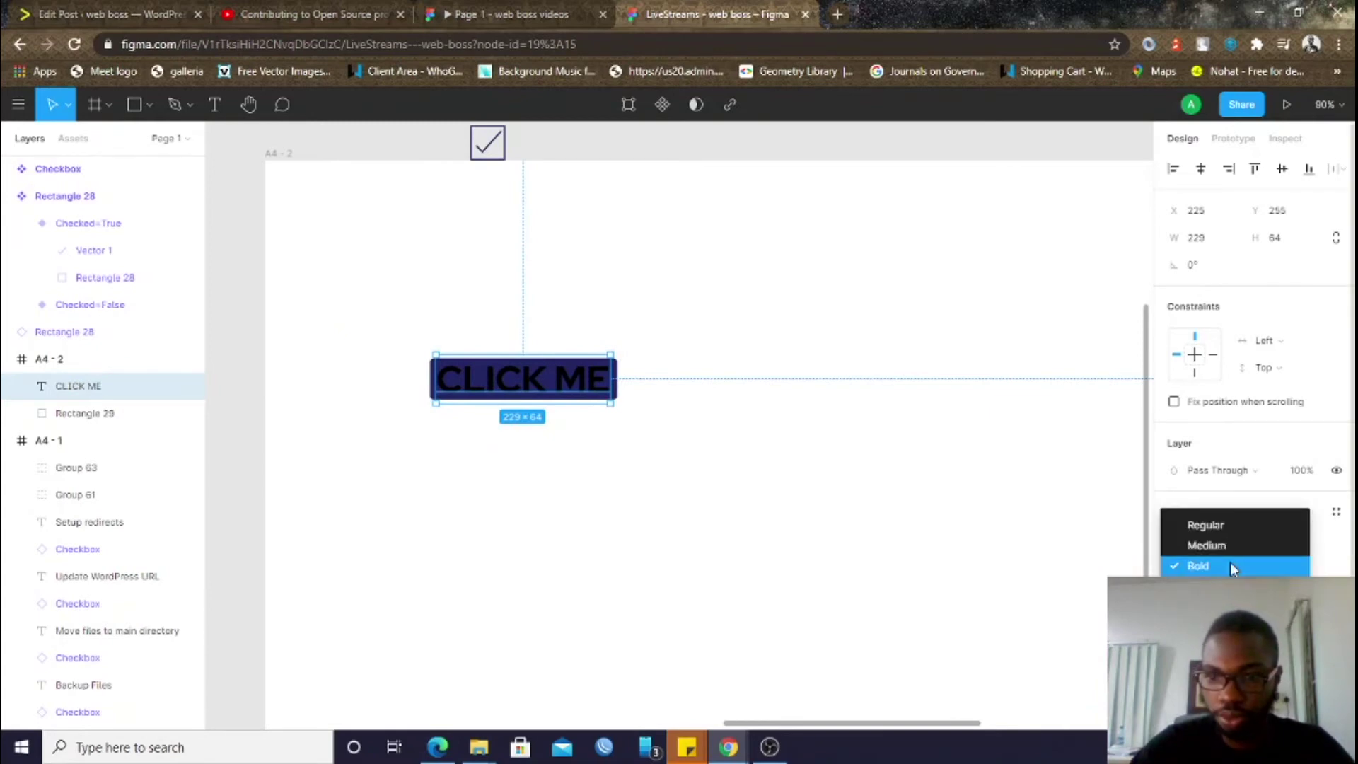
pyautogui.click(1229, 546)
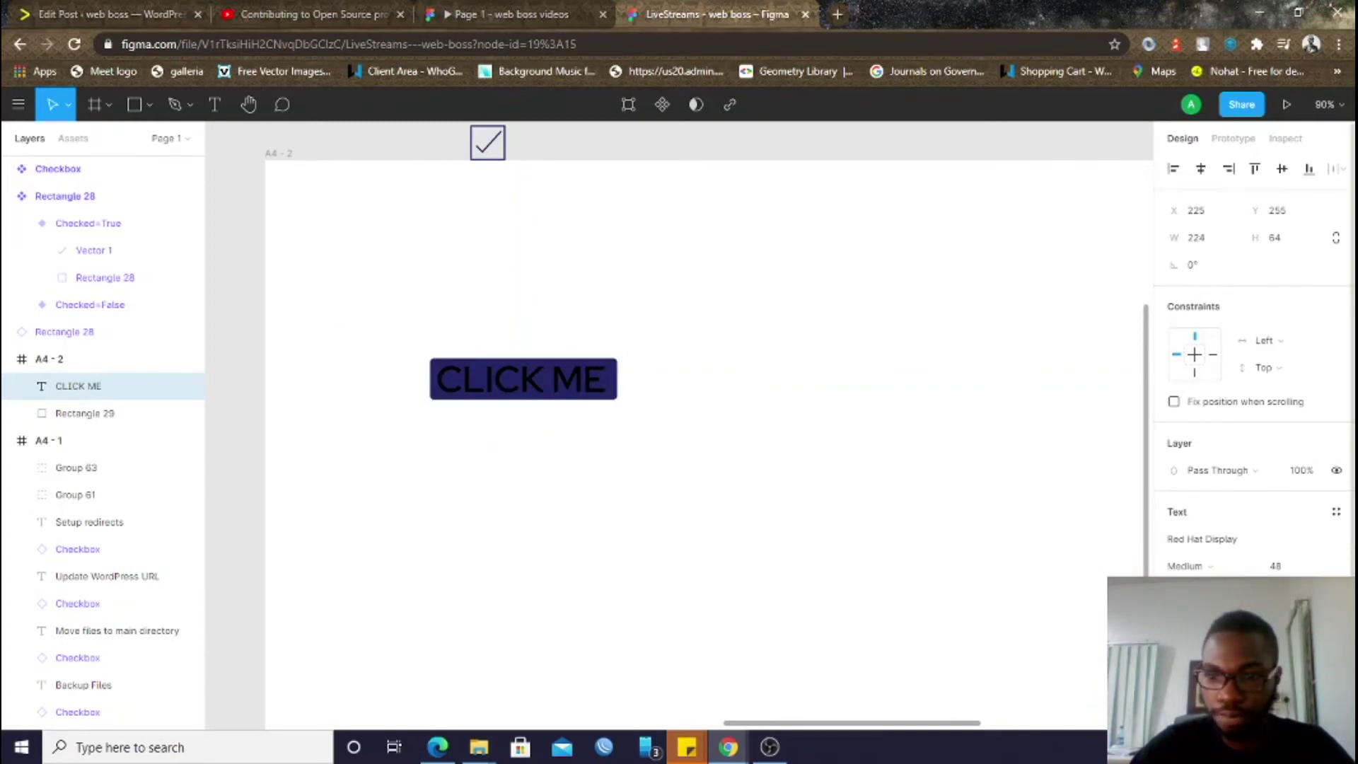
pyautogui.scroll(-1, 1256, 346)
pyautogui.press('i')
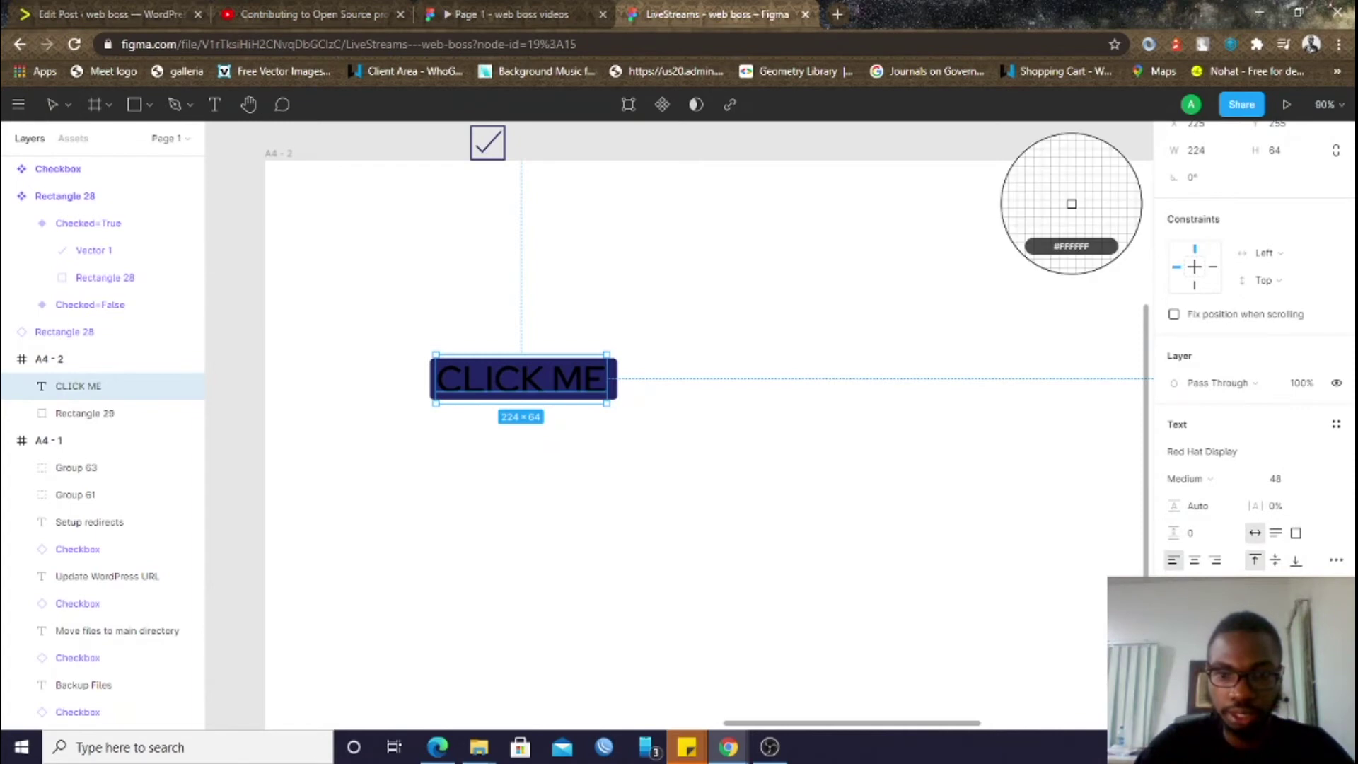
pyautogui.click(1072, 203)
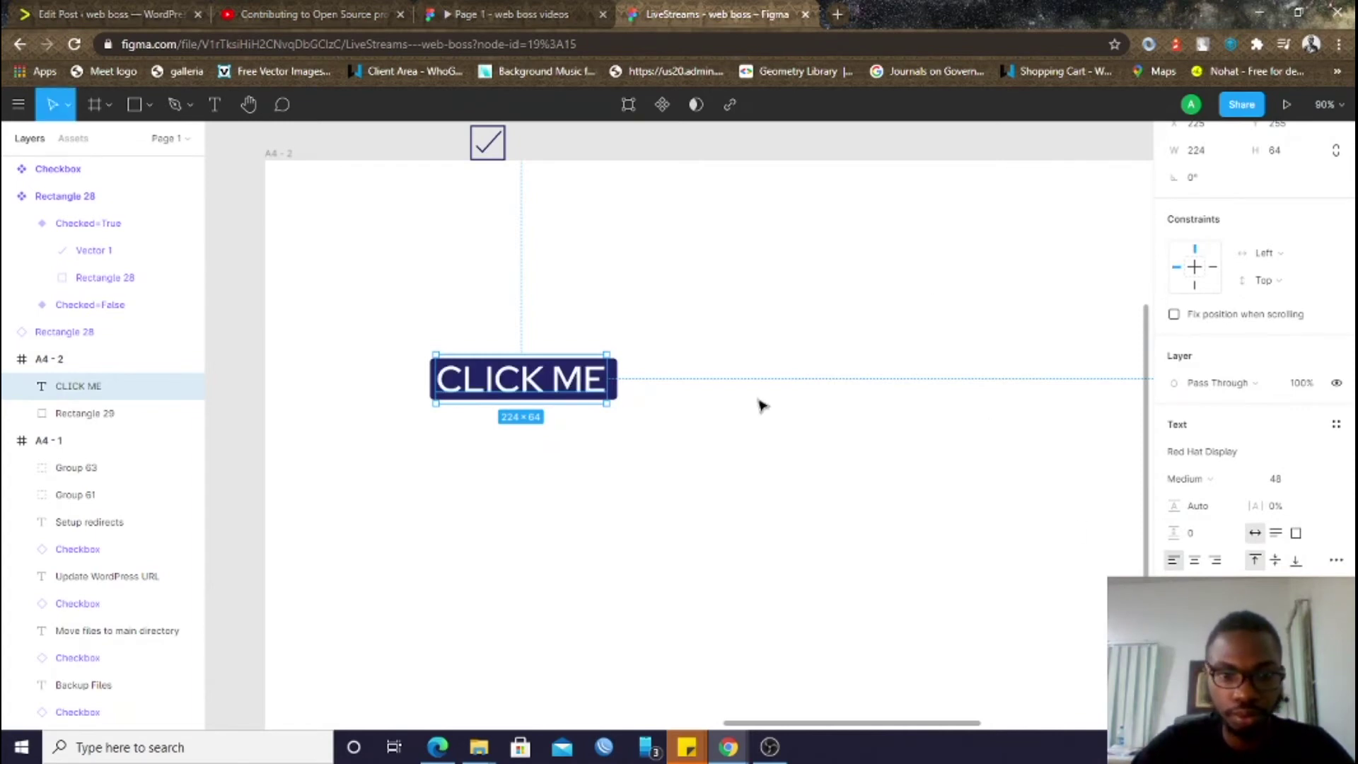
# Set the text size to 18, centre it, and select it with the rectangle
pyautogui.click(1317, 479)
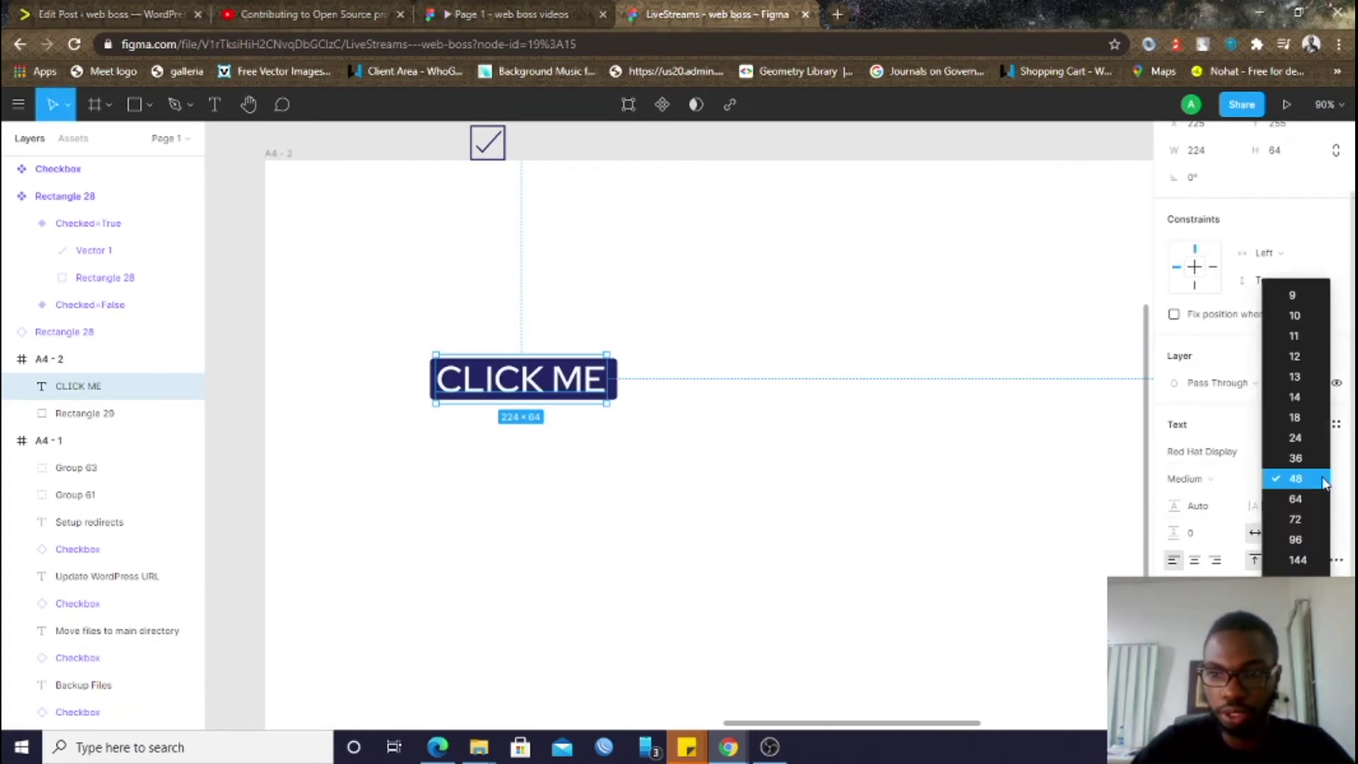
pyautogui.click(1309, 444)
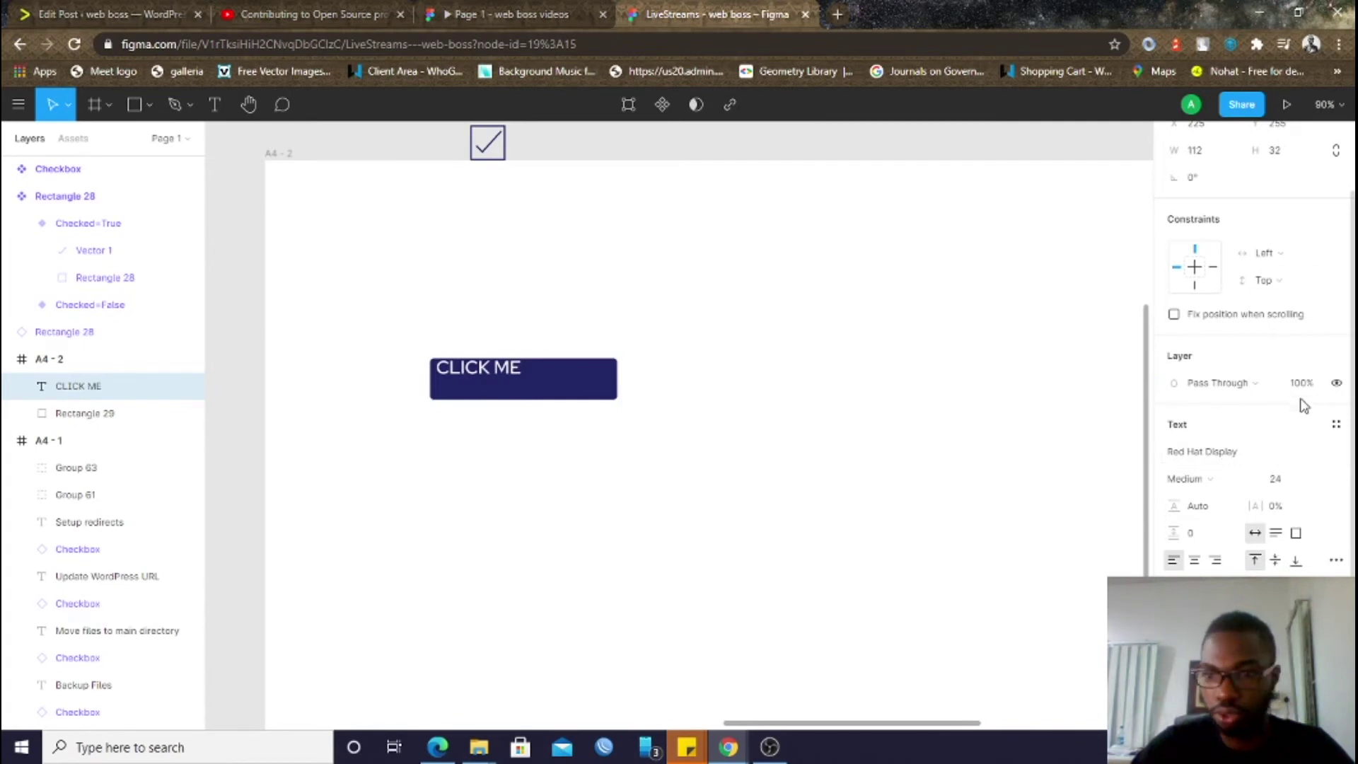
pyautogui.click(1317, 479)
pyautogui.click(1315, 456)
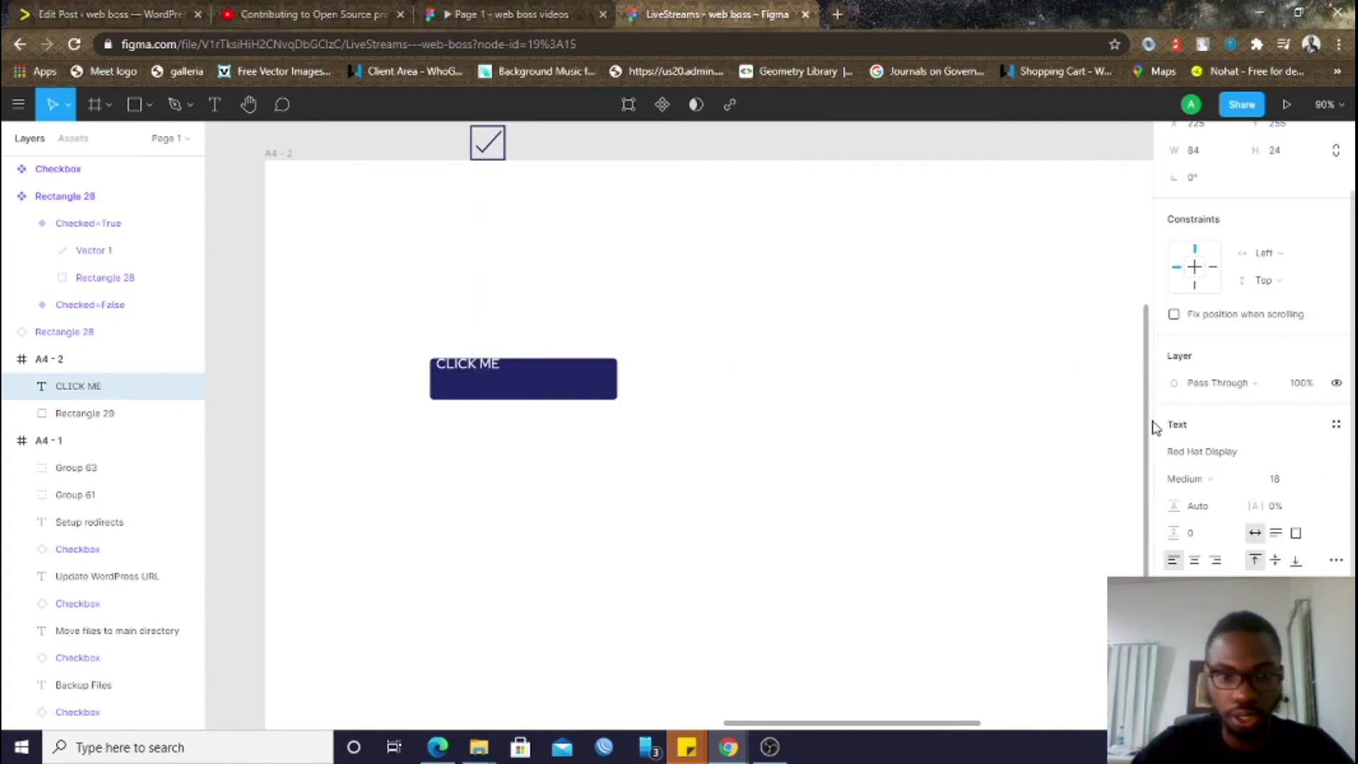
pyautogui.moveTo(470, 375); pyautogui.dragTo(523, 383)
pyautogui.keyDown('shift'); pyautogui.click(564, 382); pyautogui.keyUp('shift')
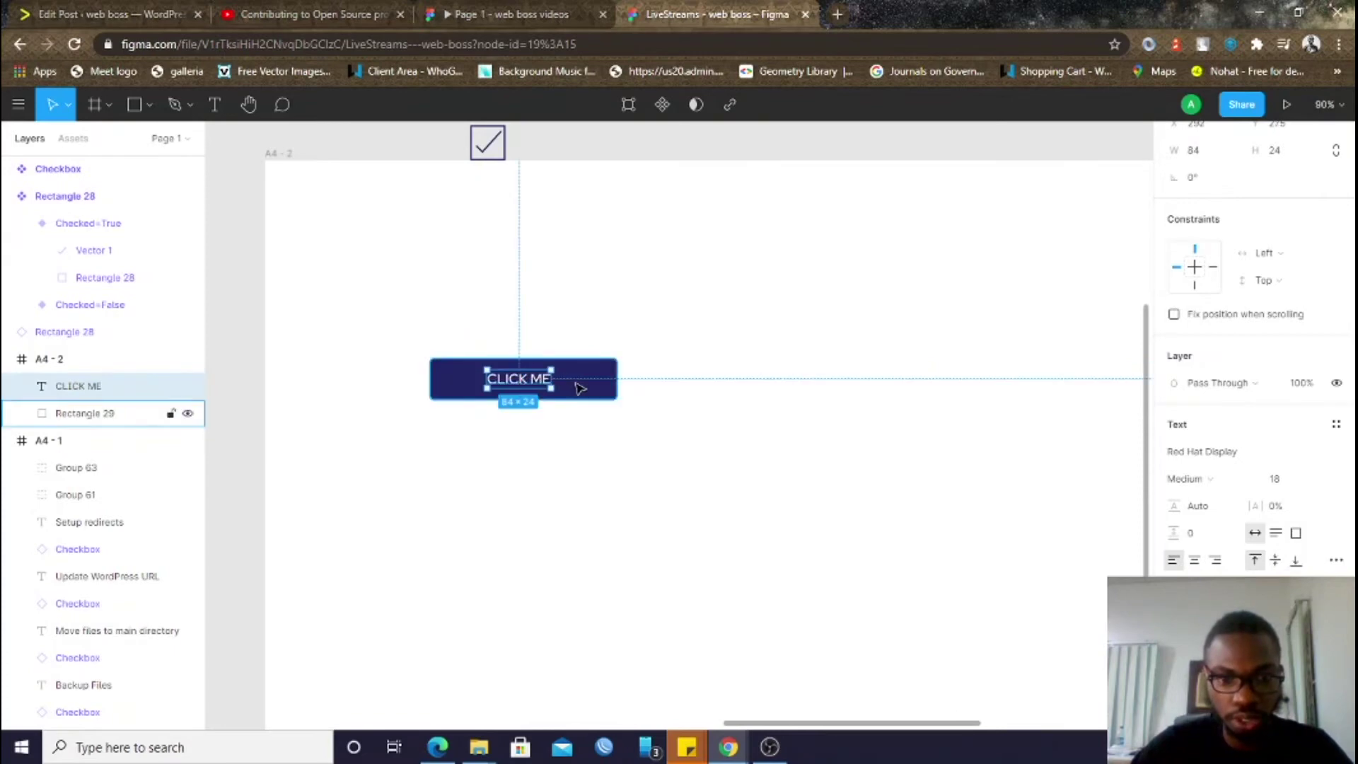
pyautogui.scroll(2, 1202, 209)
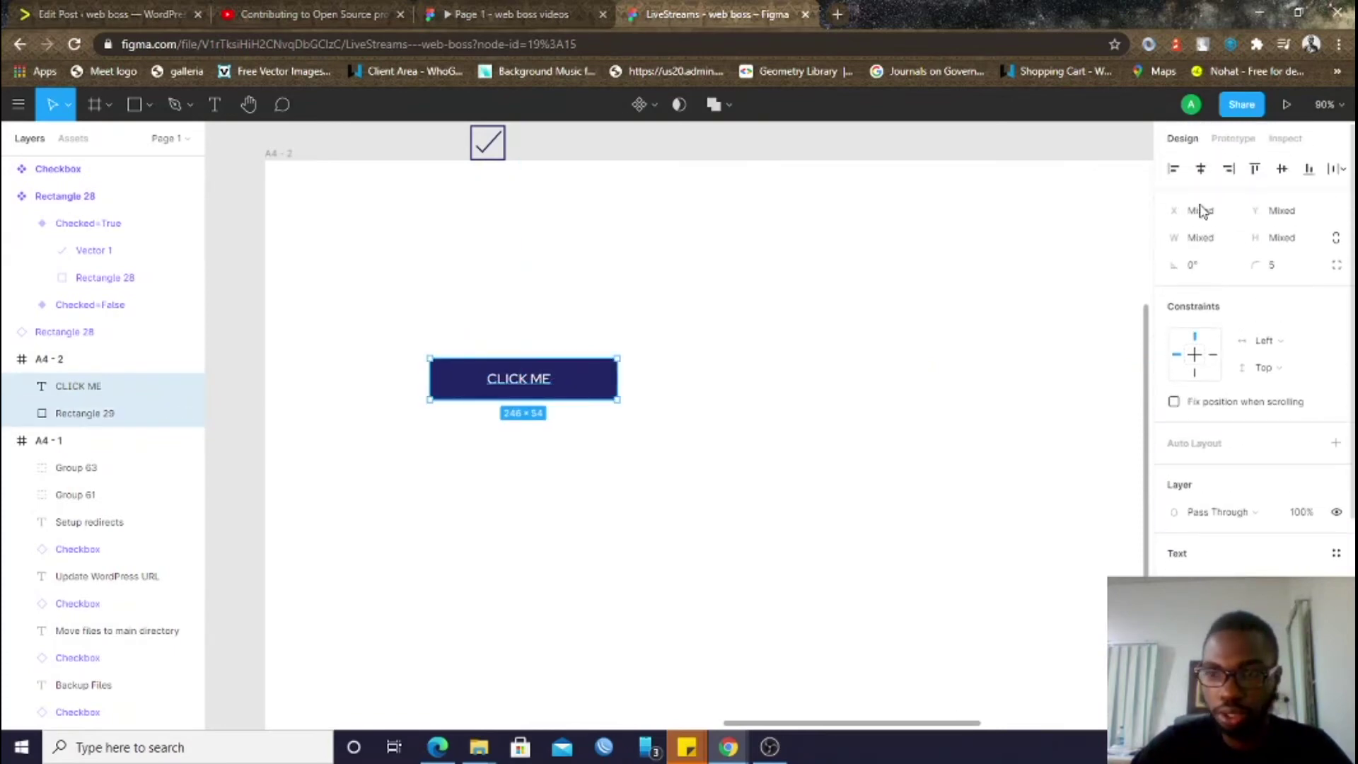
# Centre the CLICK ME text horizontally on the navy rectangle and reselect both layers
pyautogui.click(1200, 168)
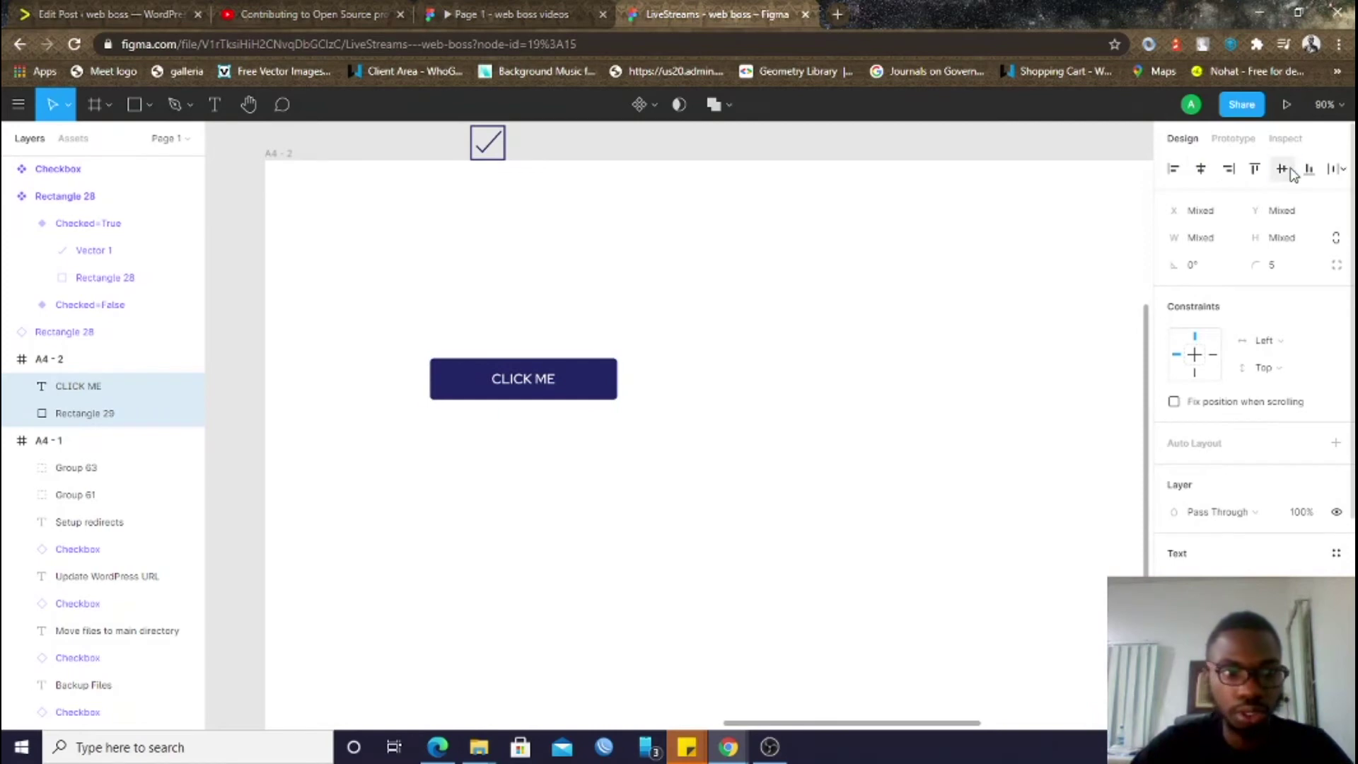
pyautogui.click(789, 295)
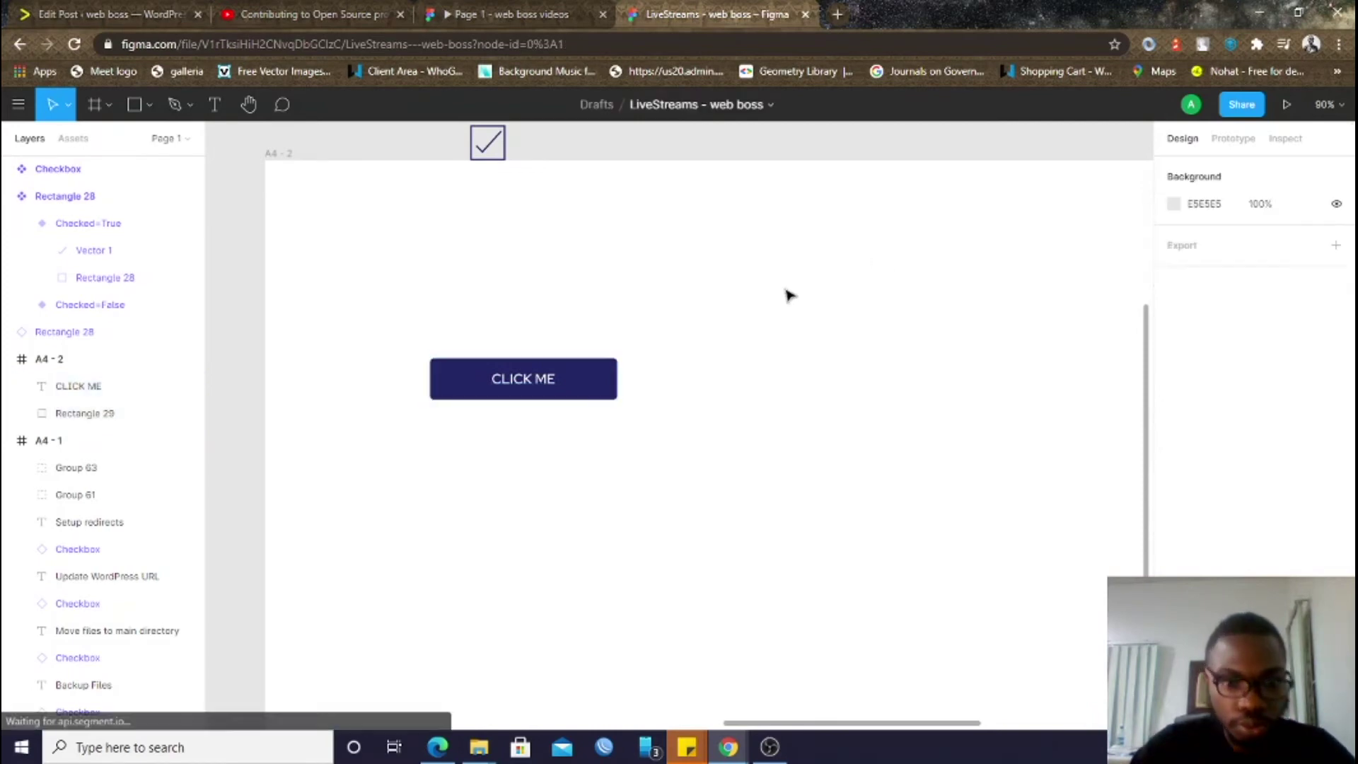
pyautogui.click(509, 386)
pyautogui.keyDown('shift'); pyautogui.click(442, 380); pyautogui.keyUp('shift')
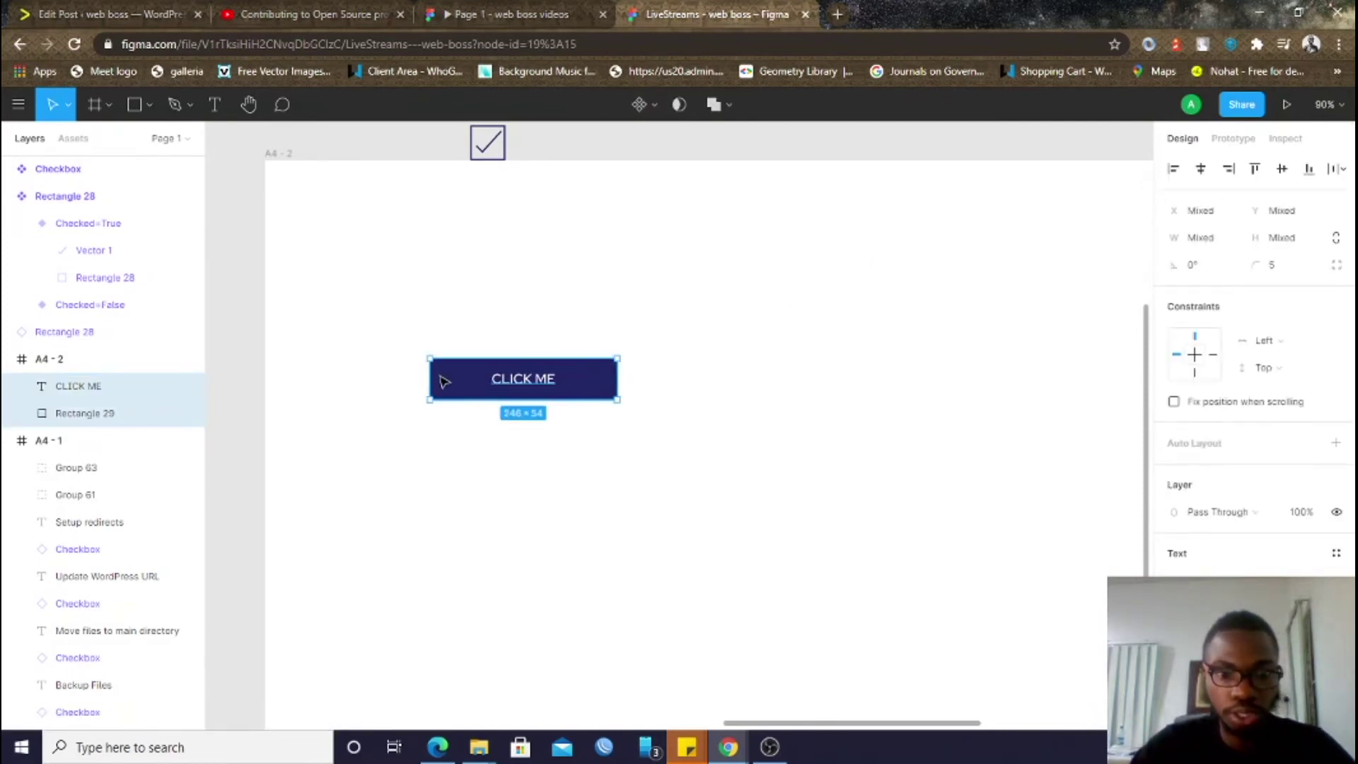
# Turn the CLICK ME button into a reusable component
pyautogui.click(638, 106)
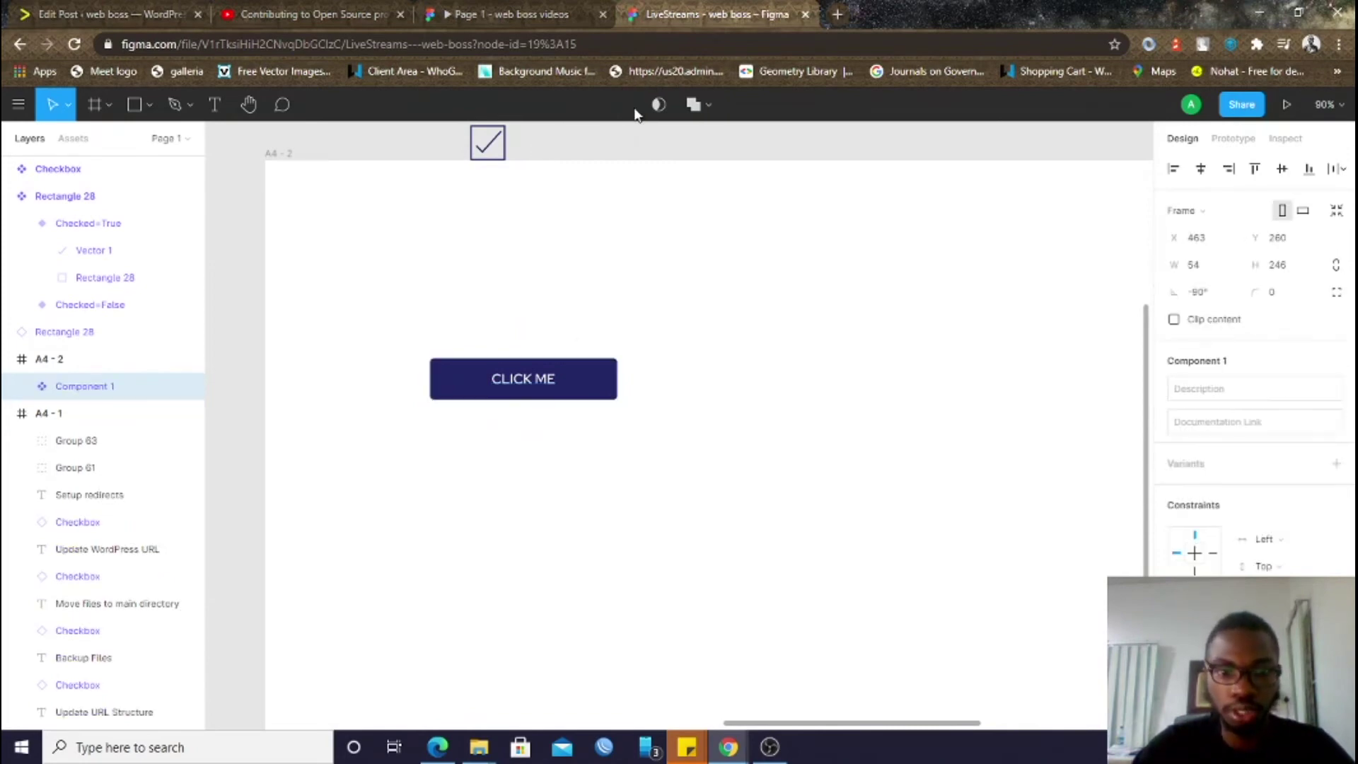
pyautogui.click(658, 361)
pyautogui.click(575, 380)
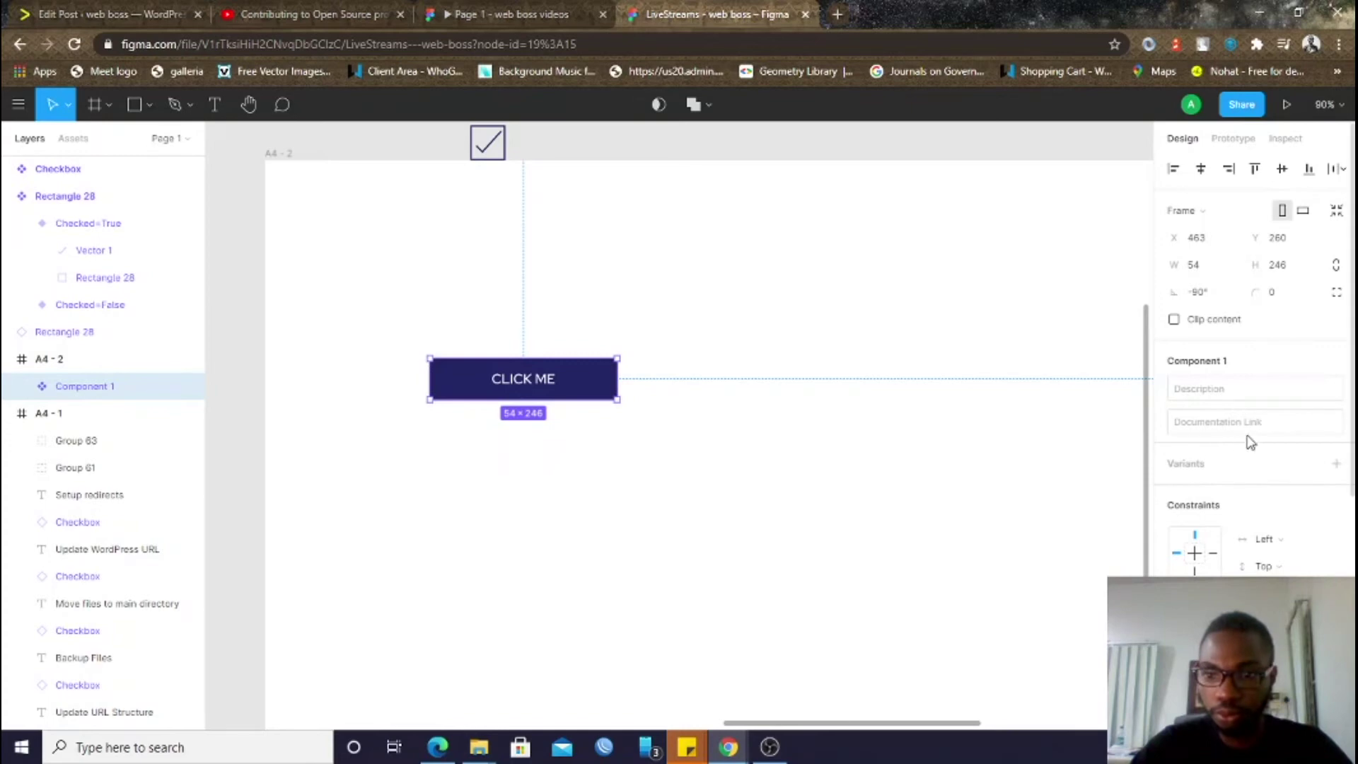
# Add a Variant2 to the button, widen the set, and stack Variant2 below Default
pyautogui.click(1339, 465)
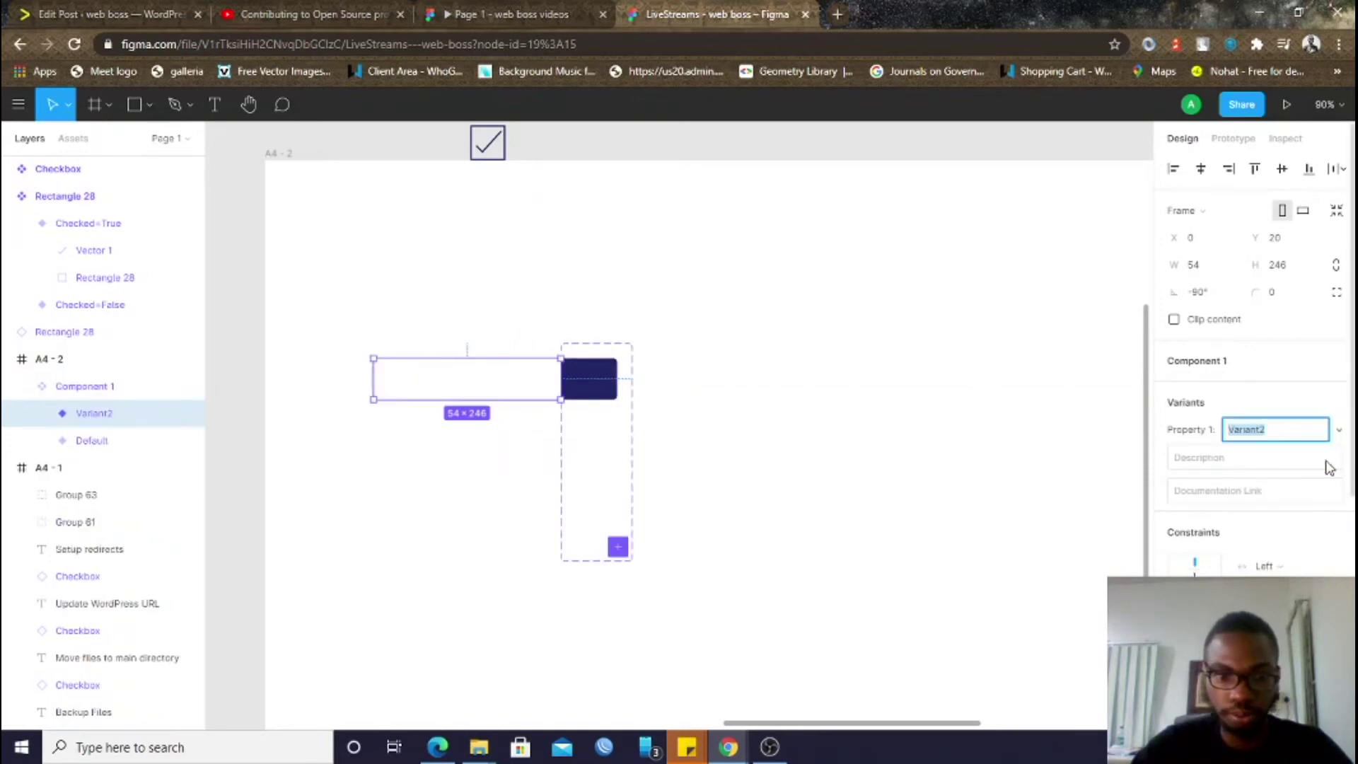
pyautogui.click(563, 425)
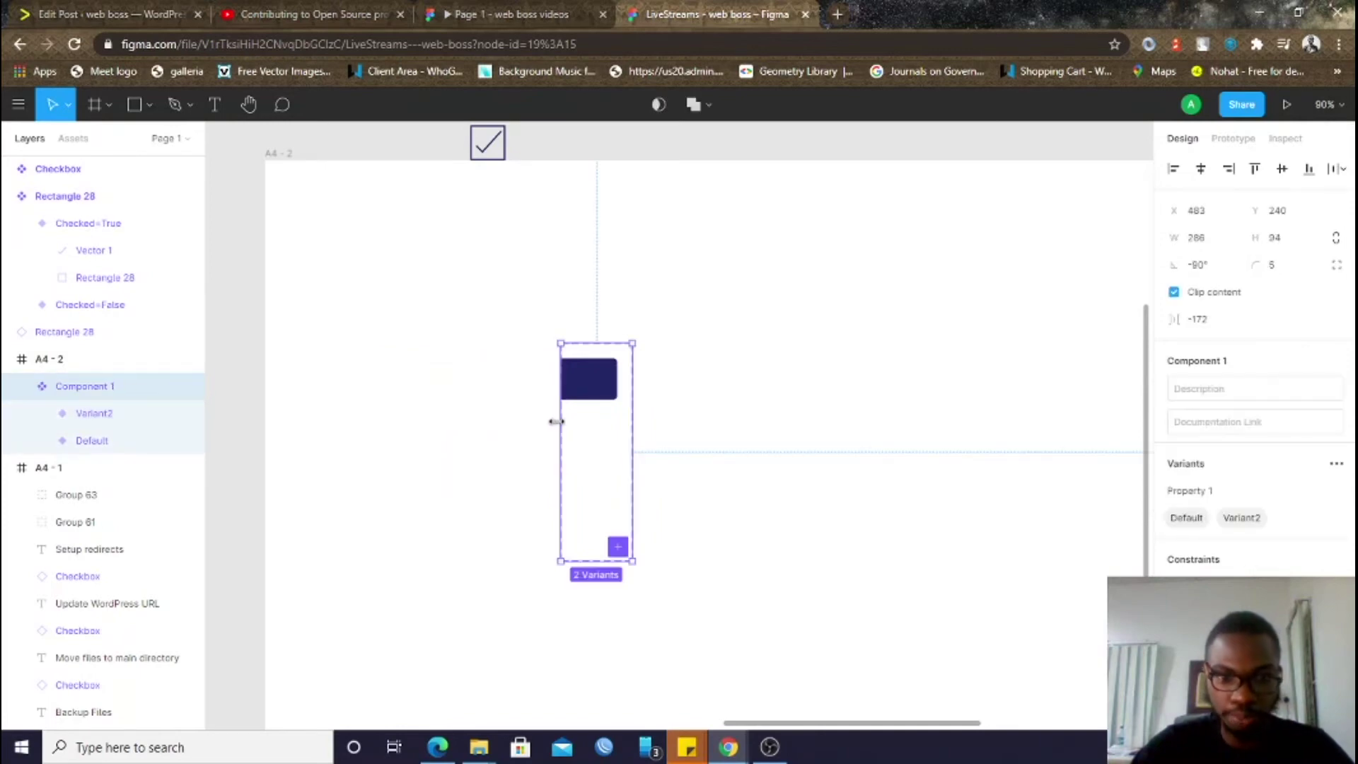
pyautogui.moveTo(556, 421); pyautogui.dragTo(269, 417)
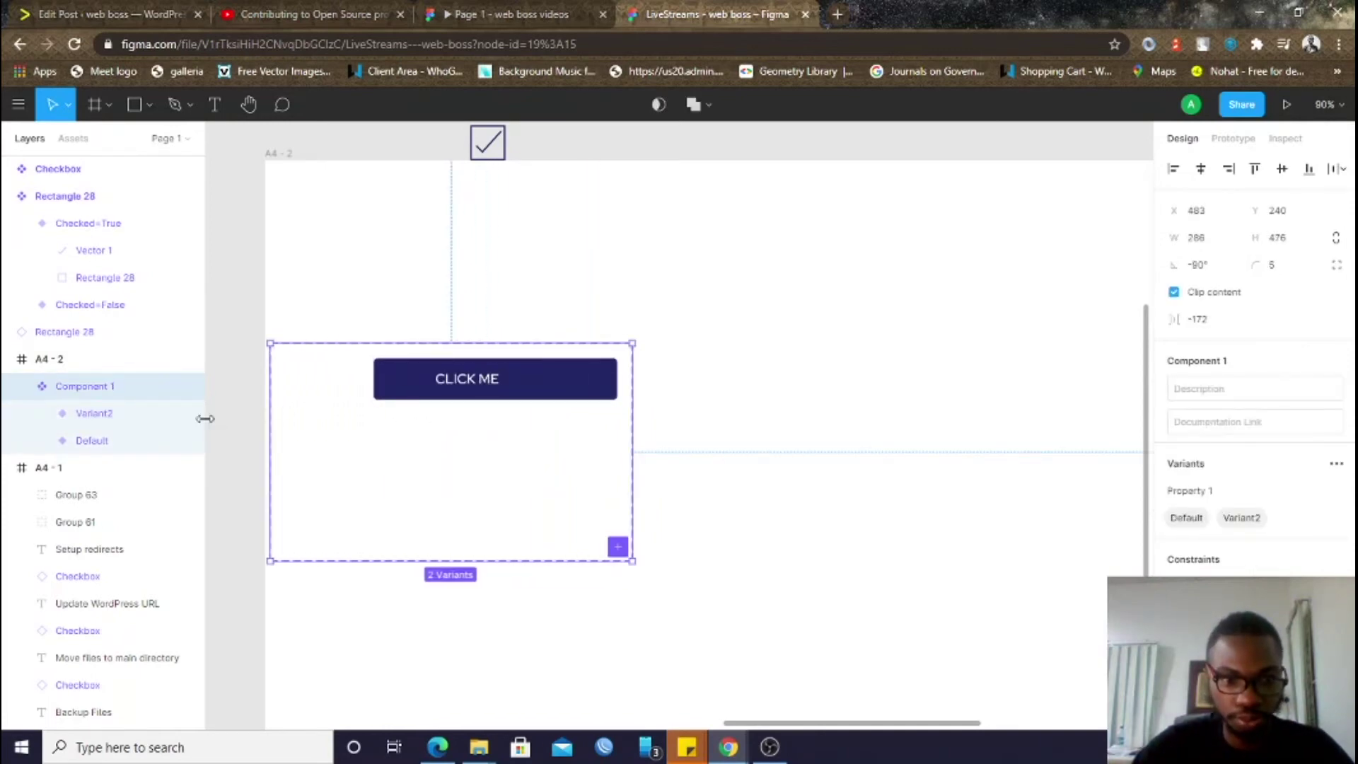
pyautogui.click(92, 414)
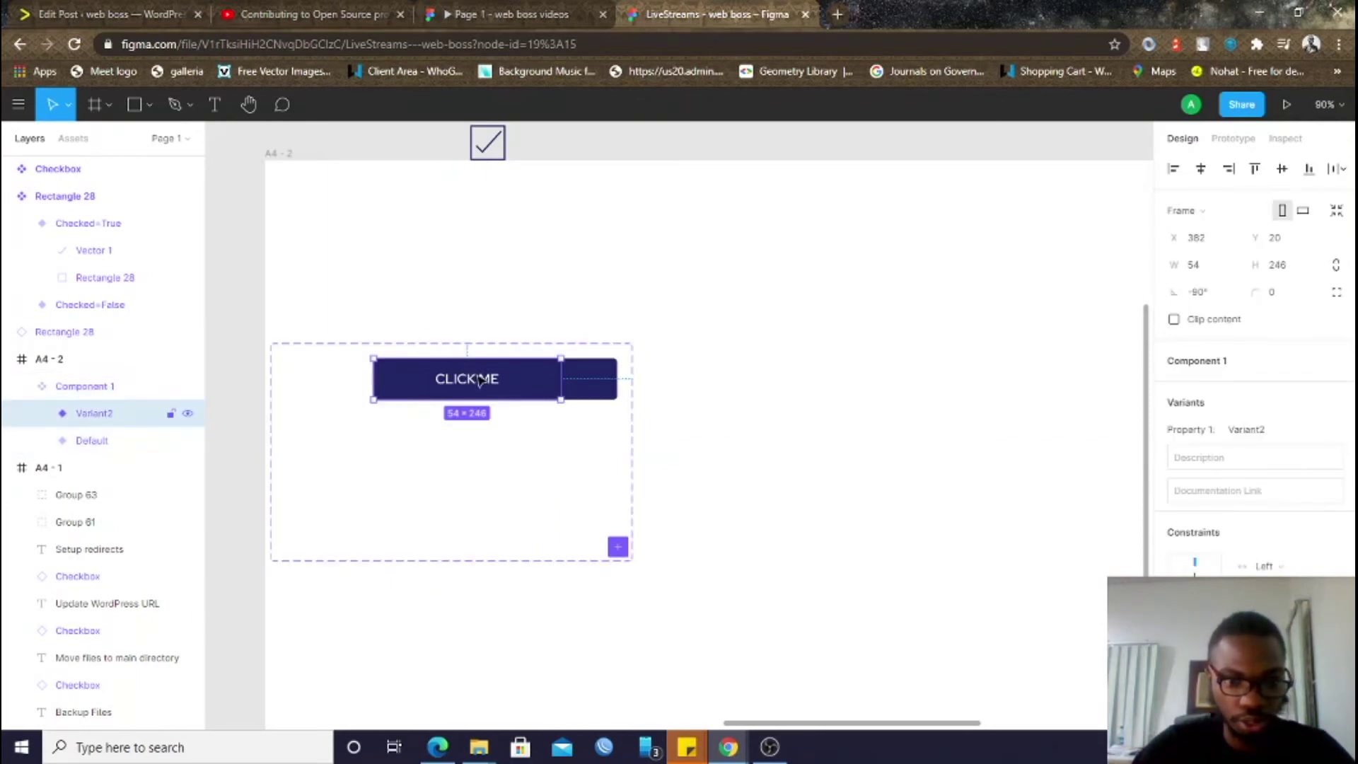
pyautogui.moveTo(485, 379); pyautogui.dragTo(533, 433)
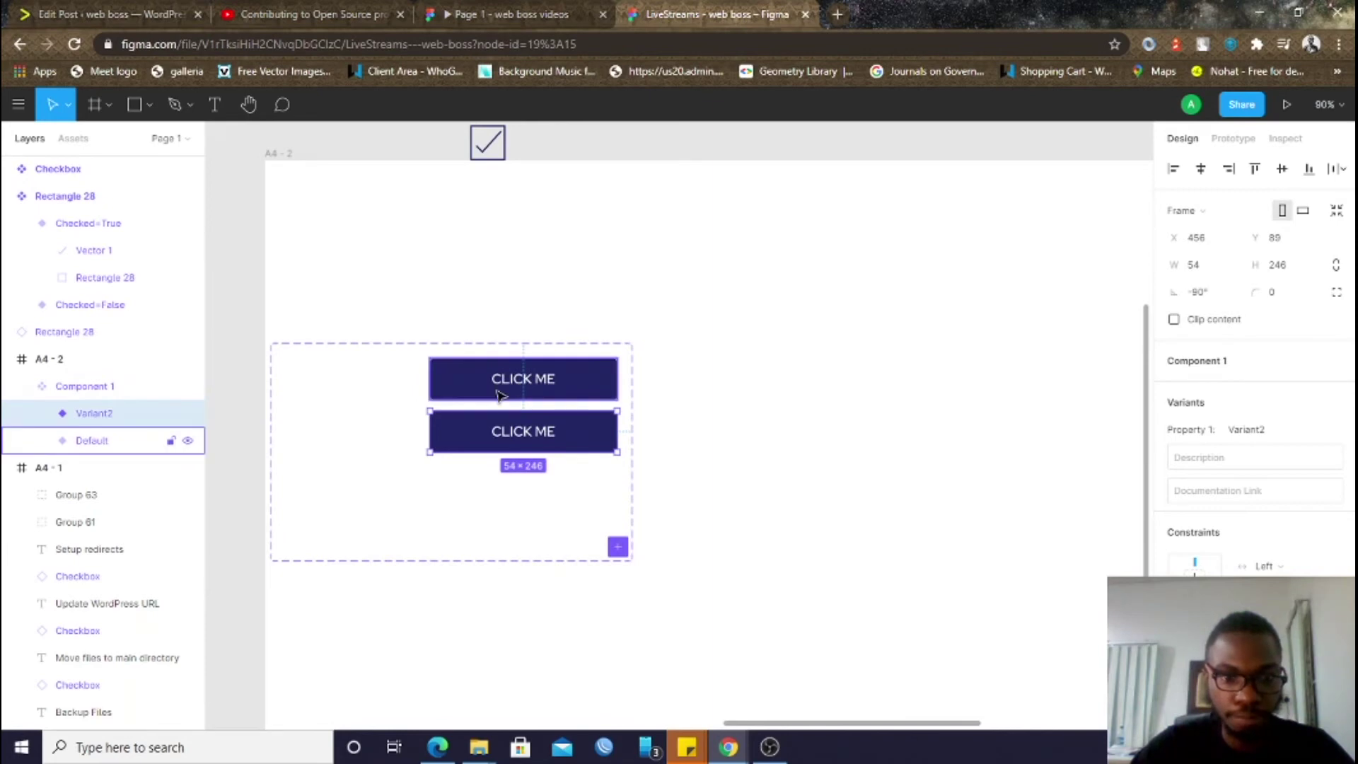
pyautogui.scroll(-1, 499, 395)
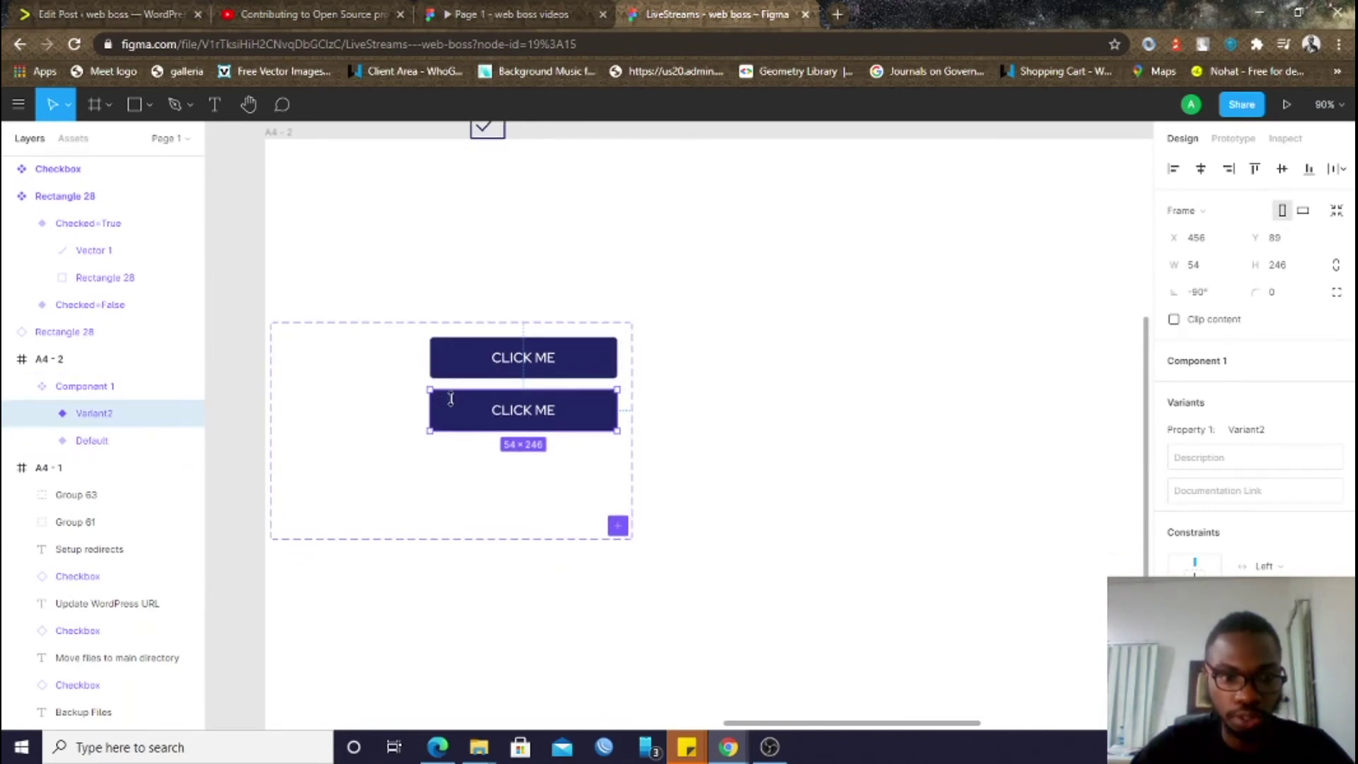
# Colour the second variant's CLICK ME text with the button's navy
pyautogui.doubleClick(514, 416)
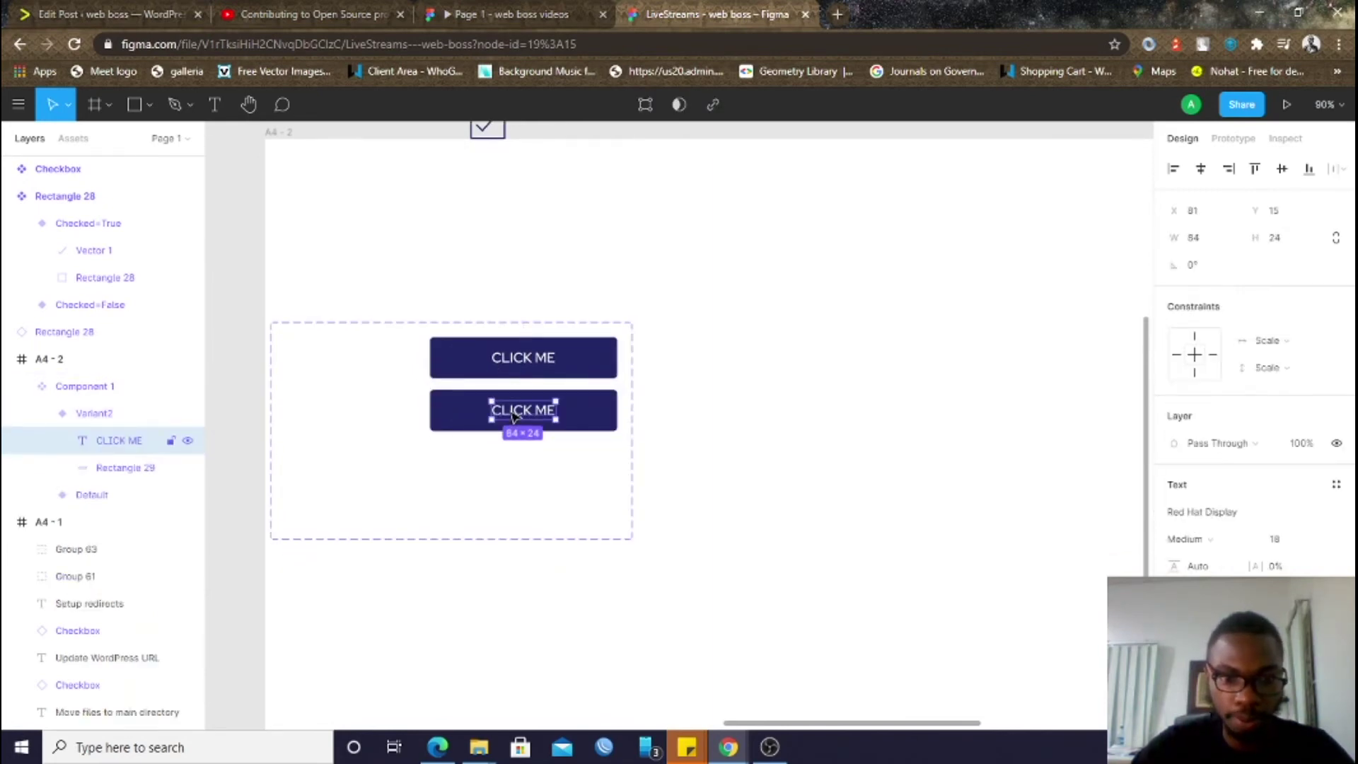
pyautogui.press('i')
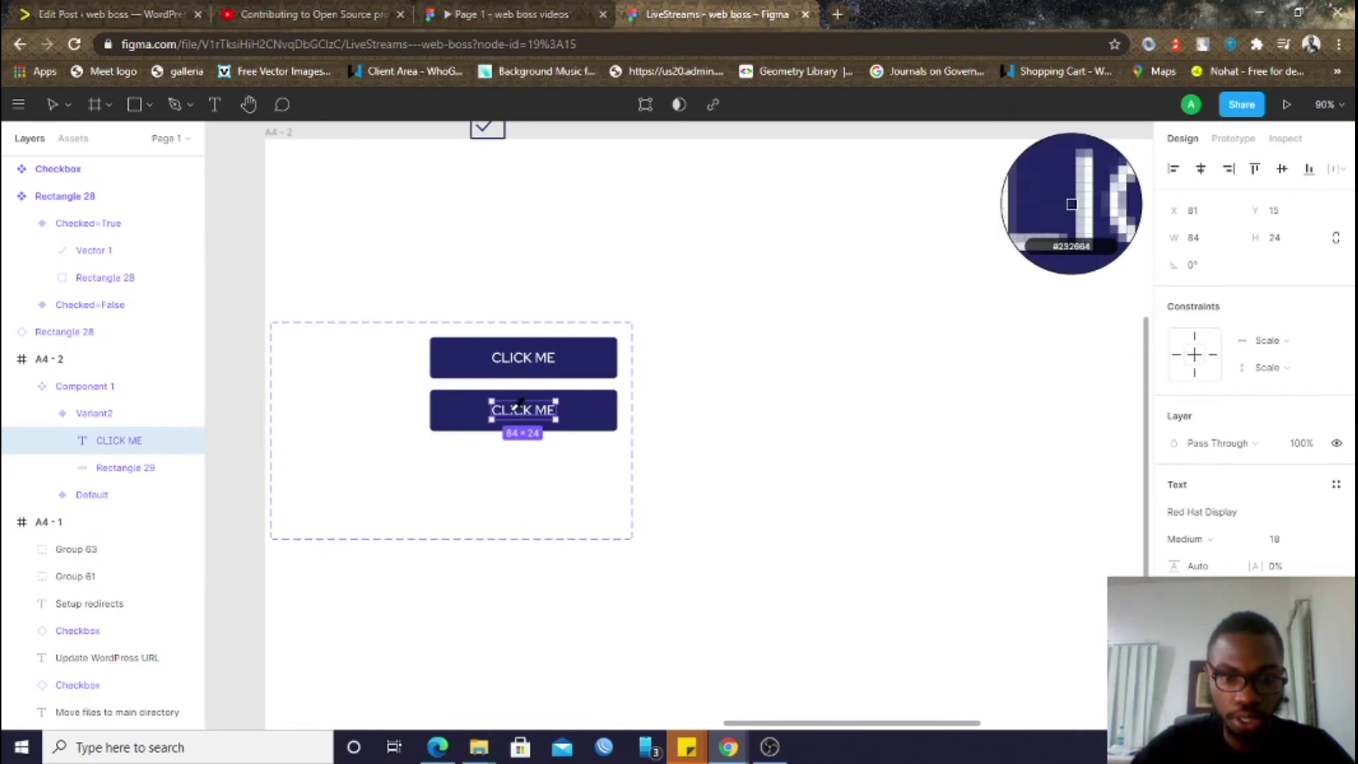
pyautogui.click(601, 409)
# Remove the second button's fill and give it a navy 232664 border
pyautogui.click(436, 422)
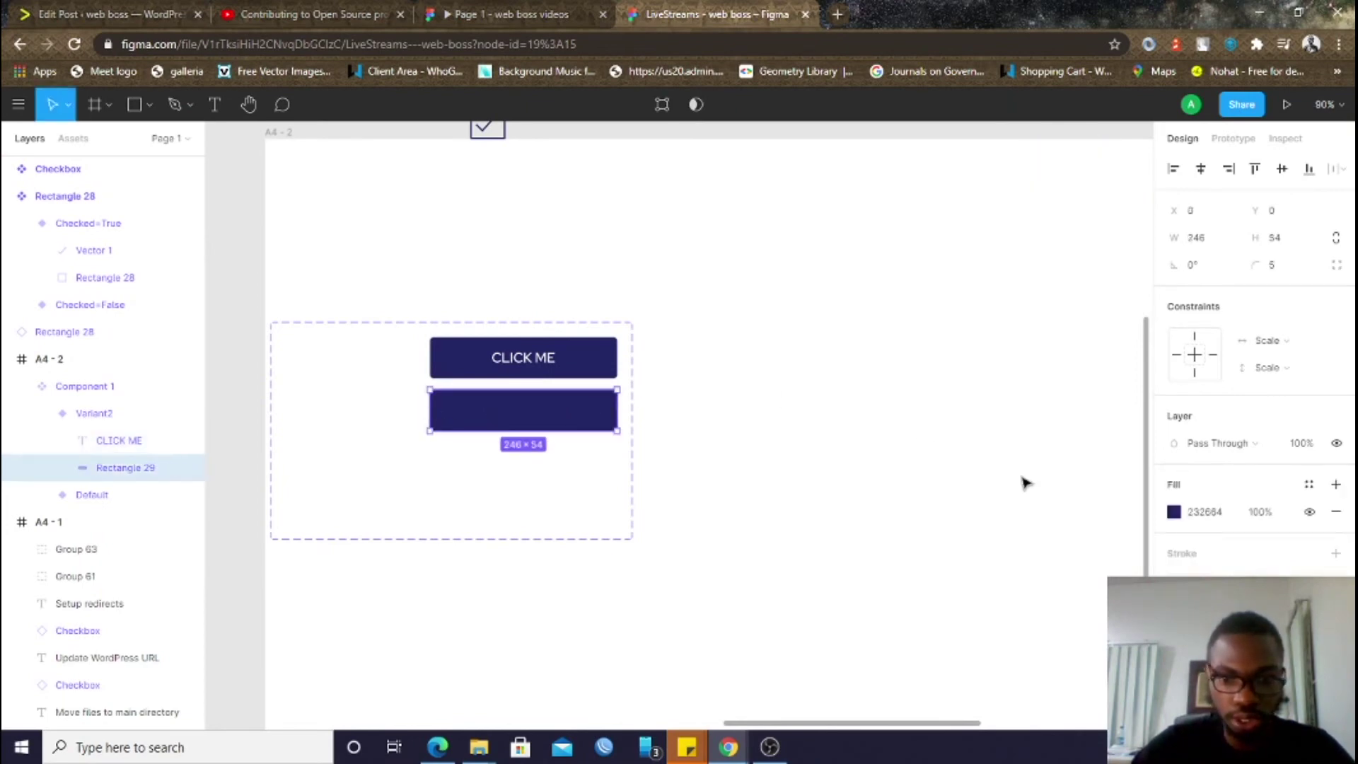
pyautogui.click(1335, 512)
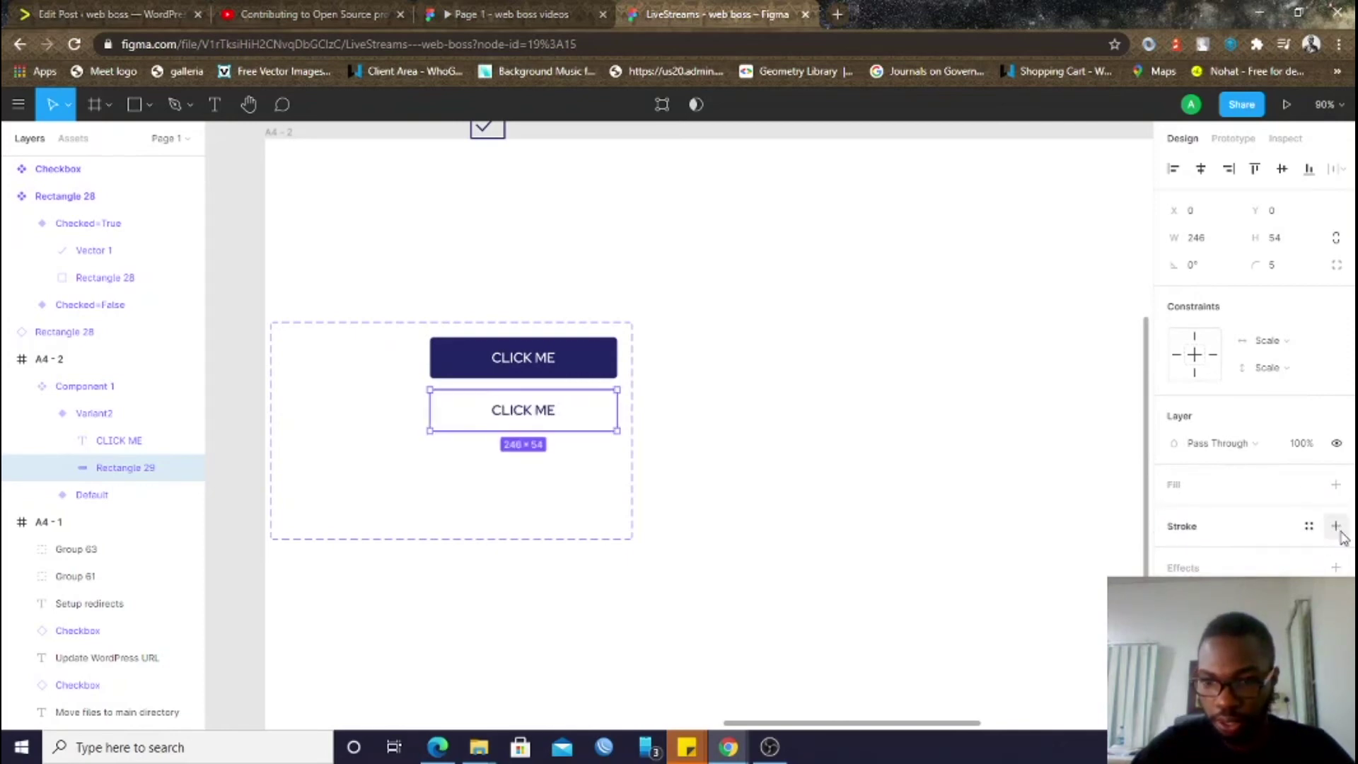
pyautogui.click(1337, 527)
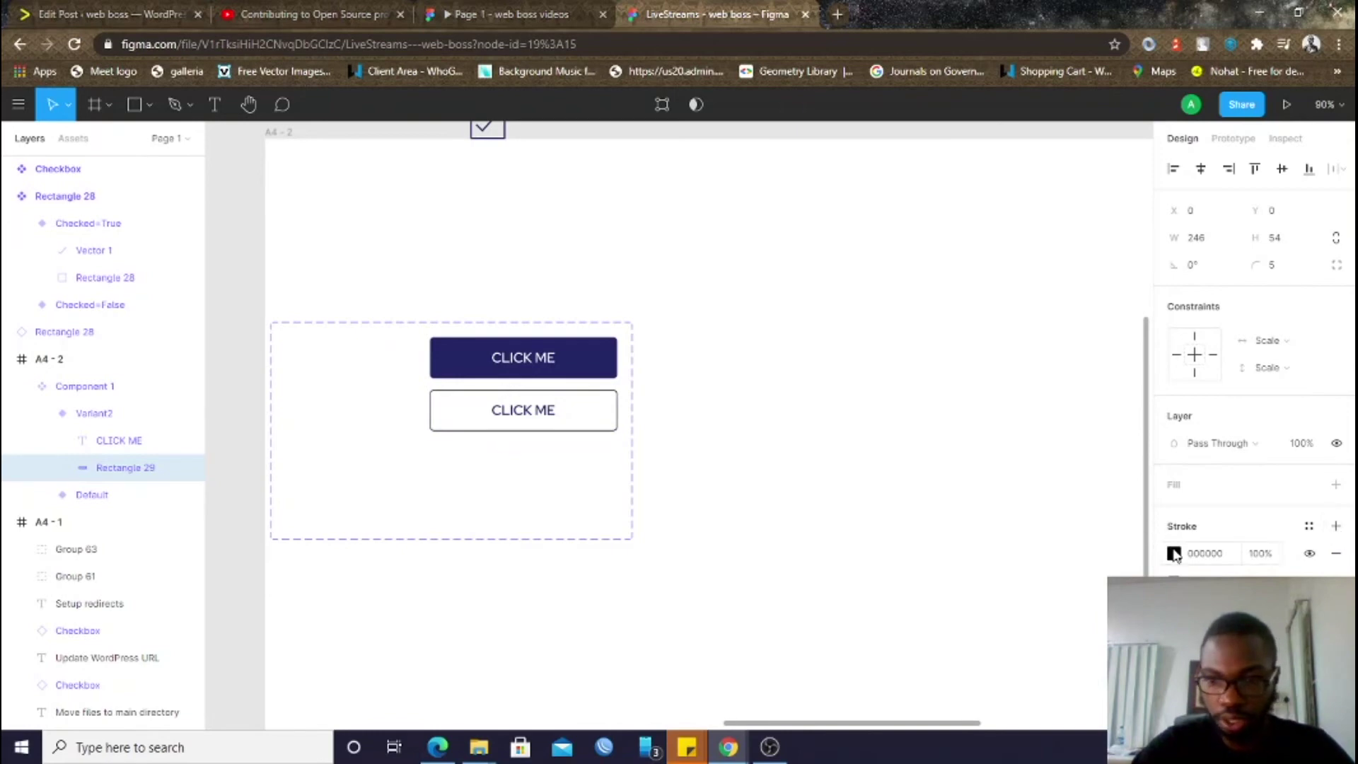
pyautogui.click(1174, 554)
pyautogui.click(1015, 648)
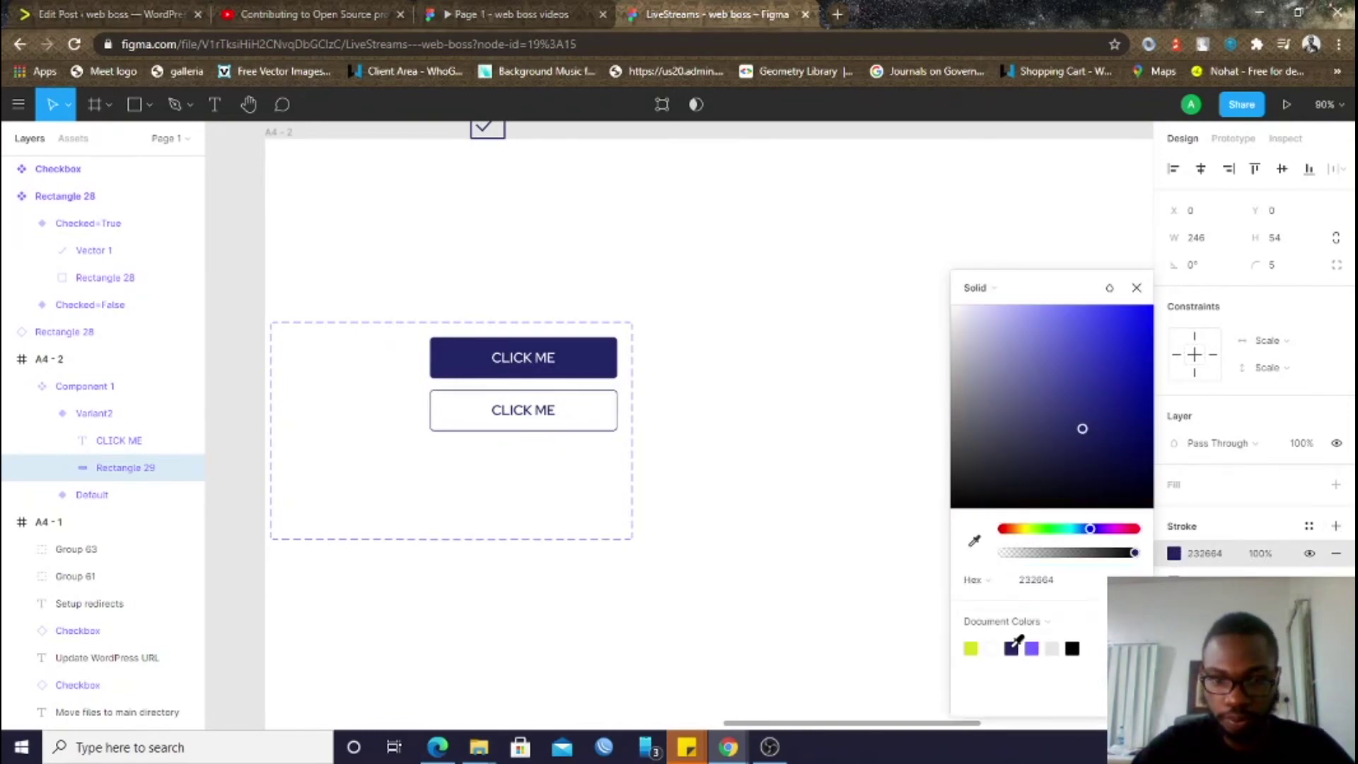
pyautogui.click(724, 566)
pyautogui.click(499, 411)
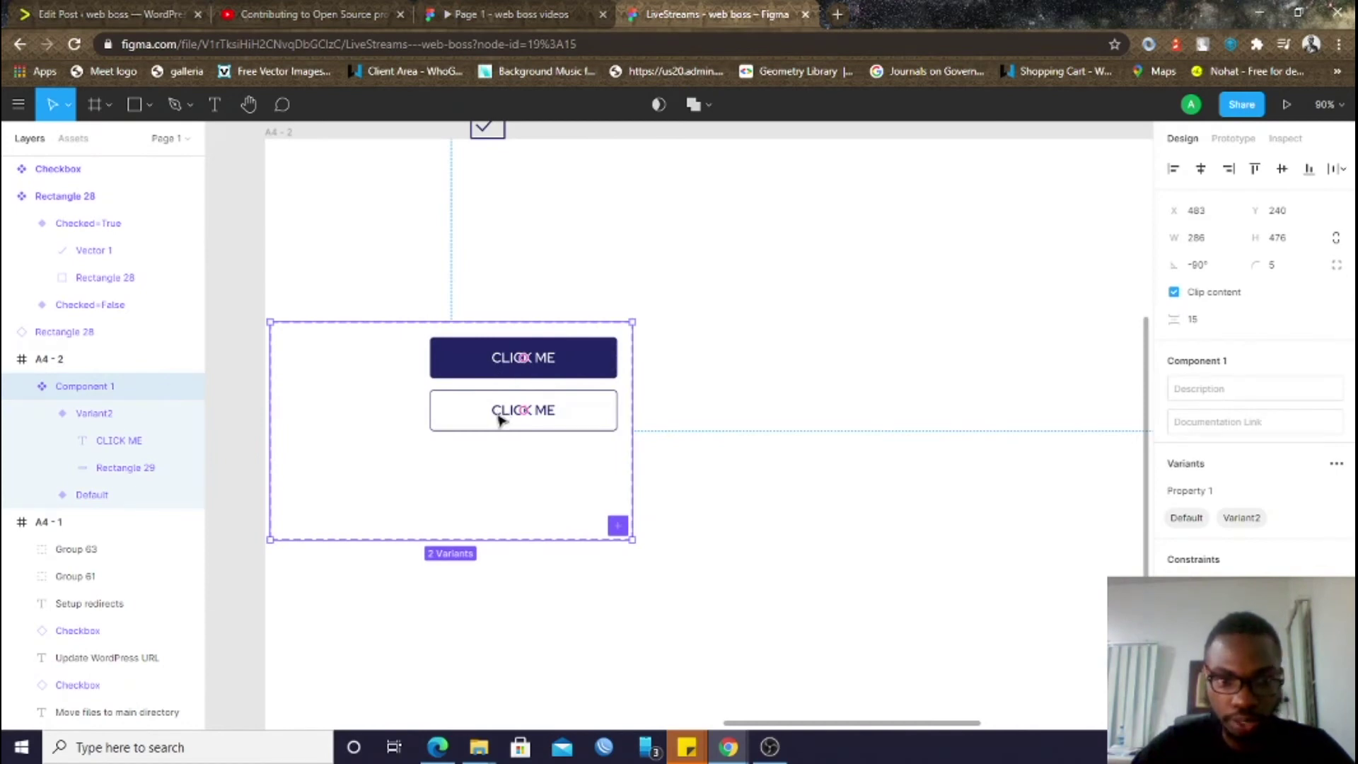
pyautogui.click(500, 420)
# Duplicate the outlined button as Variant3, remove its border, and show the local components
pyautogui.moveTo(499, 419); pyautogui.dragTo(504, 470)
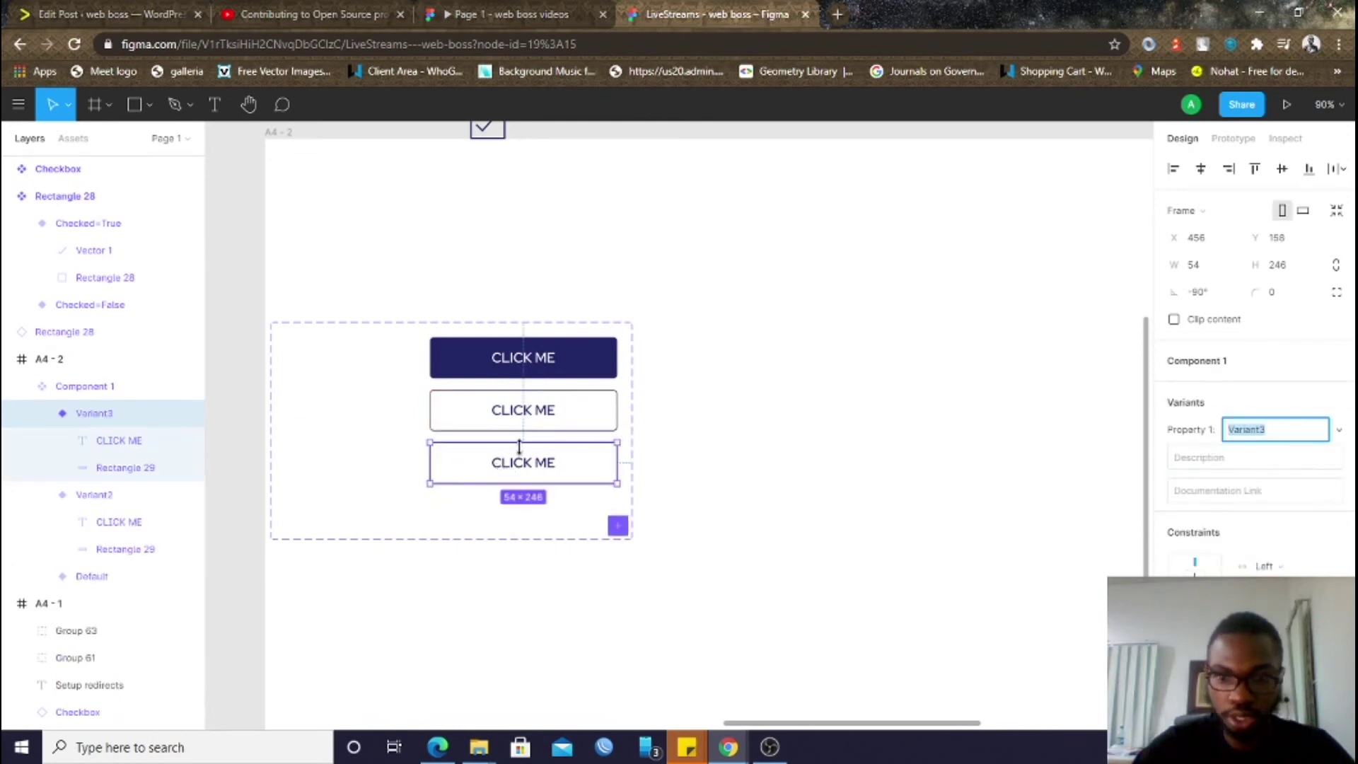
pyautogui.click(449, 473)
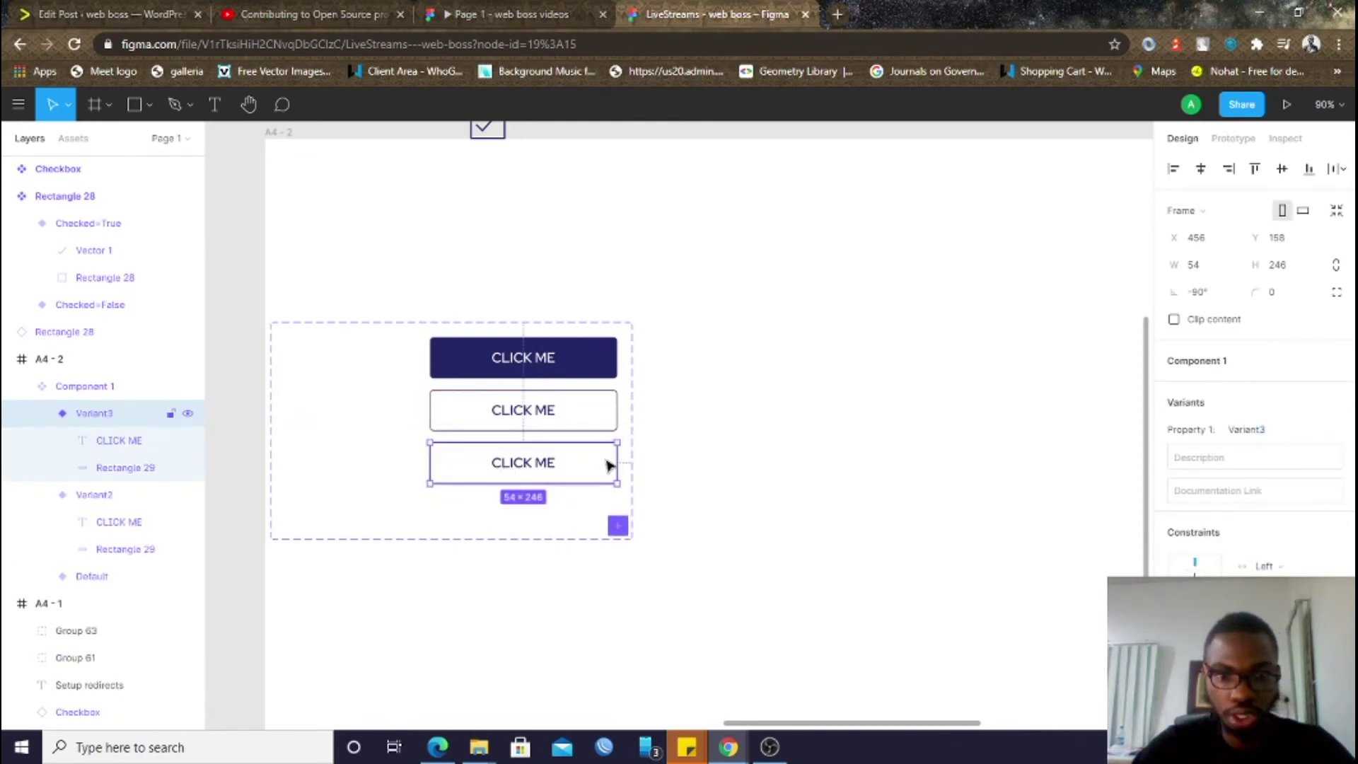
pyautogui.click(154, 469)
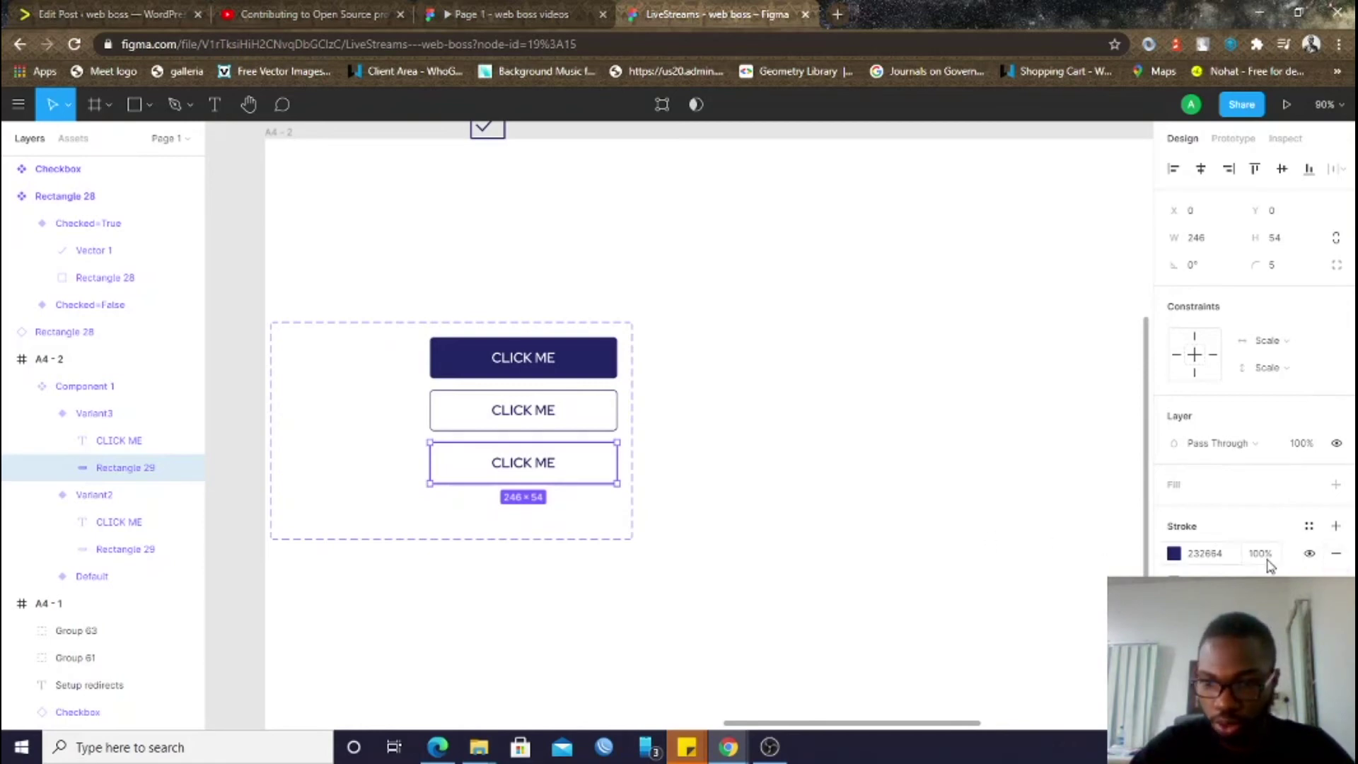
pyautogui.click(1336, 554)
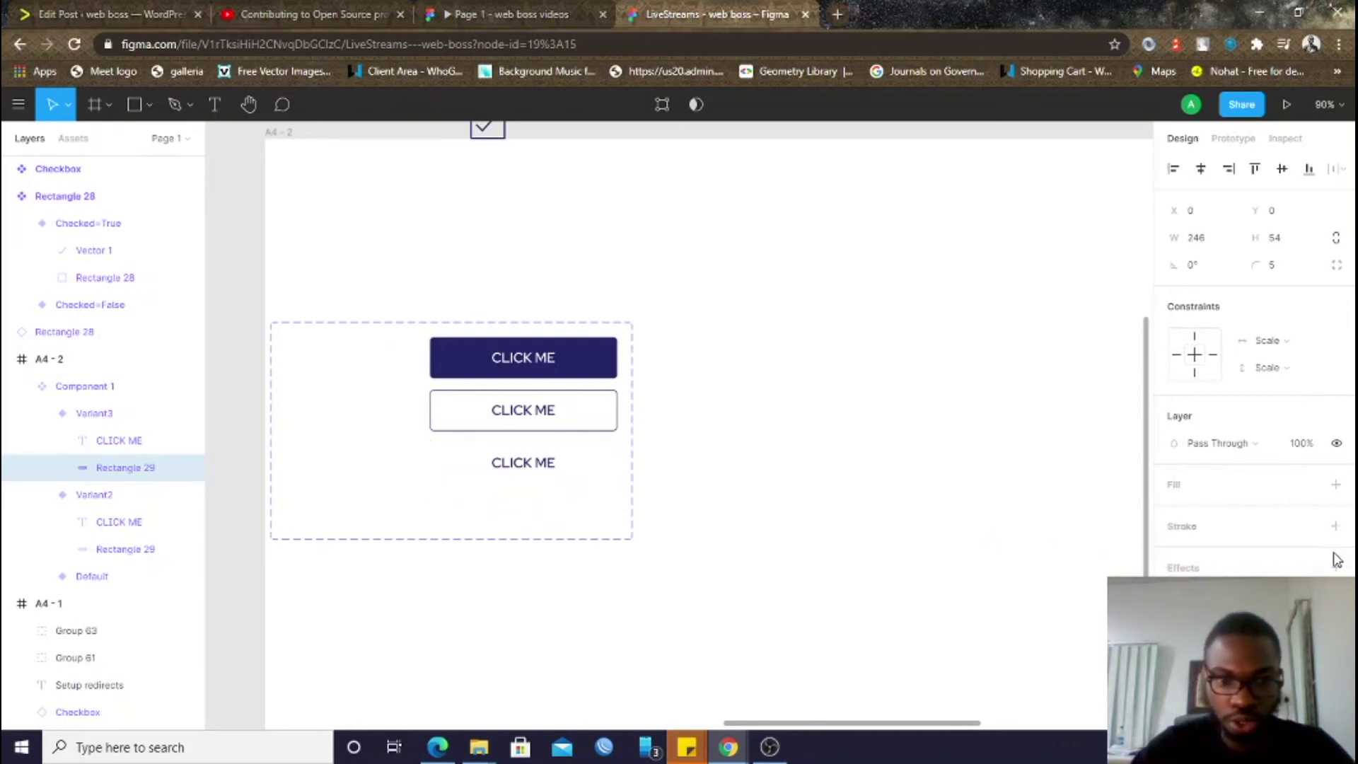
pyautogui.click(872, 578)
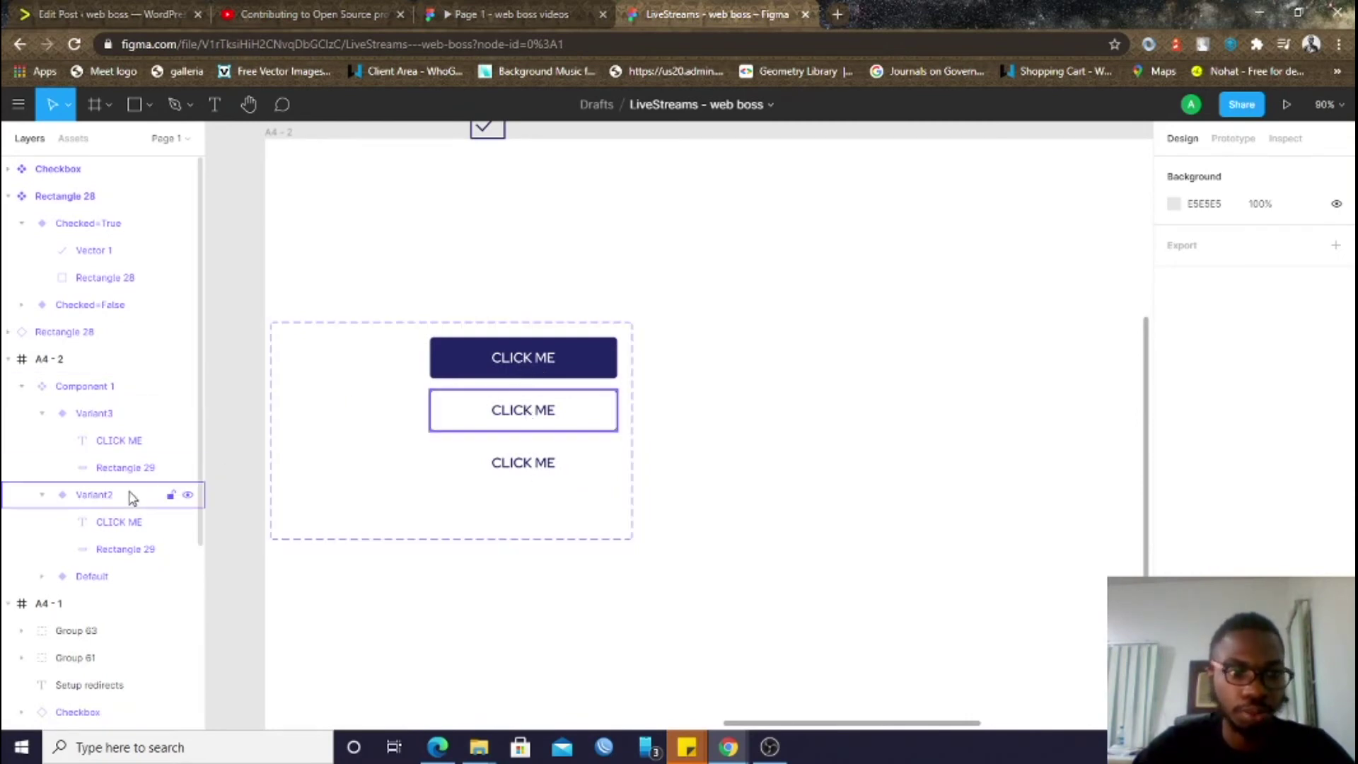
pyautogui.click(526, 383)
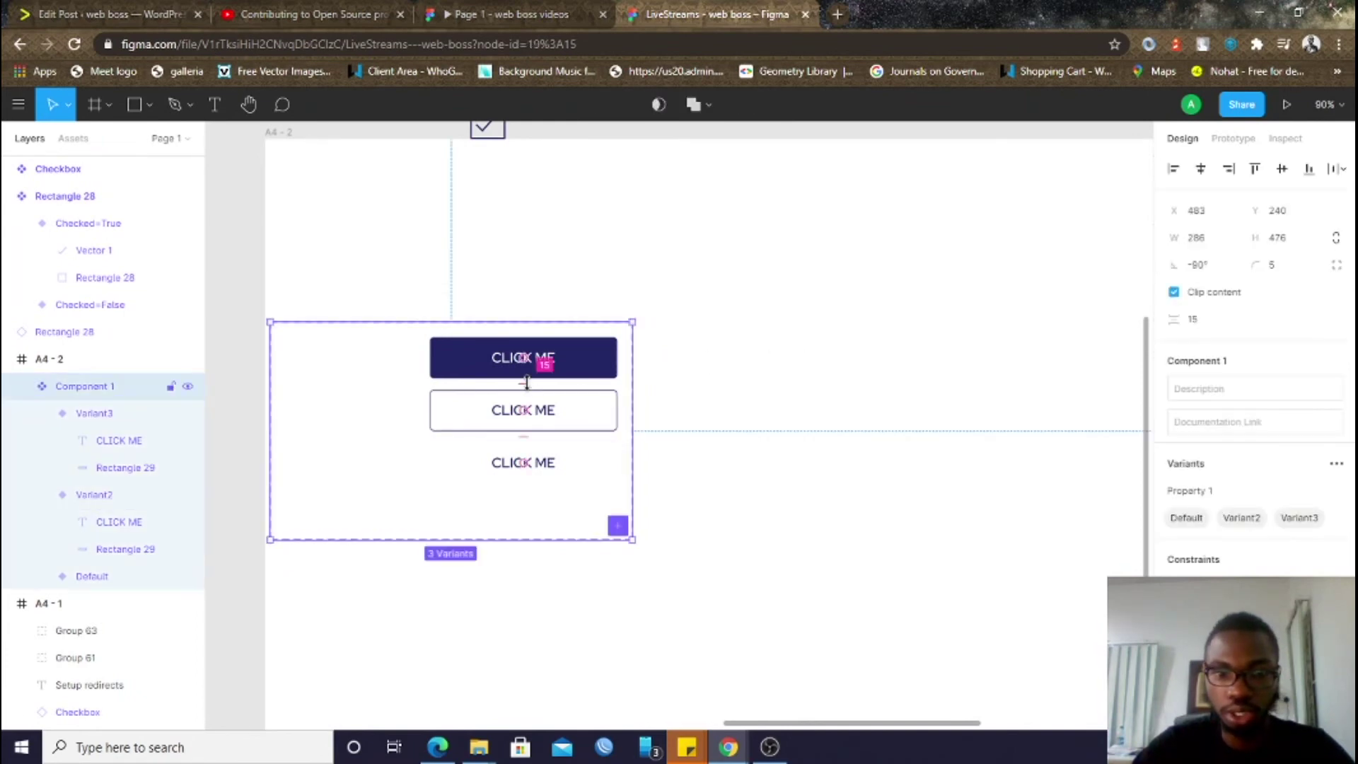
pyautogui.click(73, 139)
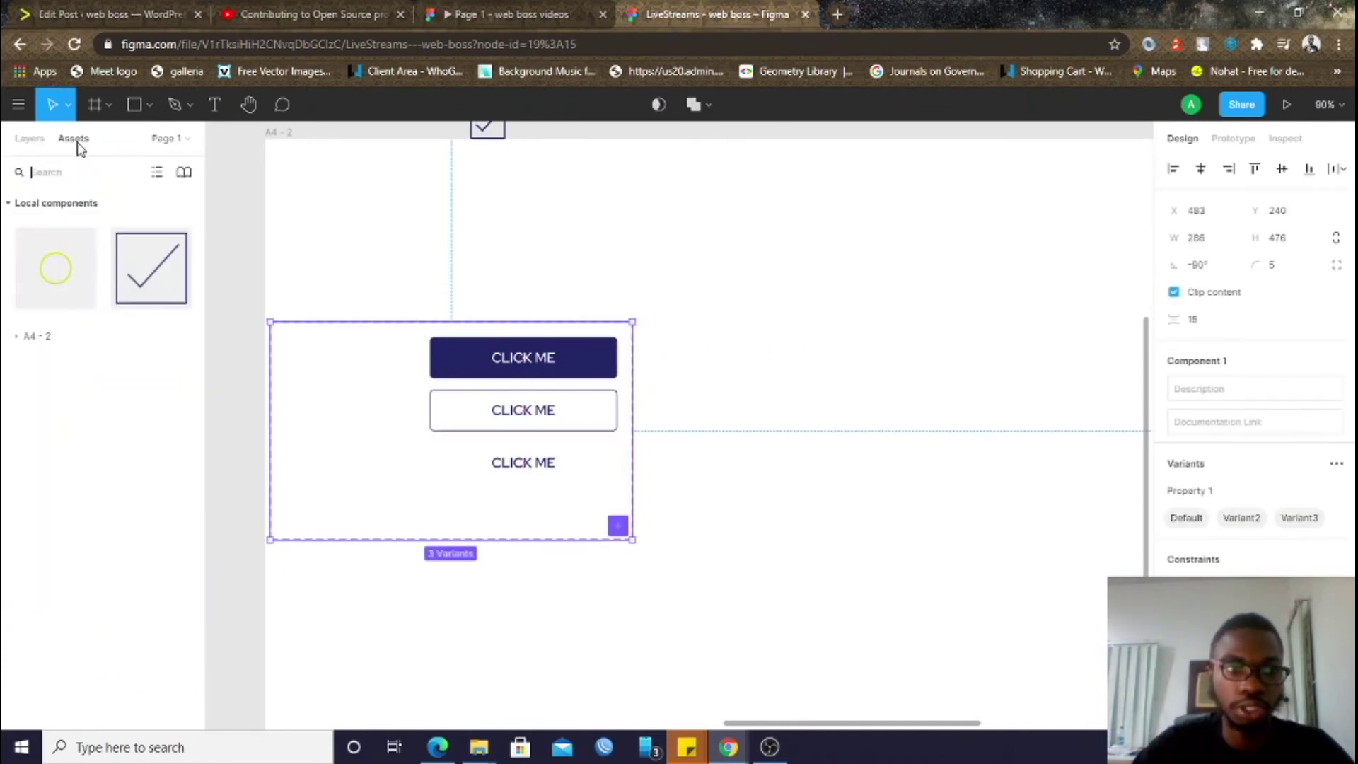
# Place a Component 1 instance from Assets on the canvas beside the frame
pyautogui.click(704, 382)
pyautogui.click(15, 336)
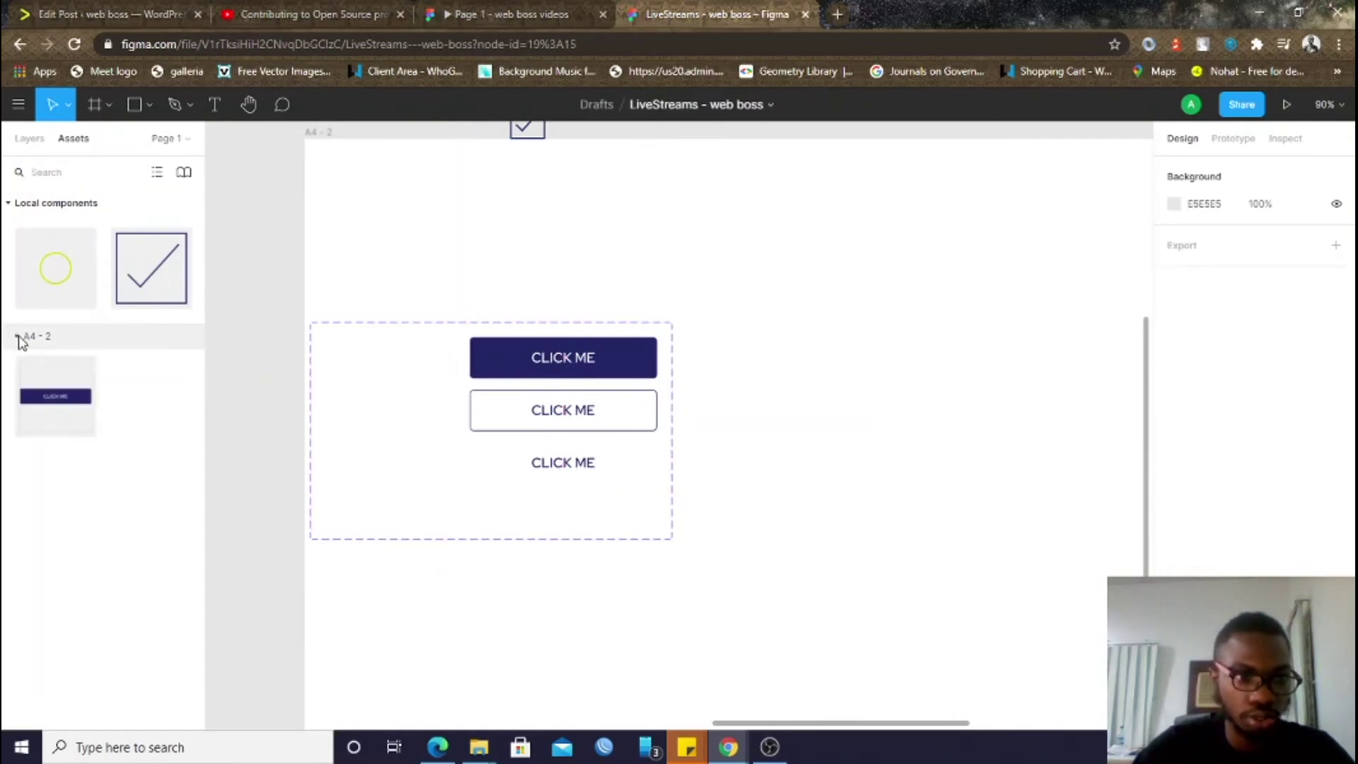
pyautogui.moveTo(58, 393); pyautogui.dragTo(972, 296)
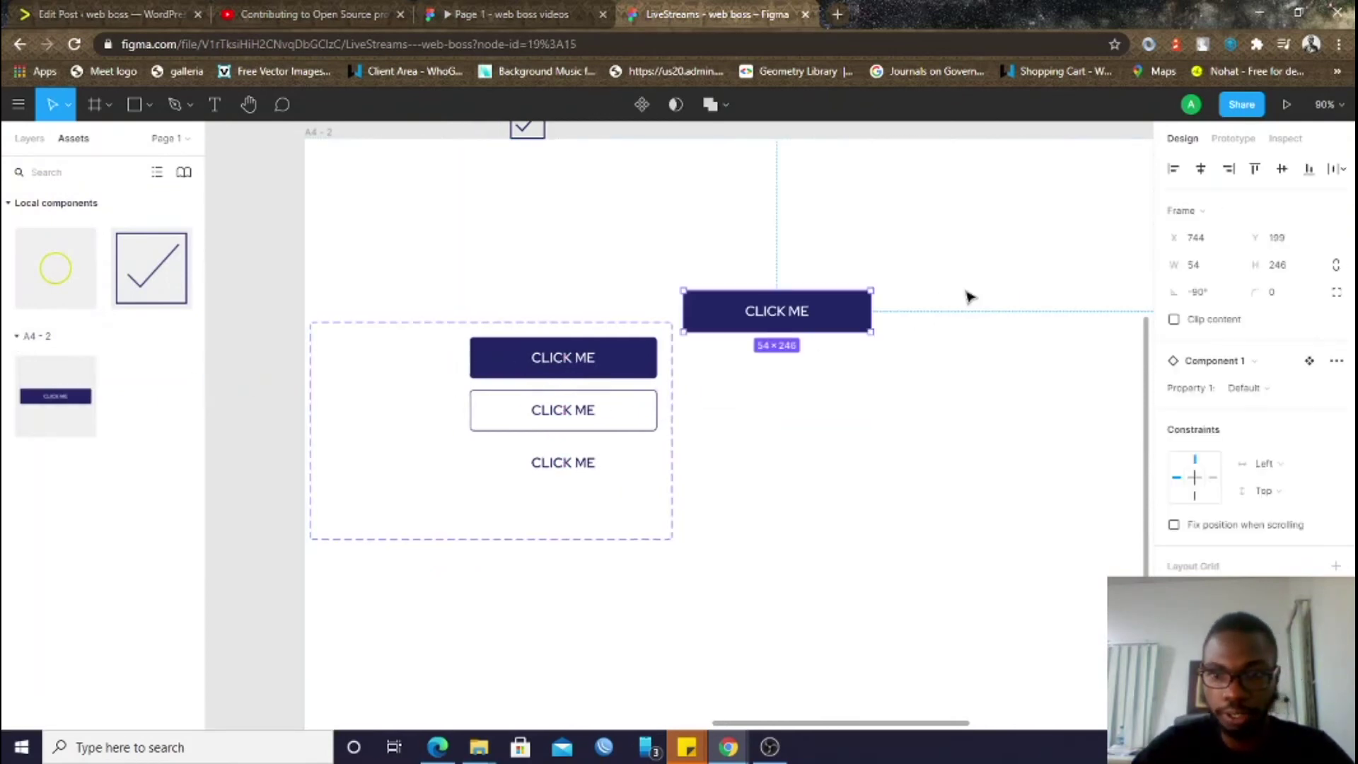
pyautogui.hscroll(3, 1001, 424)
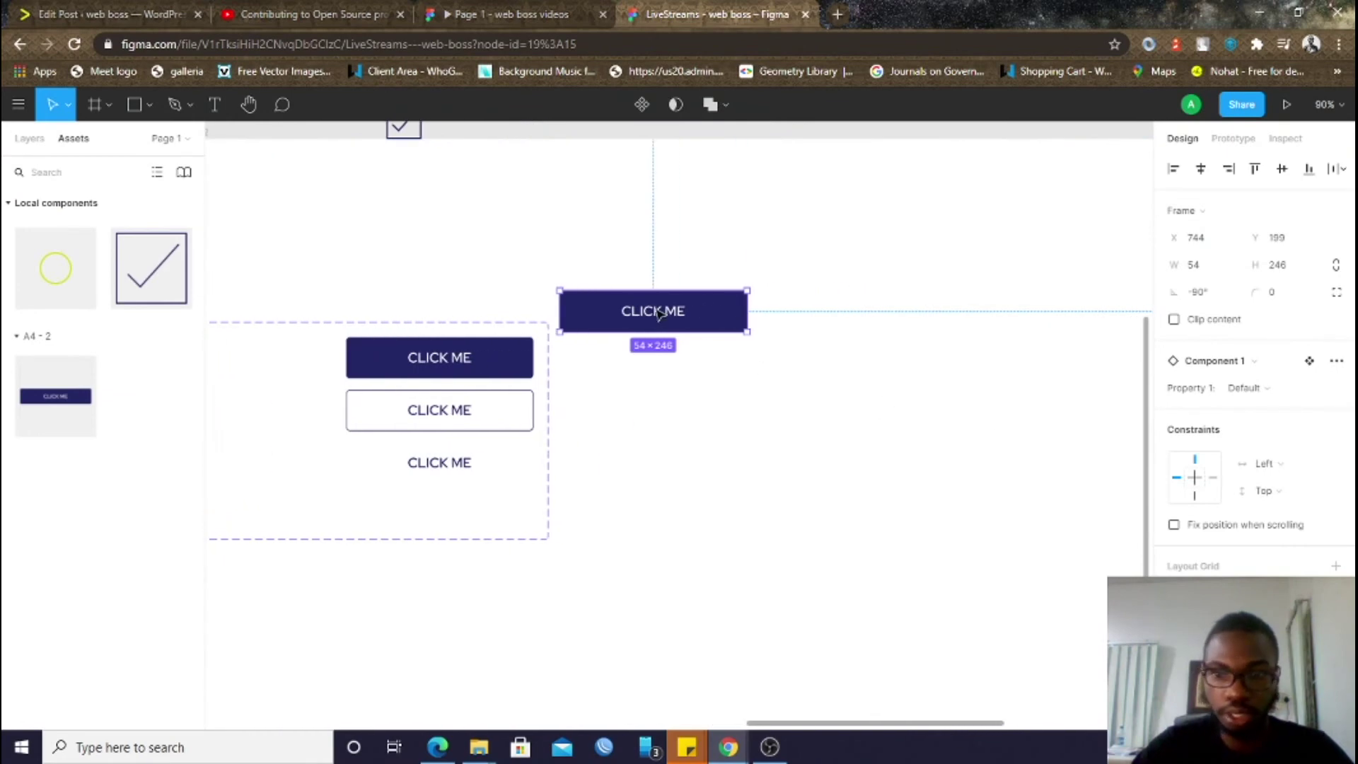
pyautogui.moveTo(658, 315); pyautogui.dragTo(777, 320)
# Switch the instance's Property 1 to Variant3, showing plain navy CLICK ME text
pyautogui.click(1279, 386)
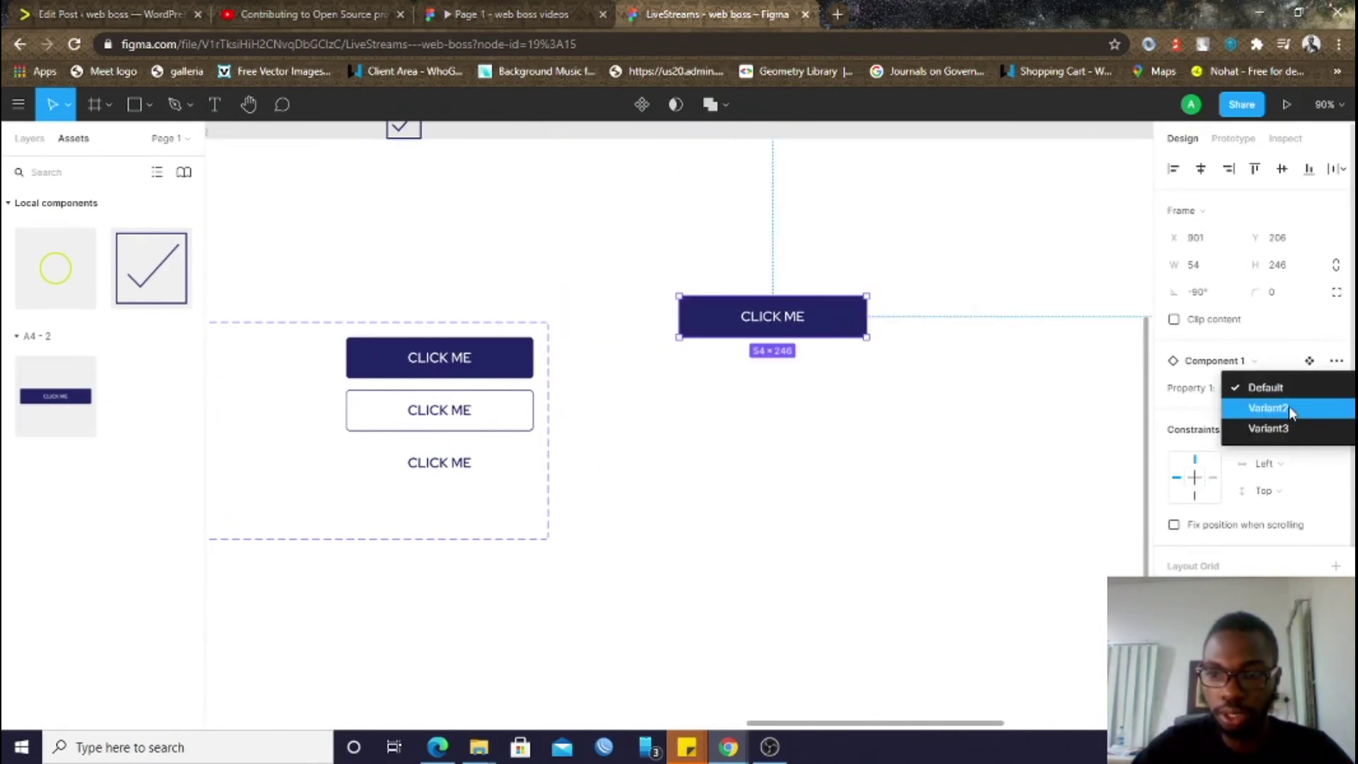
pyautogui.click(1289, 407)
pyautogui.click(1281, 389)
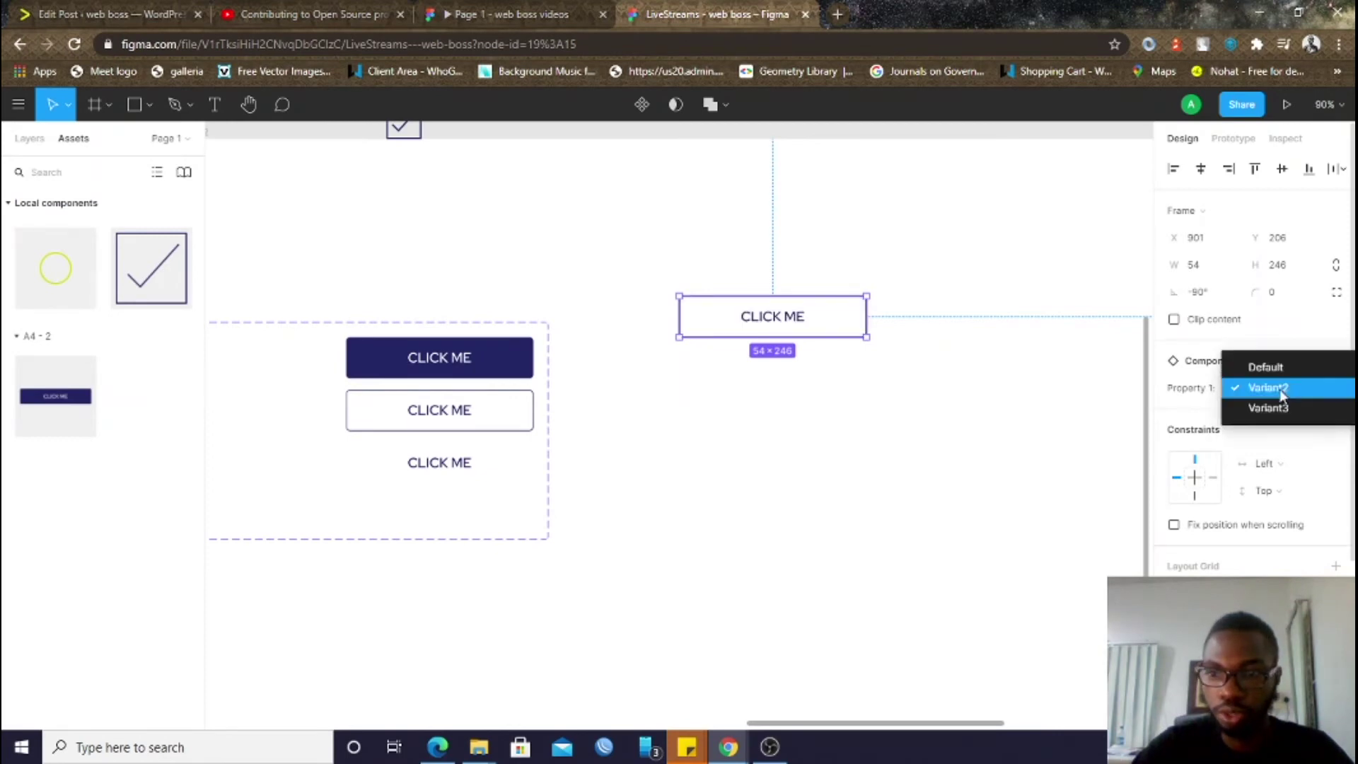
pyautogui.click(1283, 407)
pyautogui.click(970, 473)
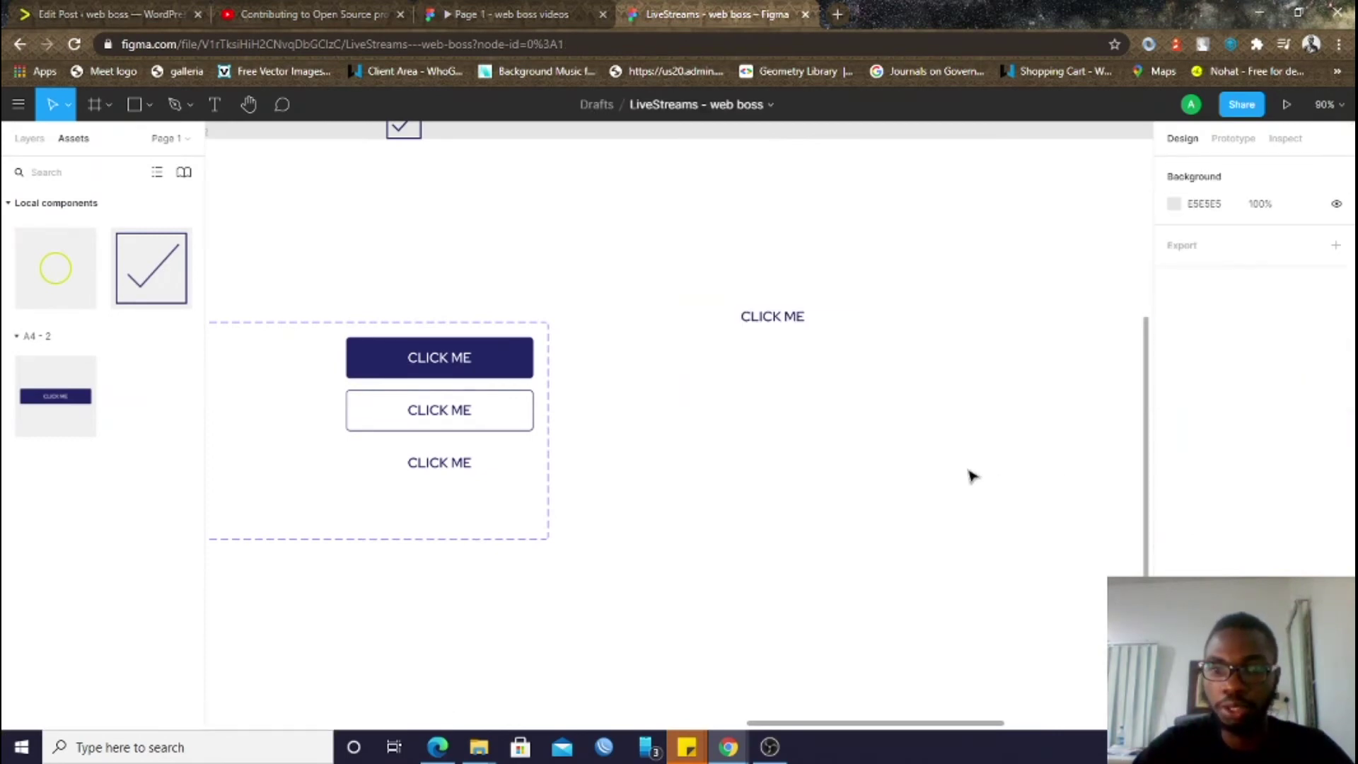
pyautogui.click(795, 317)
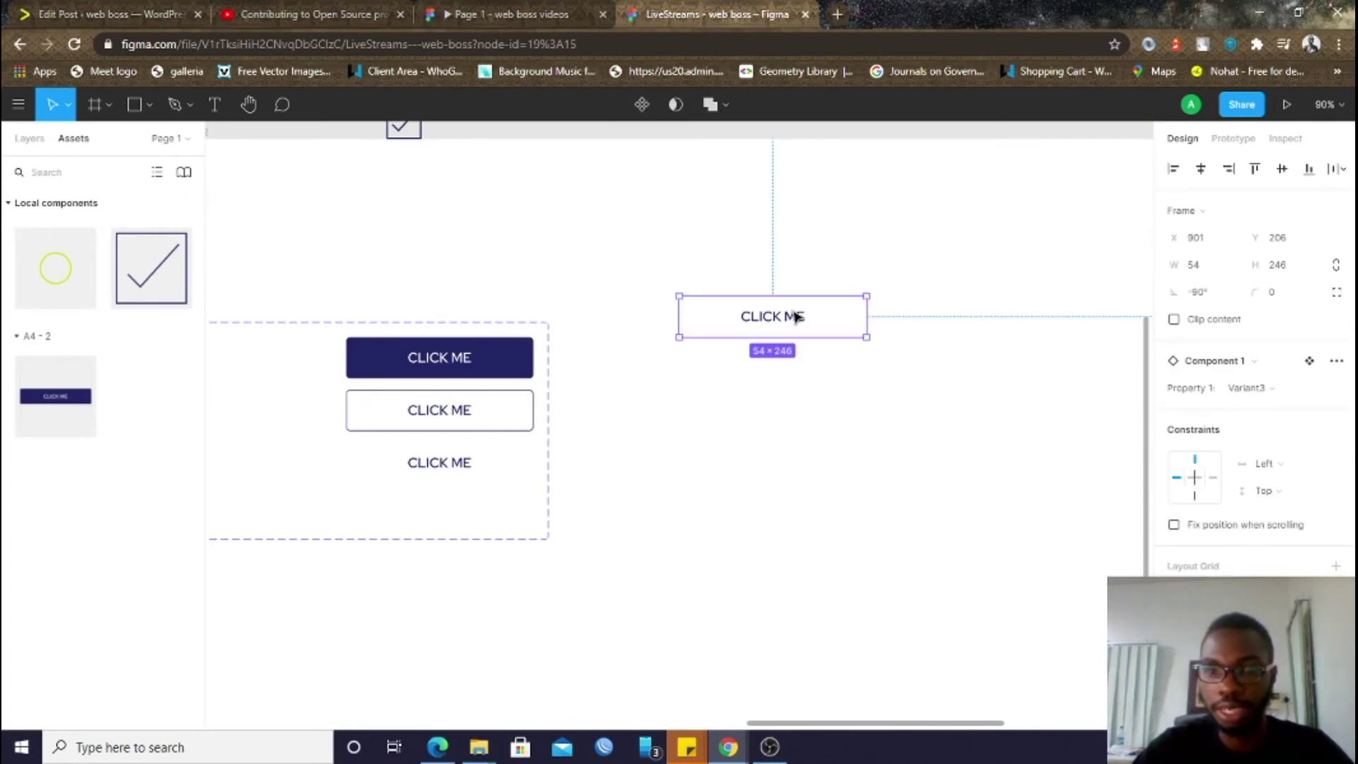
pyautogui.click(429, 390)
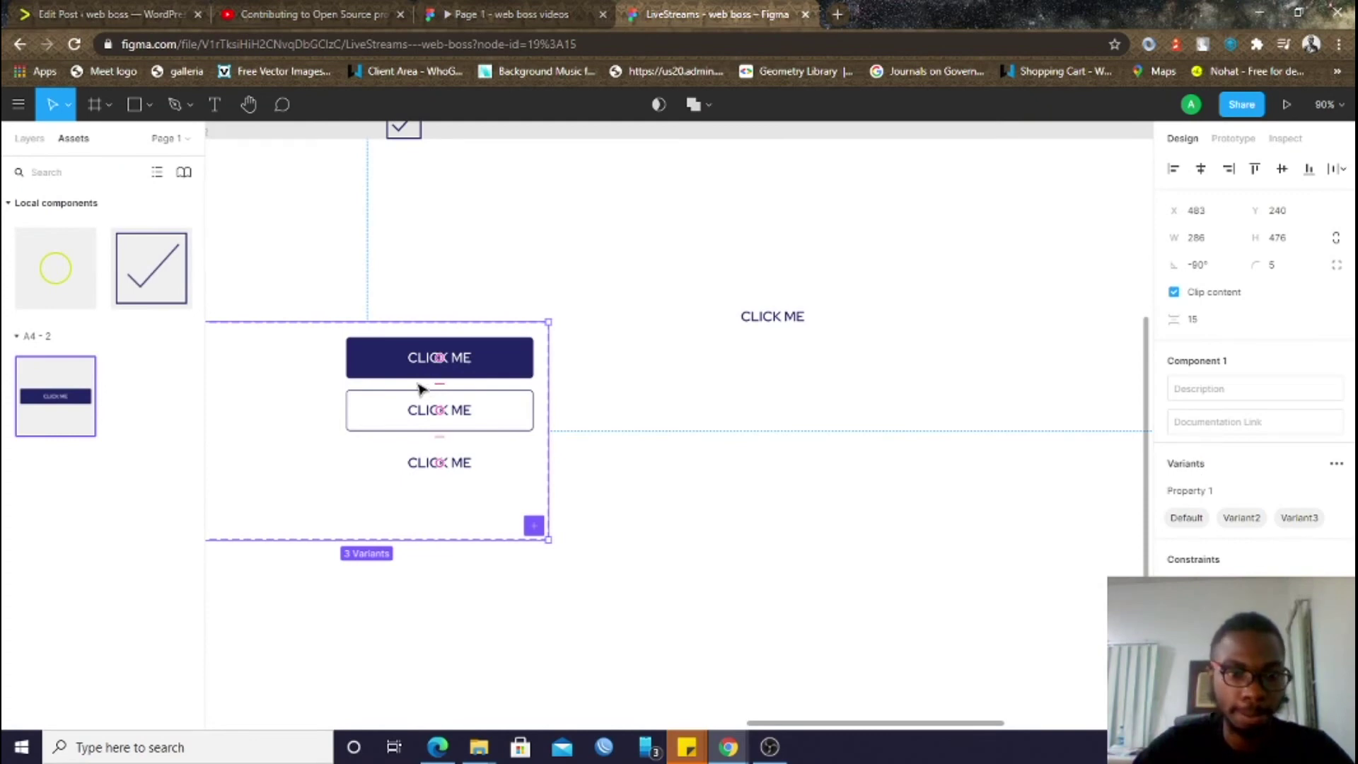
# Rename the Default variant layer to Button=Primary
pyautogui.click(359, 418)
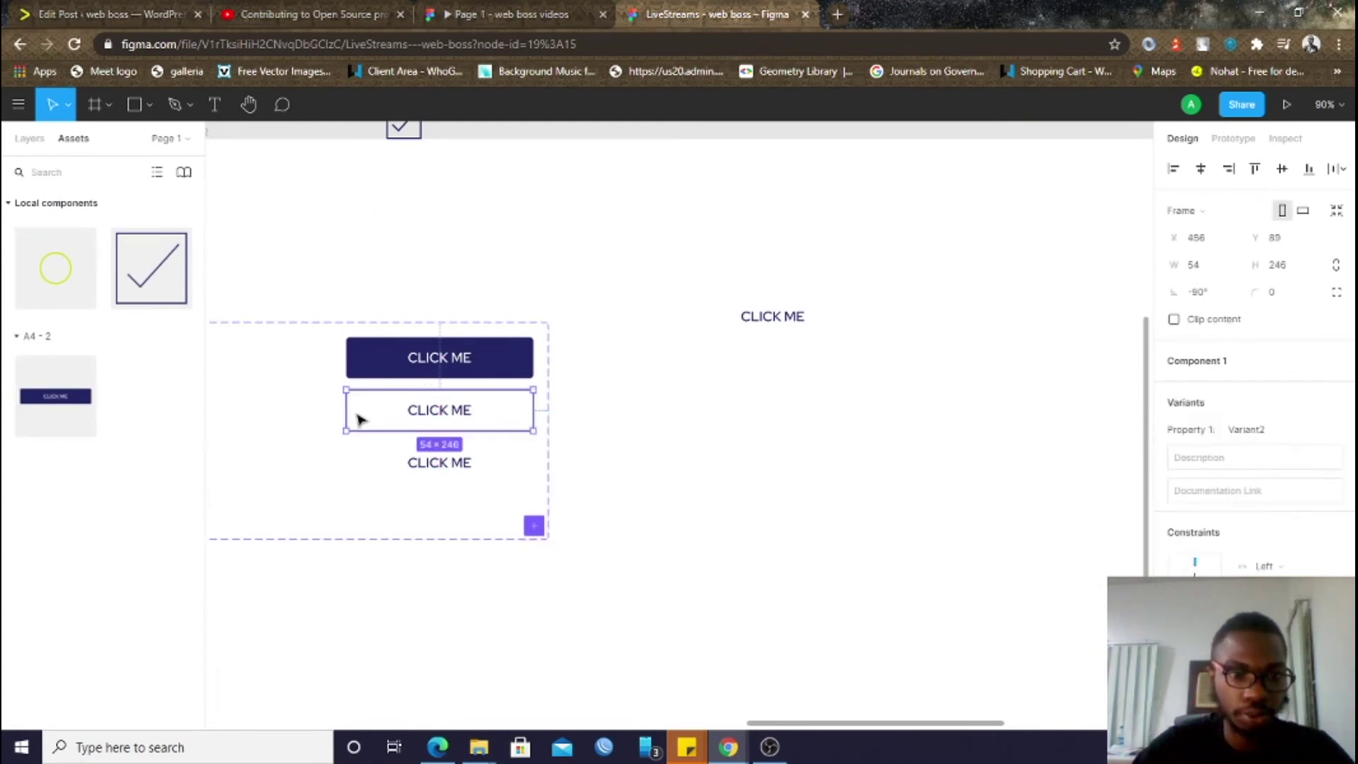
pyautogui.click(335, 373)
pyautogui.hscroll(-2, 329, 370)
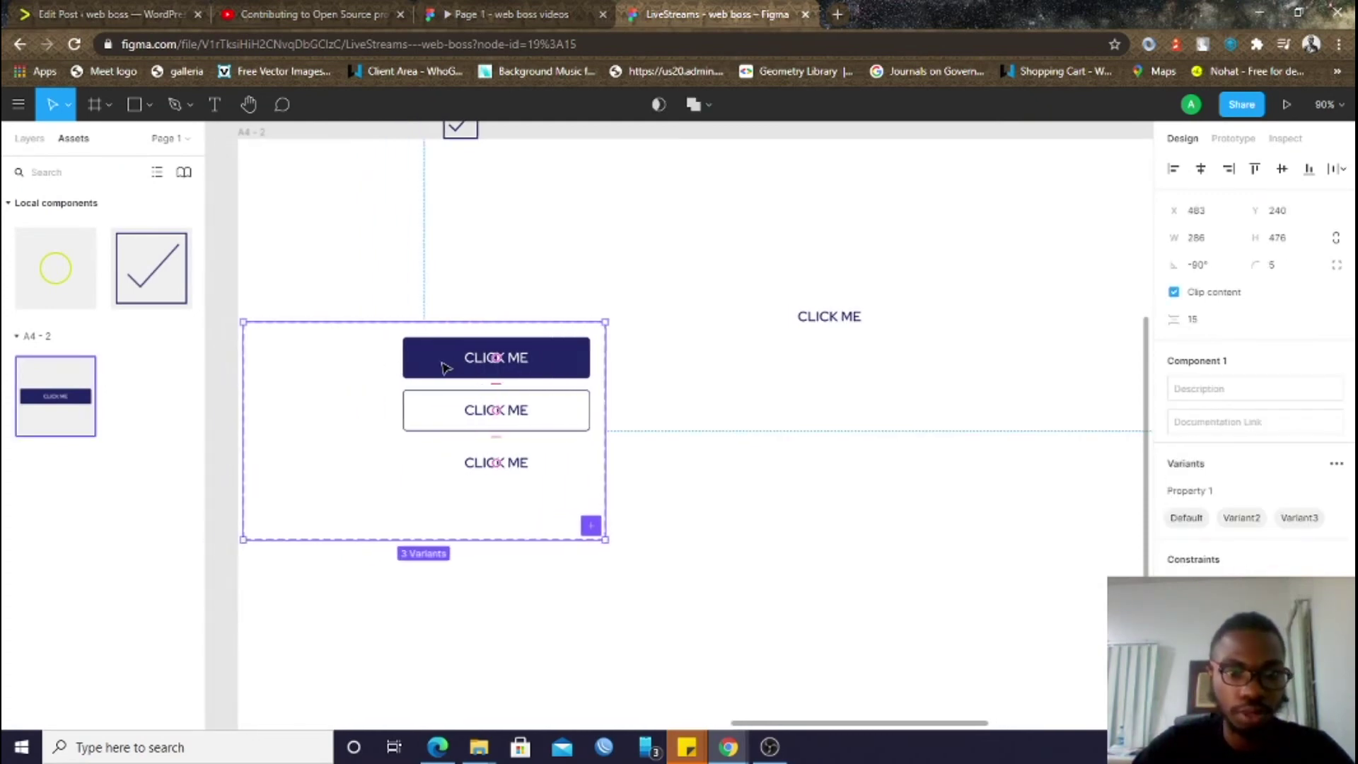
pyautogui.click(444, 365)
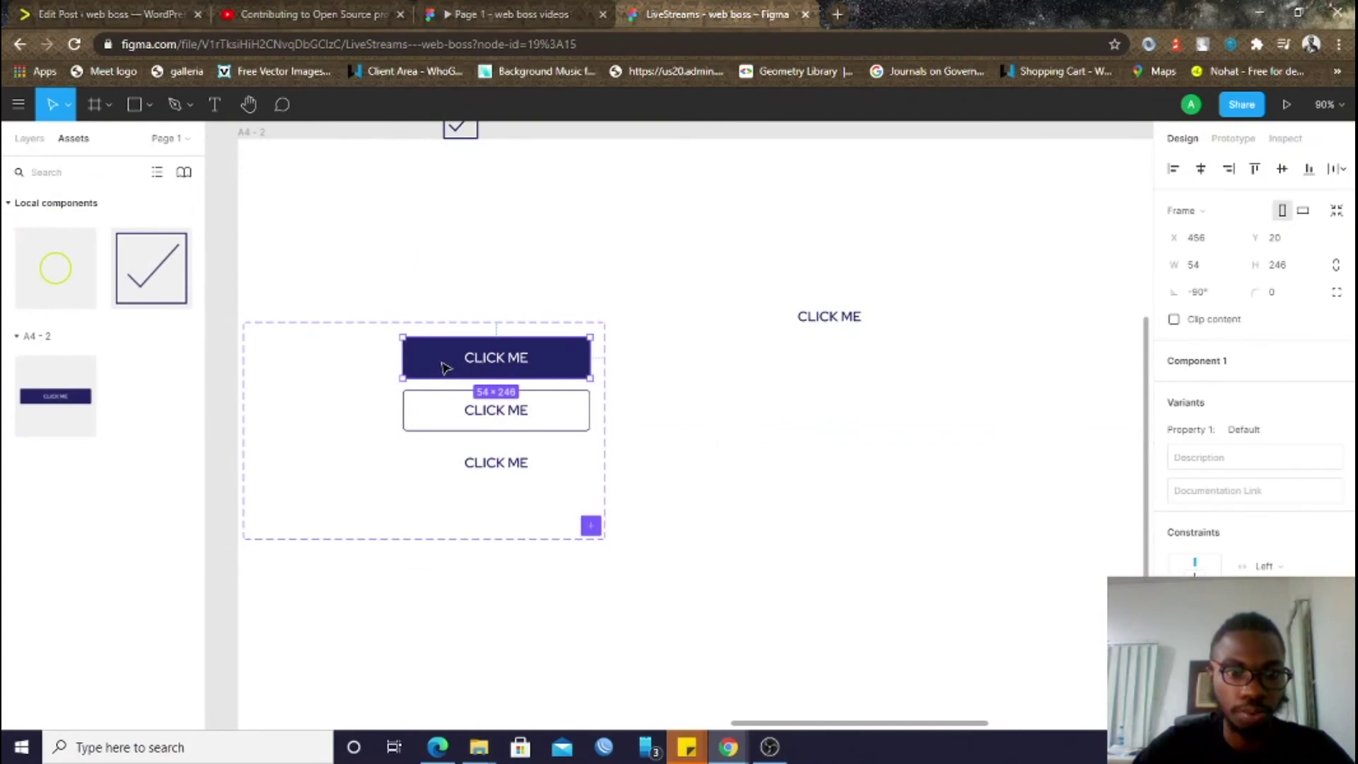
pyautogui.click(20, 141)
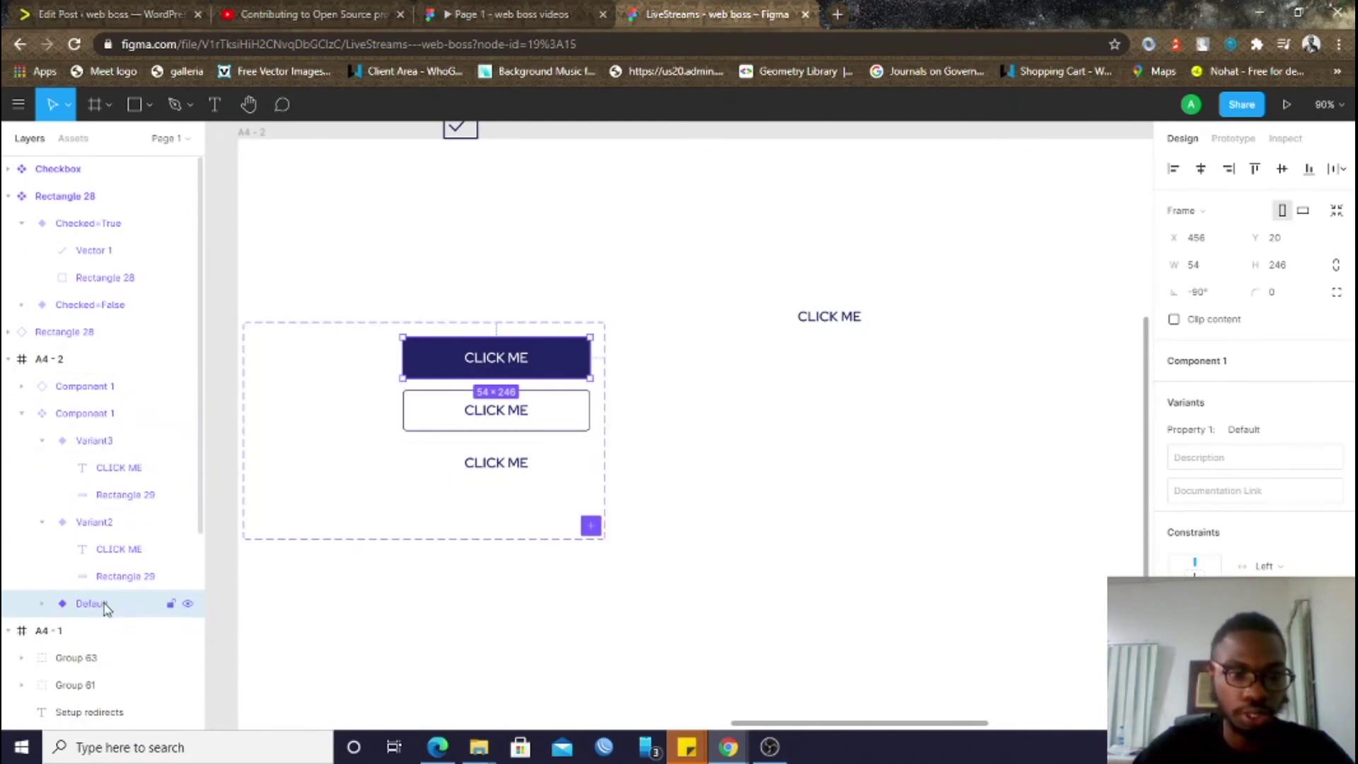
pyautogui.doubleClick(92, 604)
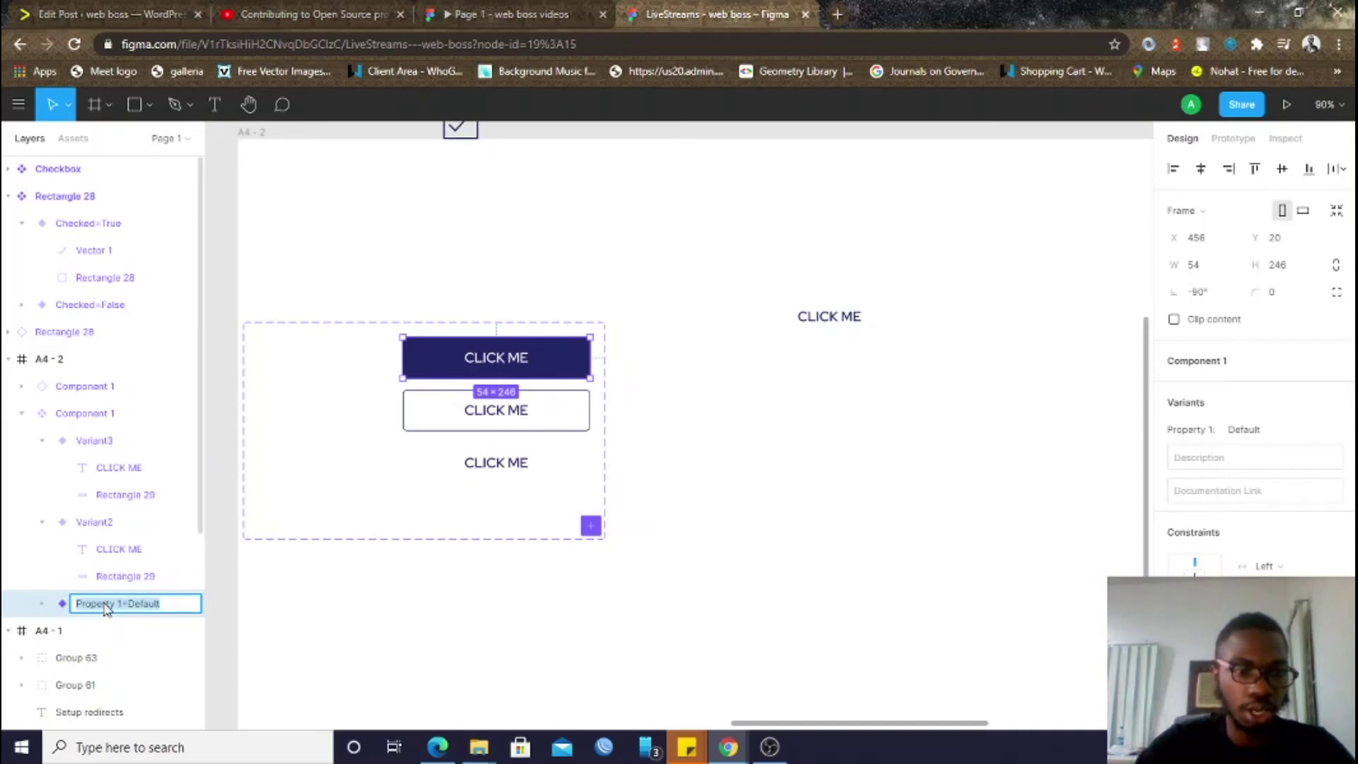
pyautogui.write('Button')
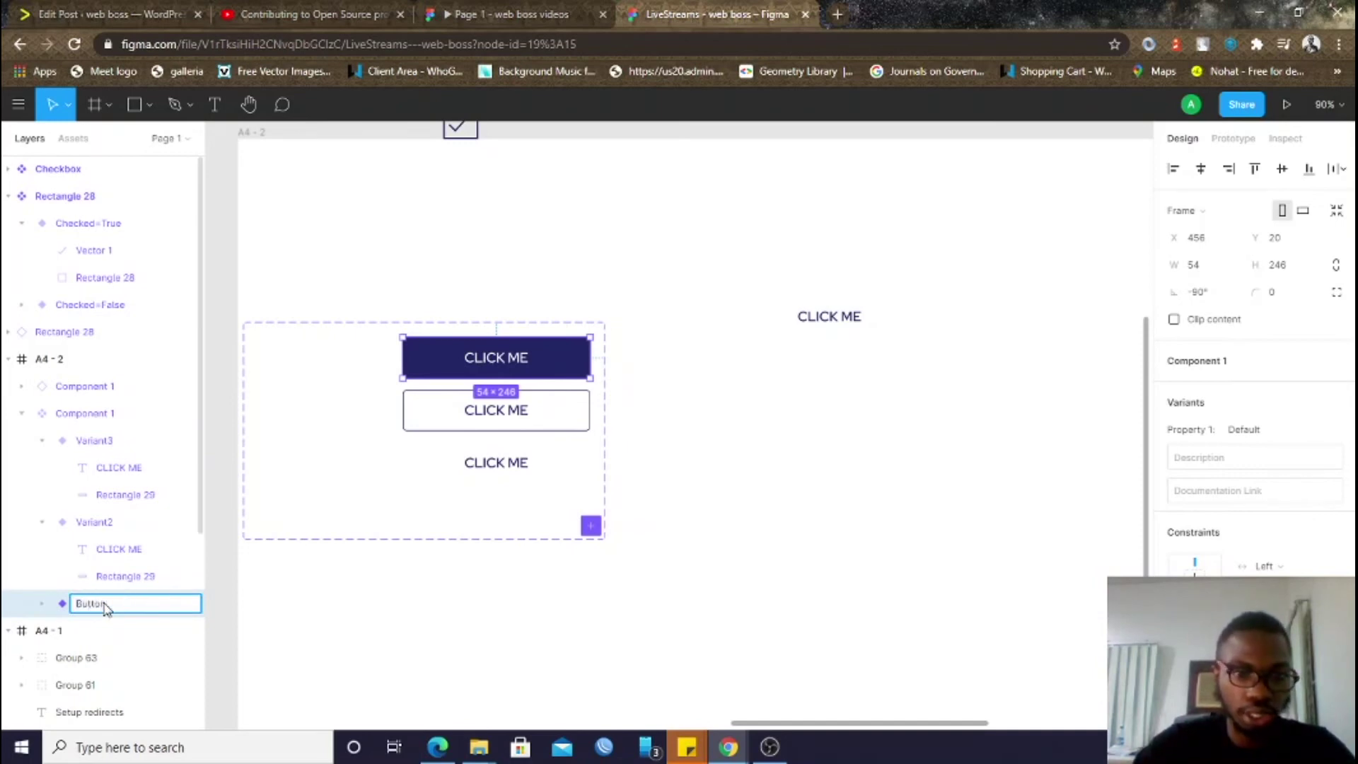
pyautogui.write('=Primary')
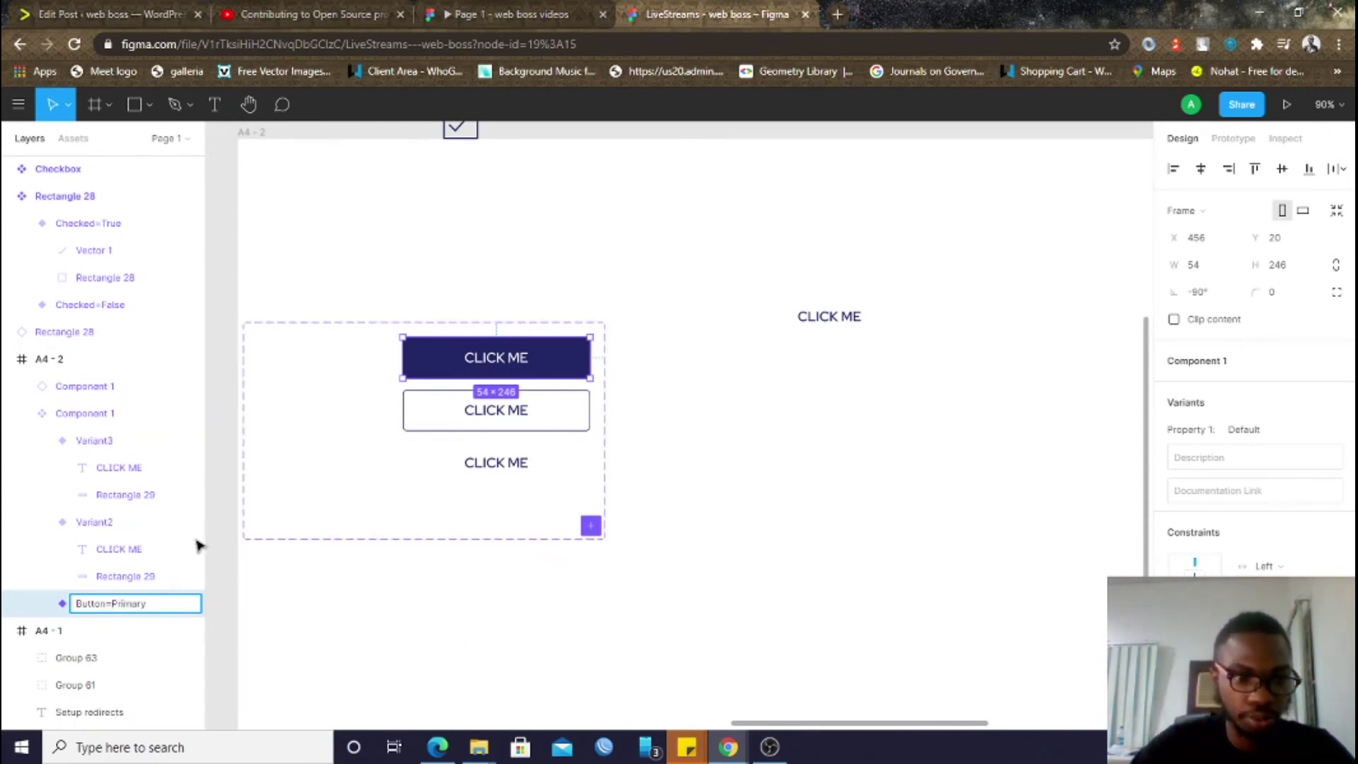
pyautogui.click(131, 532)
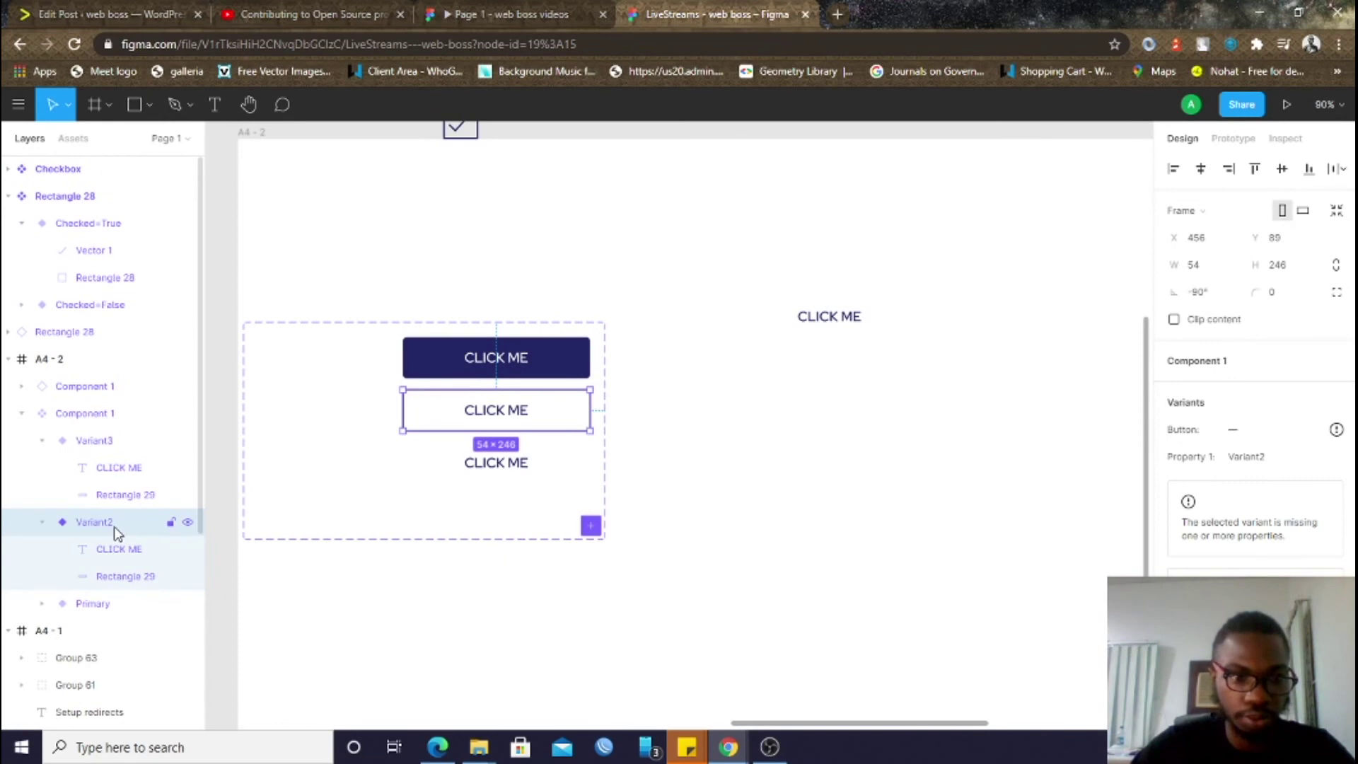
# Rename the second and third variants to Button=Secondary and Button=Tertiary
pyautogui.doubleClick(117, 532)
pyautogui.write('Button=Secondary')
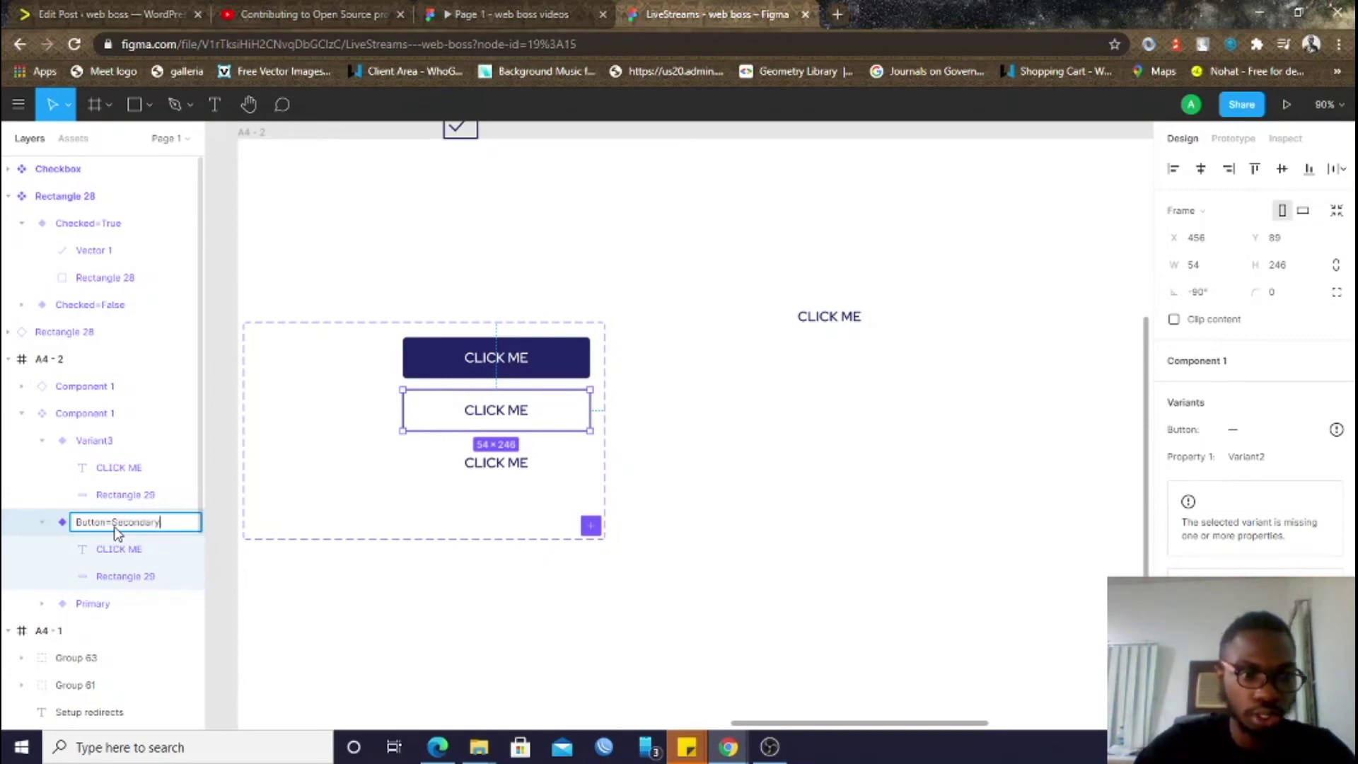
pyautogui.click(100, 441)
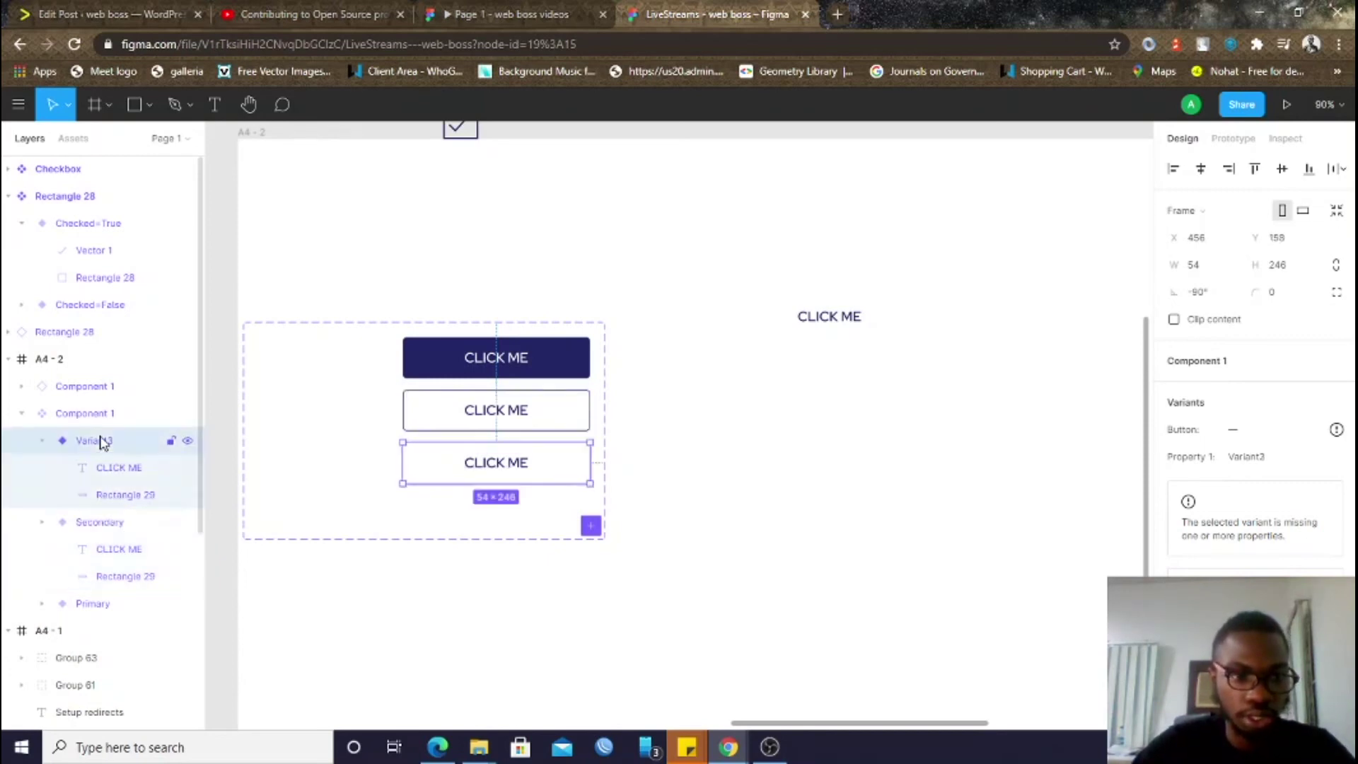
pyautogui.doubleClick(101, 442)
pyautogui.write('Butt')
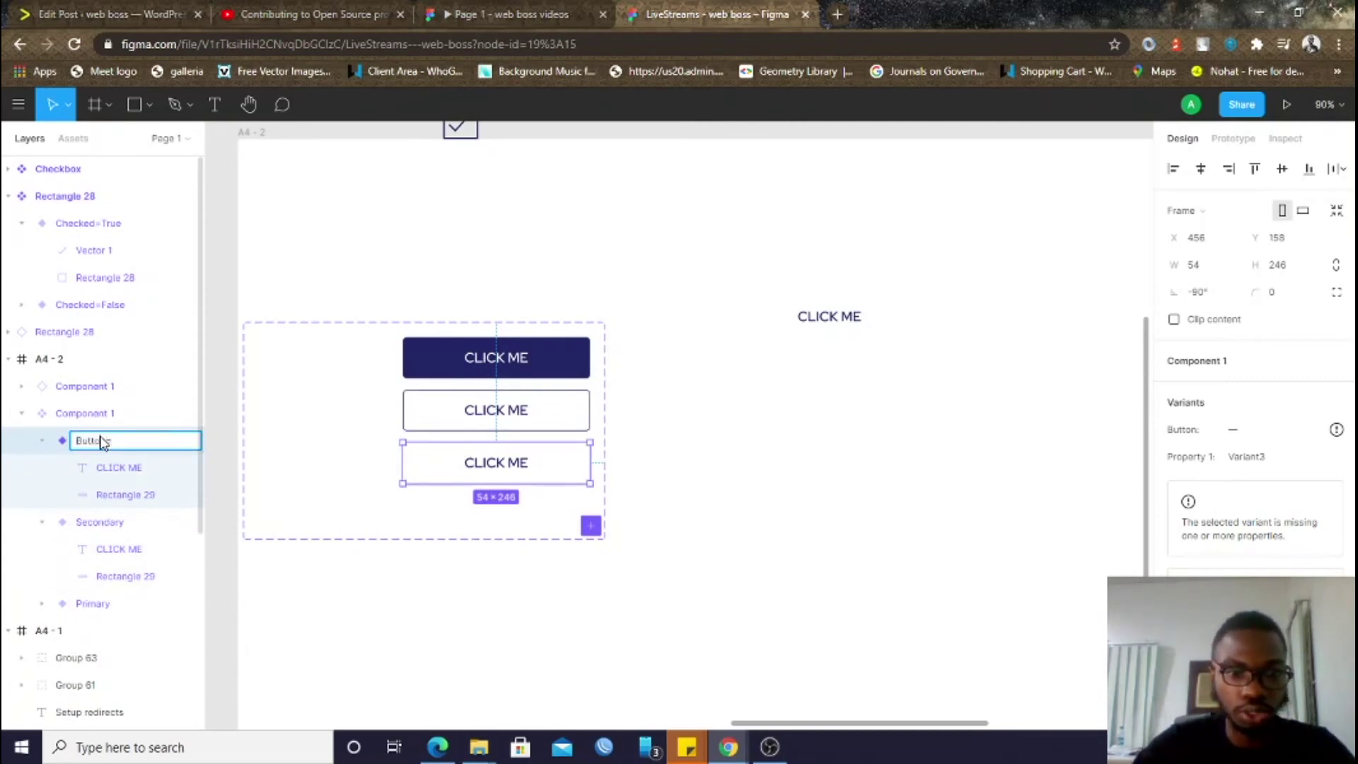
pyautogui.write('on=Tertiary')
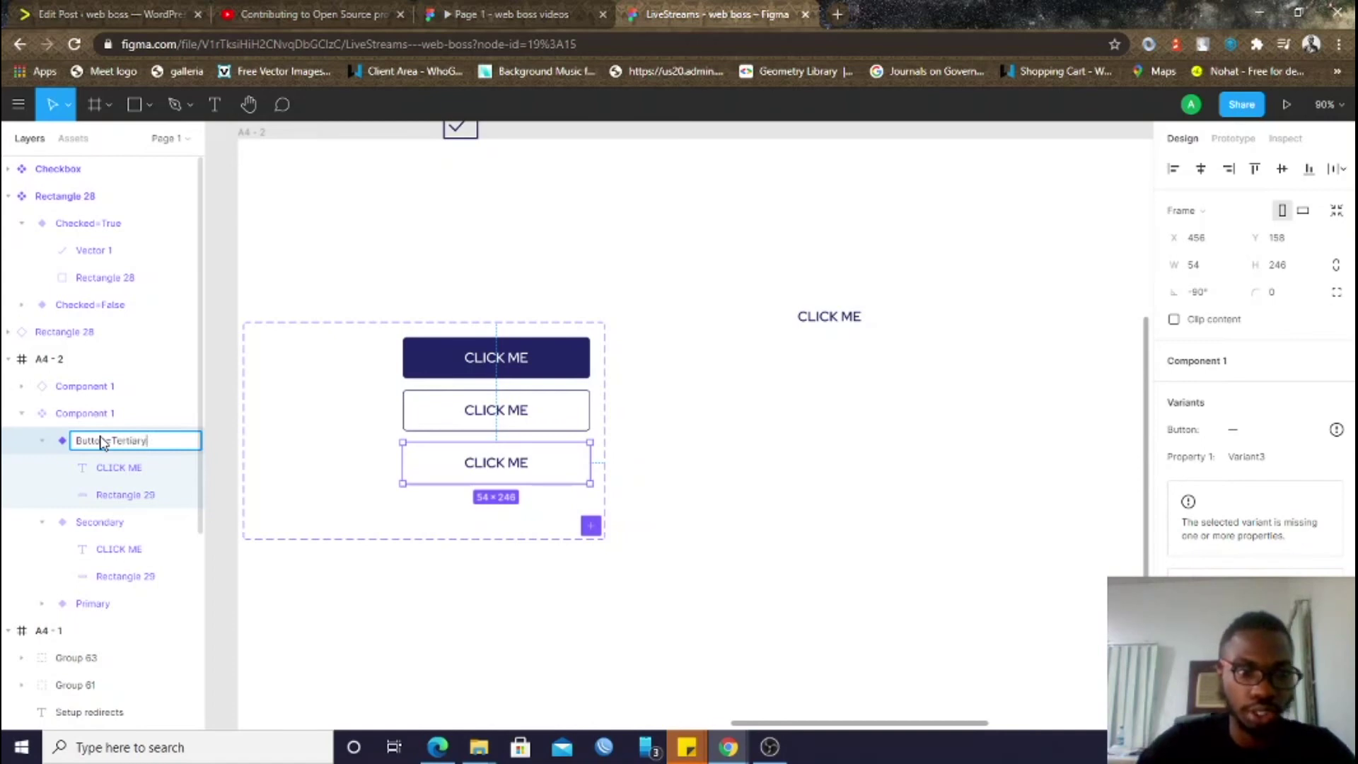
pyautogui.press('Return')
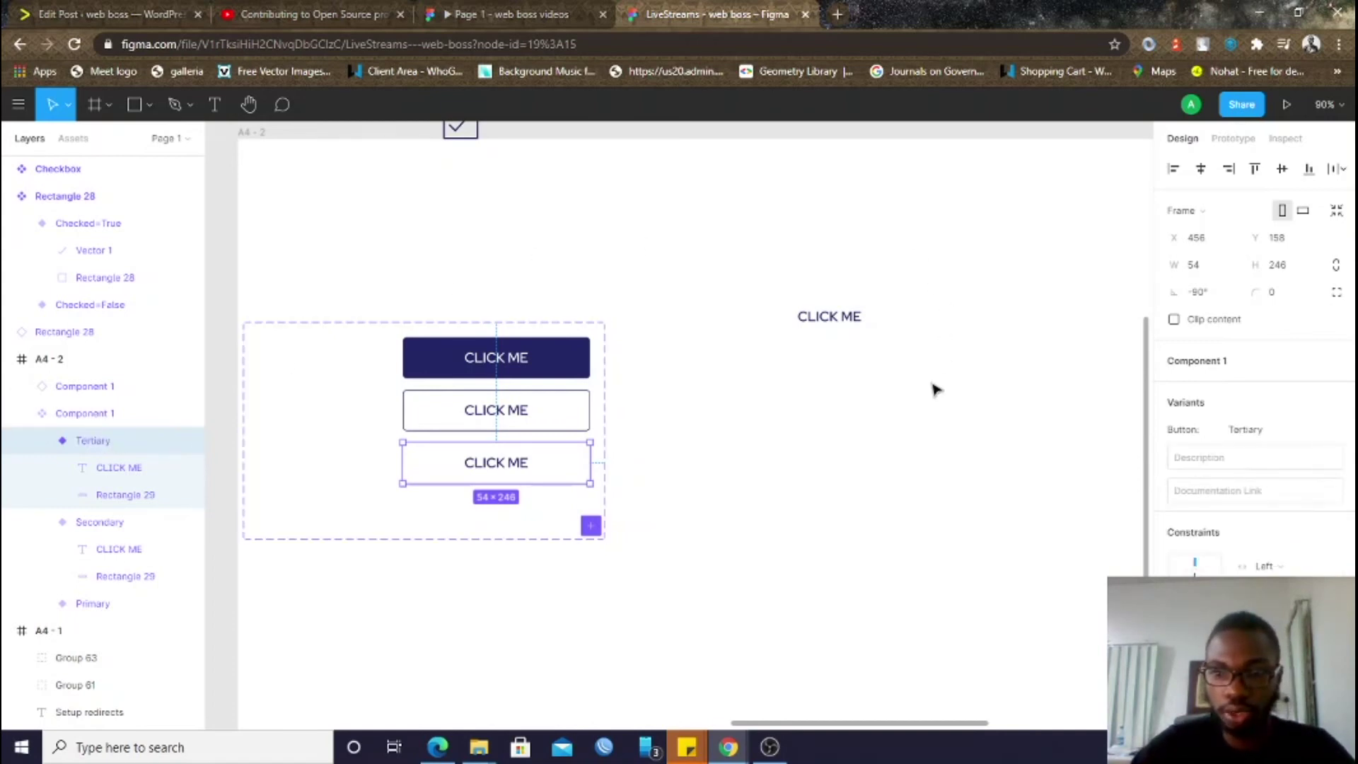
# Set the standalone CLICK ME instance's Button property to Primary, the filled navy style
pyautogui.click(838, 316)
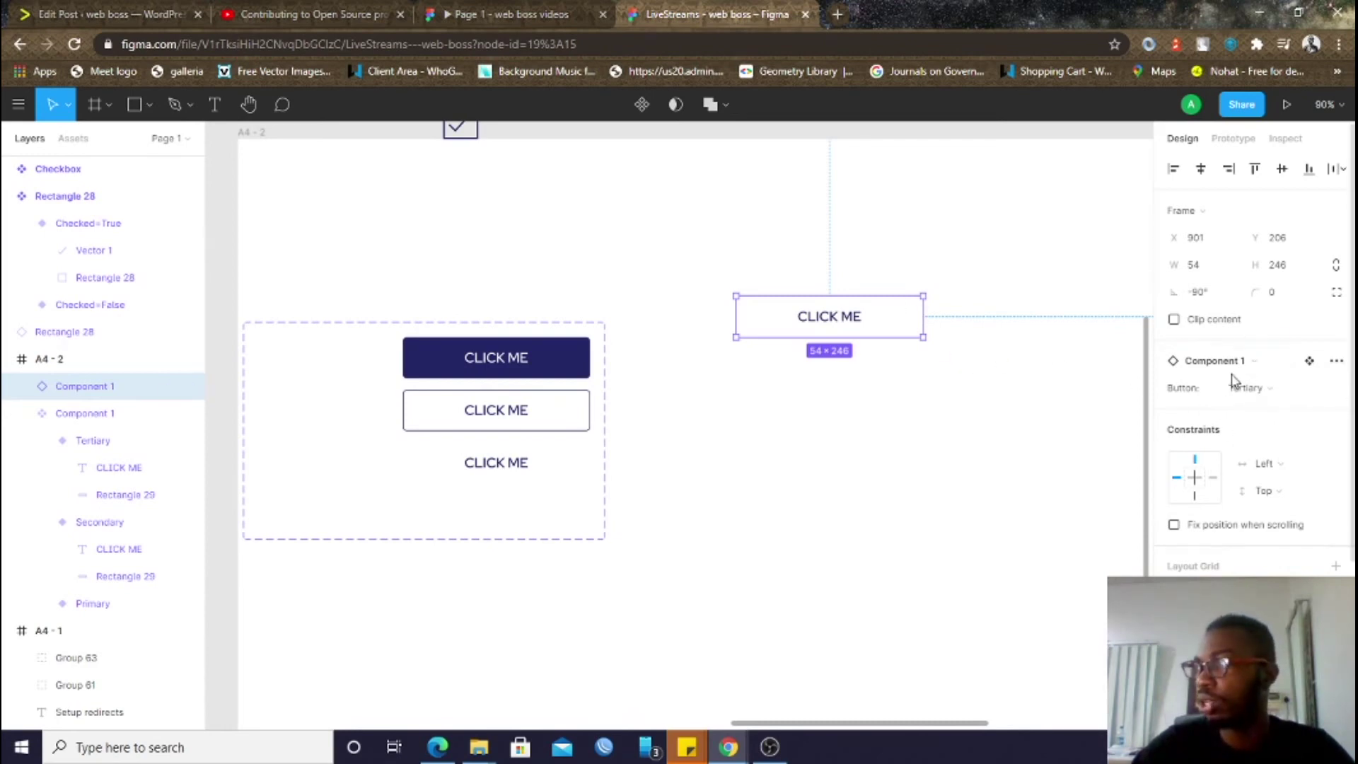
pyautogui.click(1265, 400)
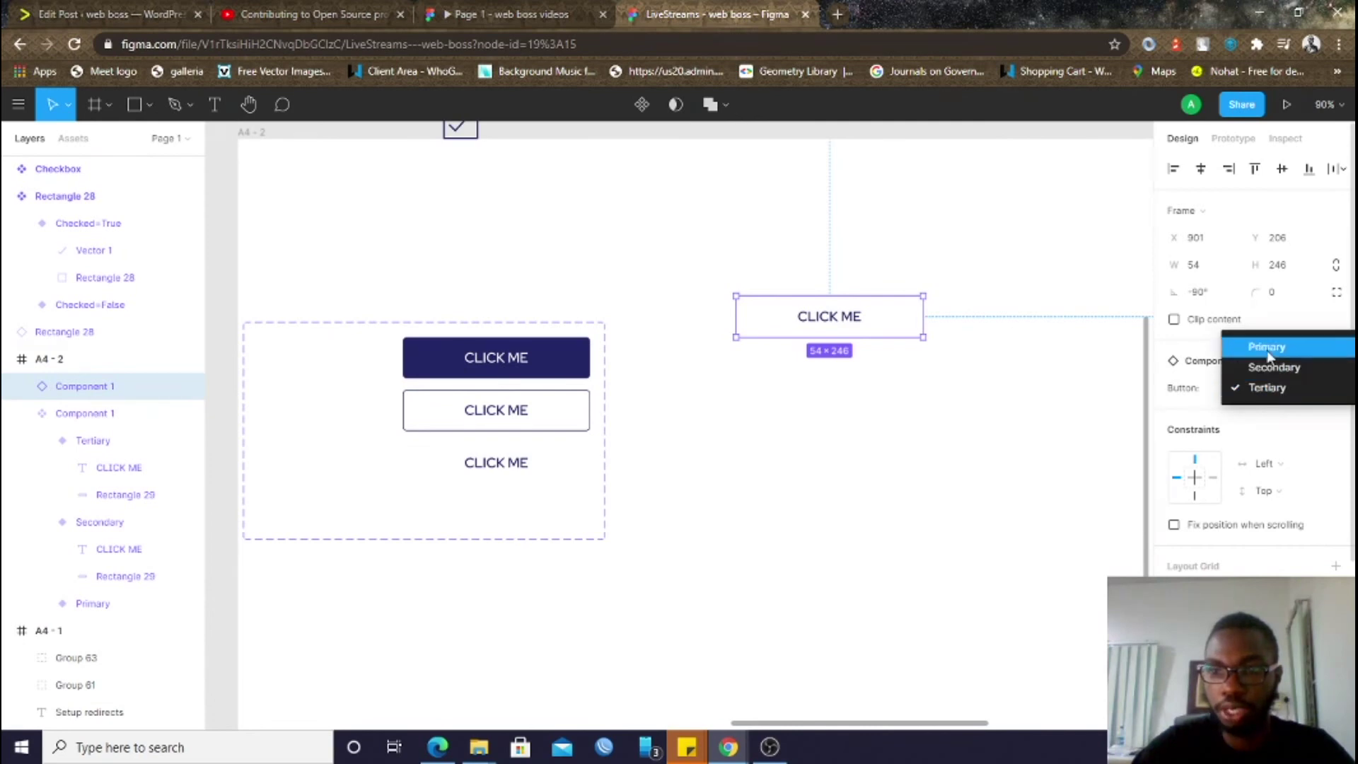
pyautogui.click(1278, 367)
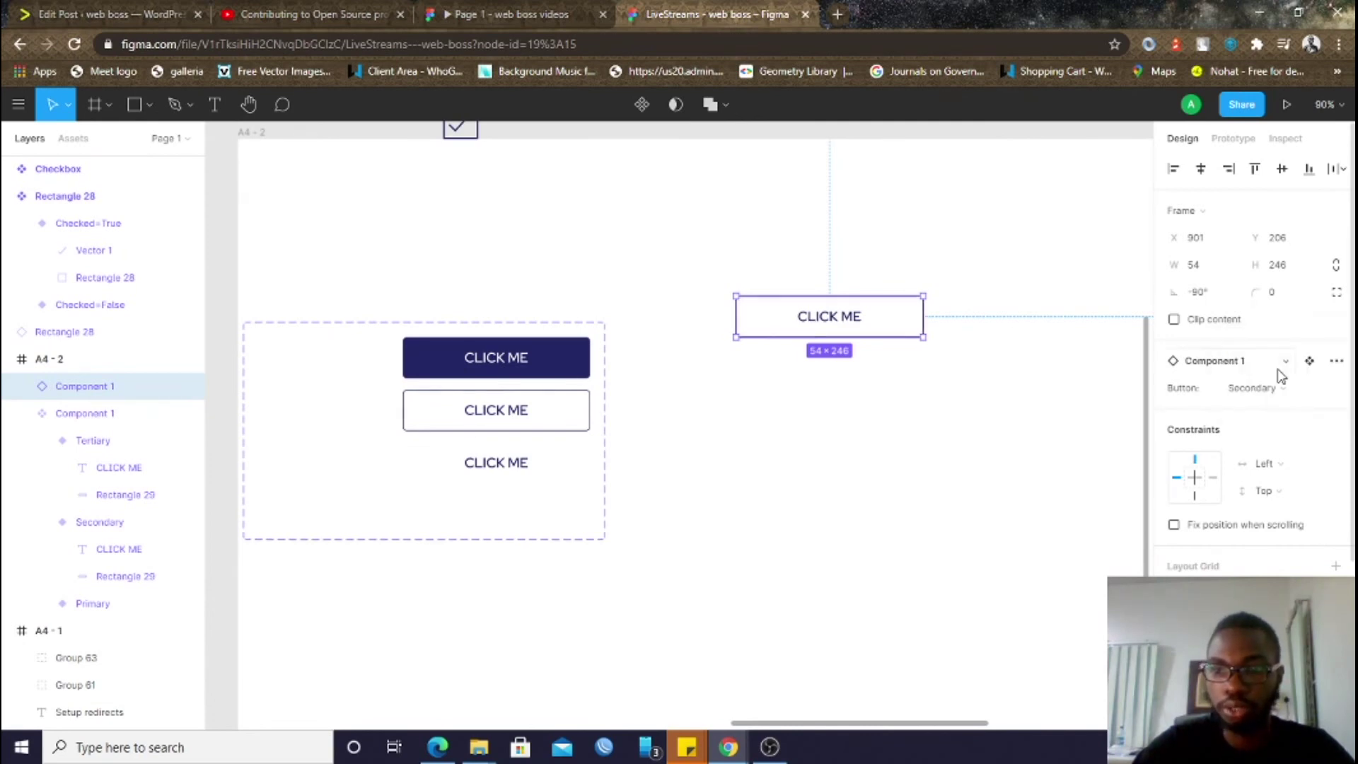
pyautogui.click(1267, 386)
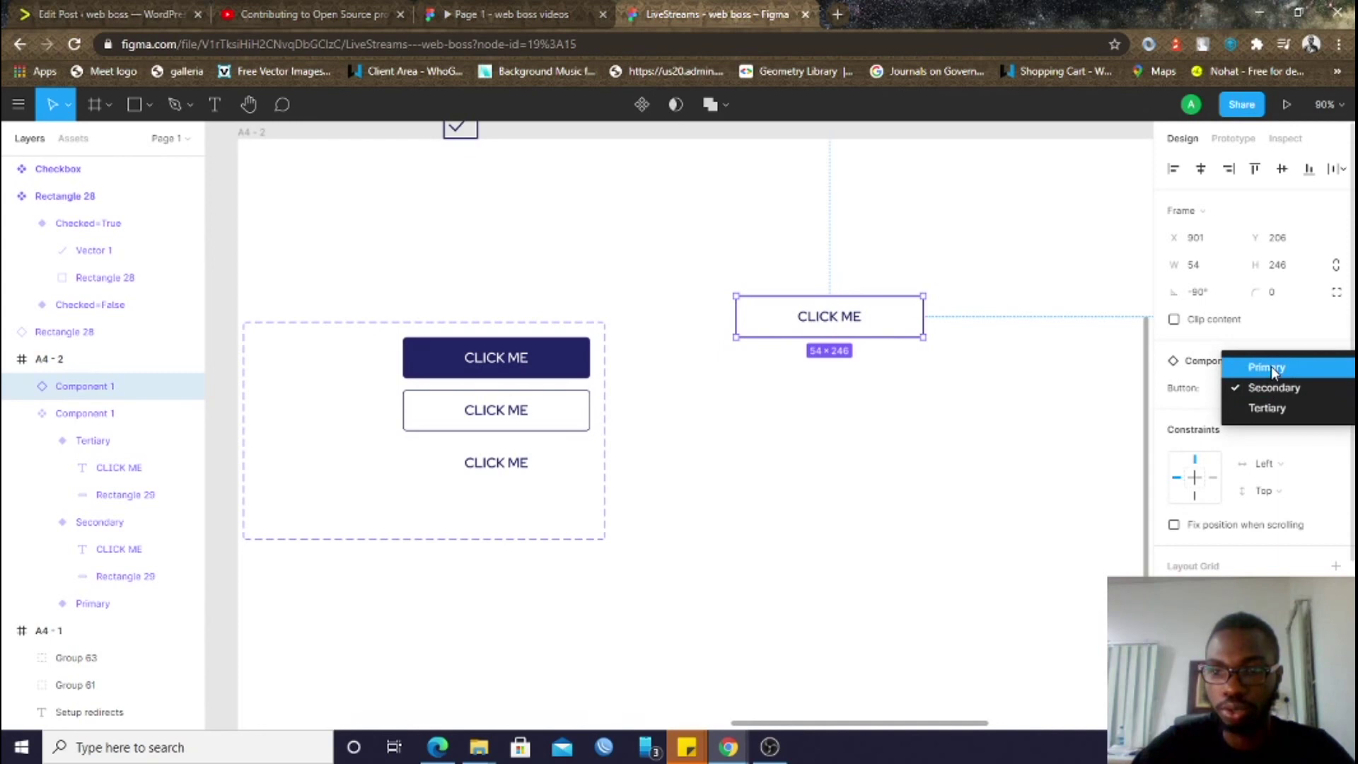
pyautogui.click(1271, 367)
pyautogui.click(933, 401)
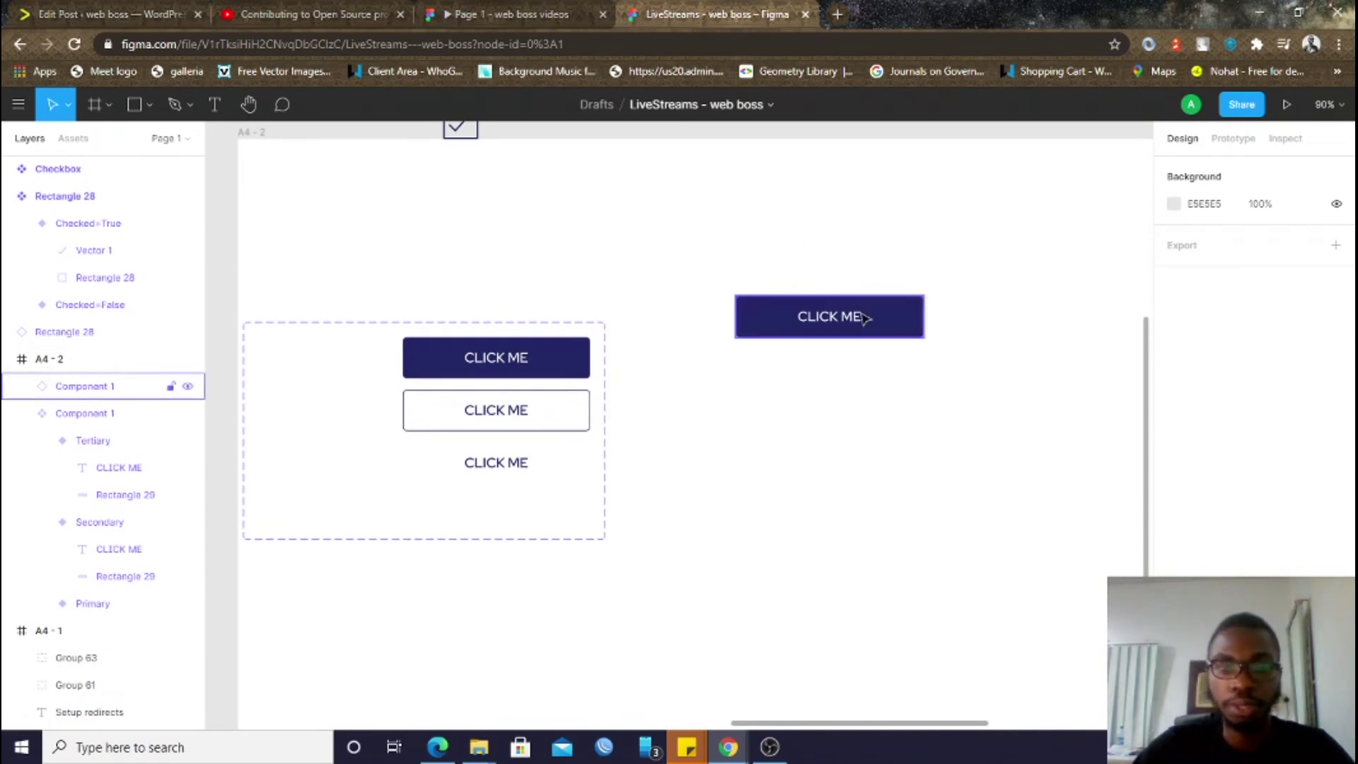
pyautogui.click(489, 373)
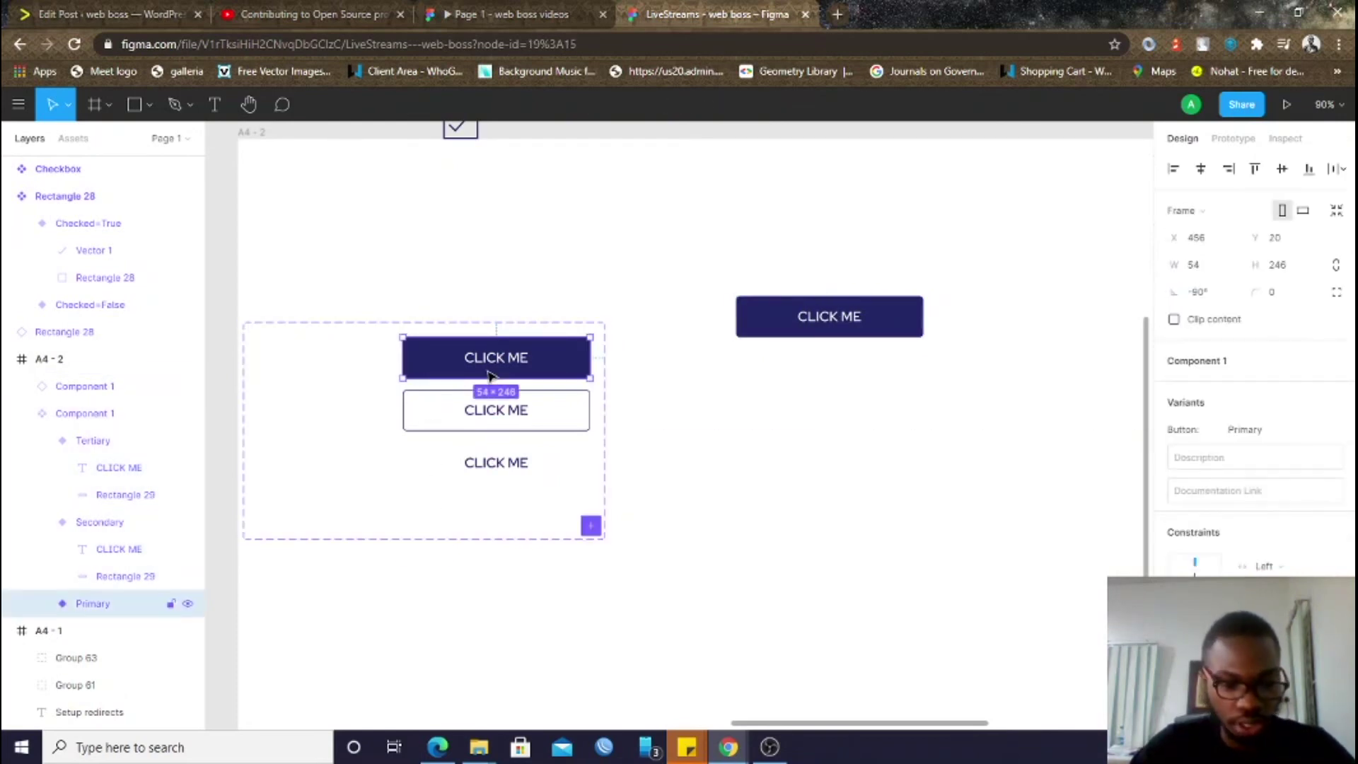
# Duplicate the Primary variant below Tertiary and rename it Button=Disabled
pyautogui.moveTo(489, 375); pyautogui.dragTo(500, 531)
pyautogui.scroll(-2, 500, 531)
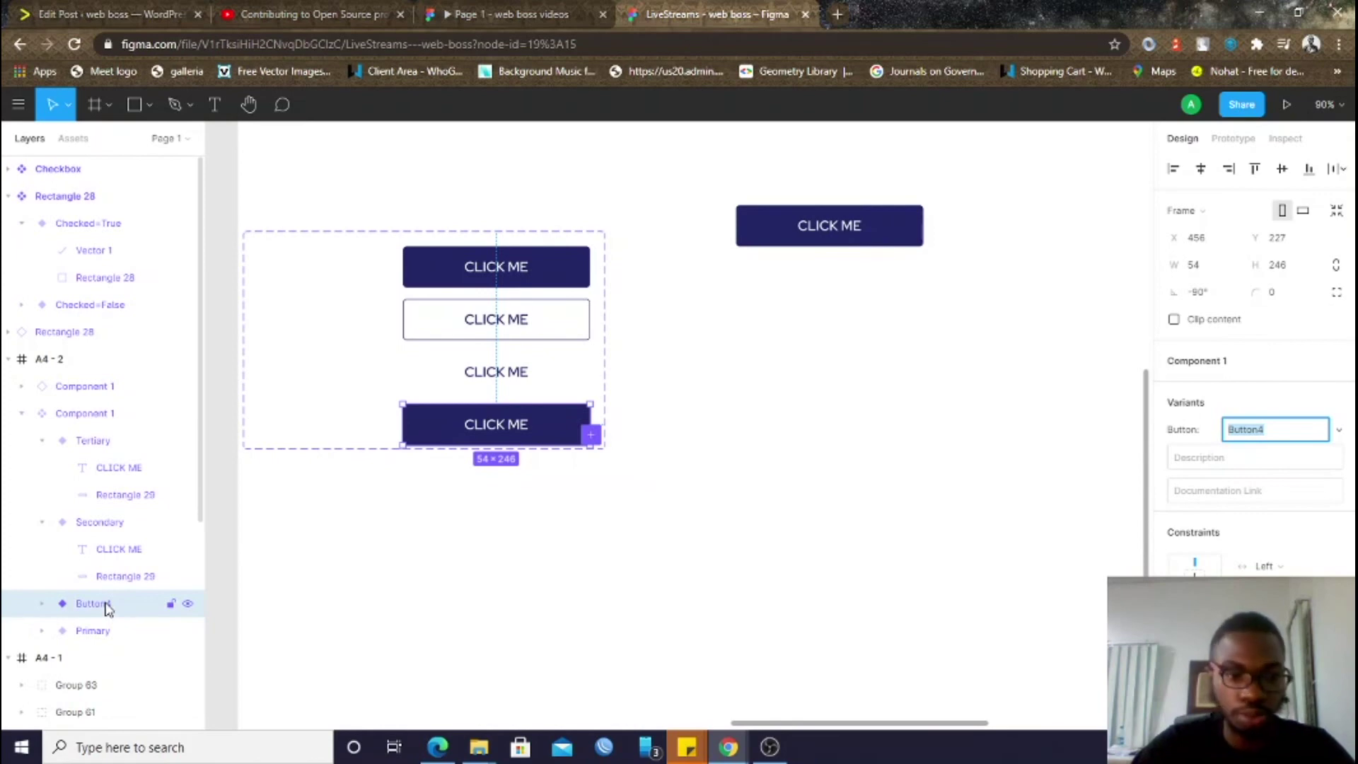
pyautogui.press('Return')
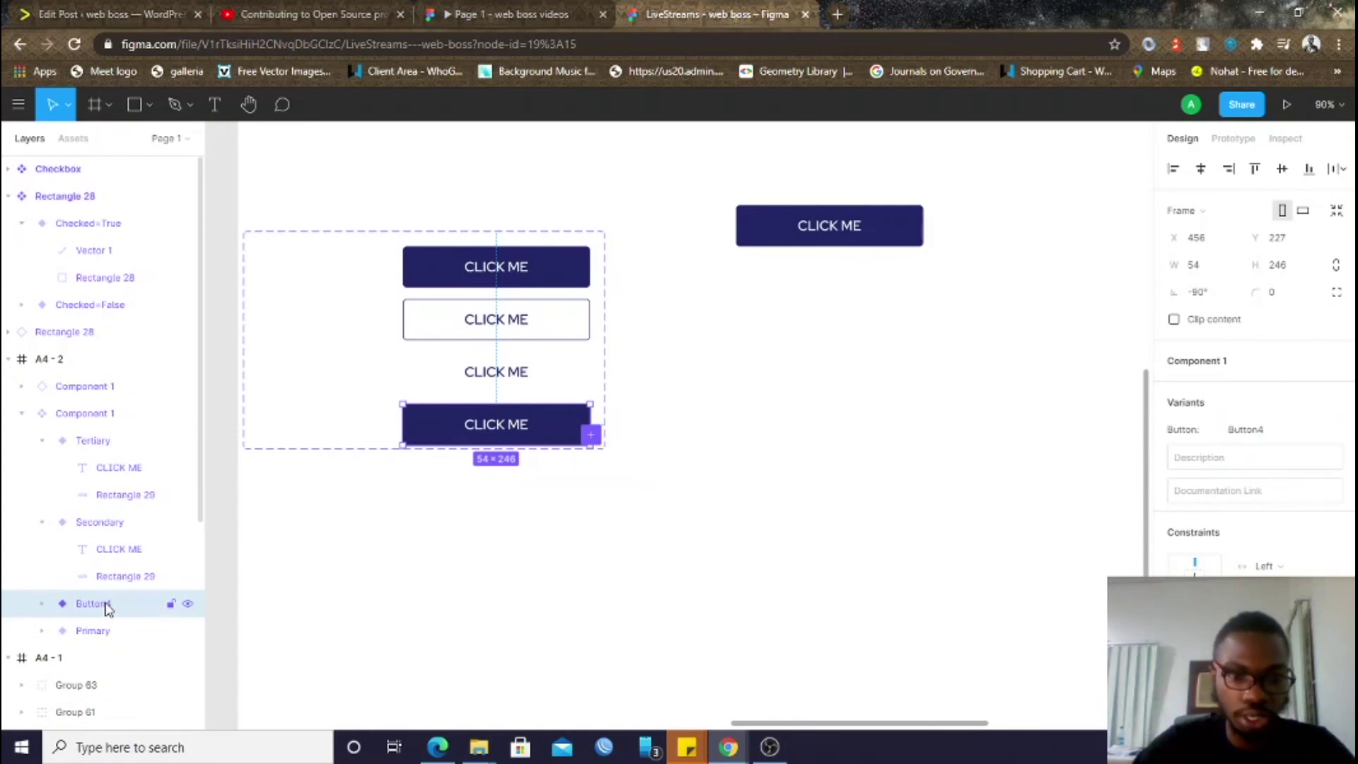
pyautogui.doubleClick(106, 606)
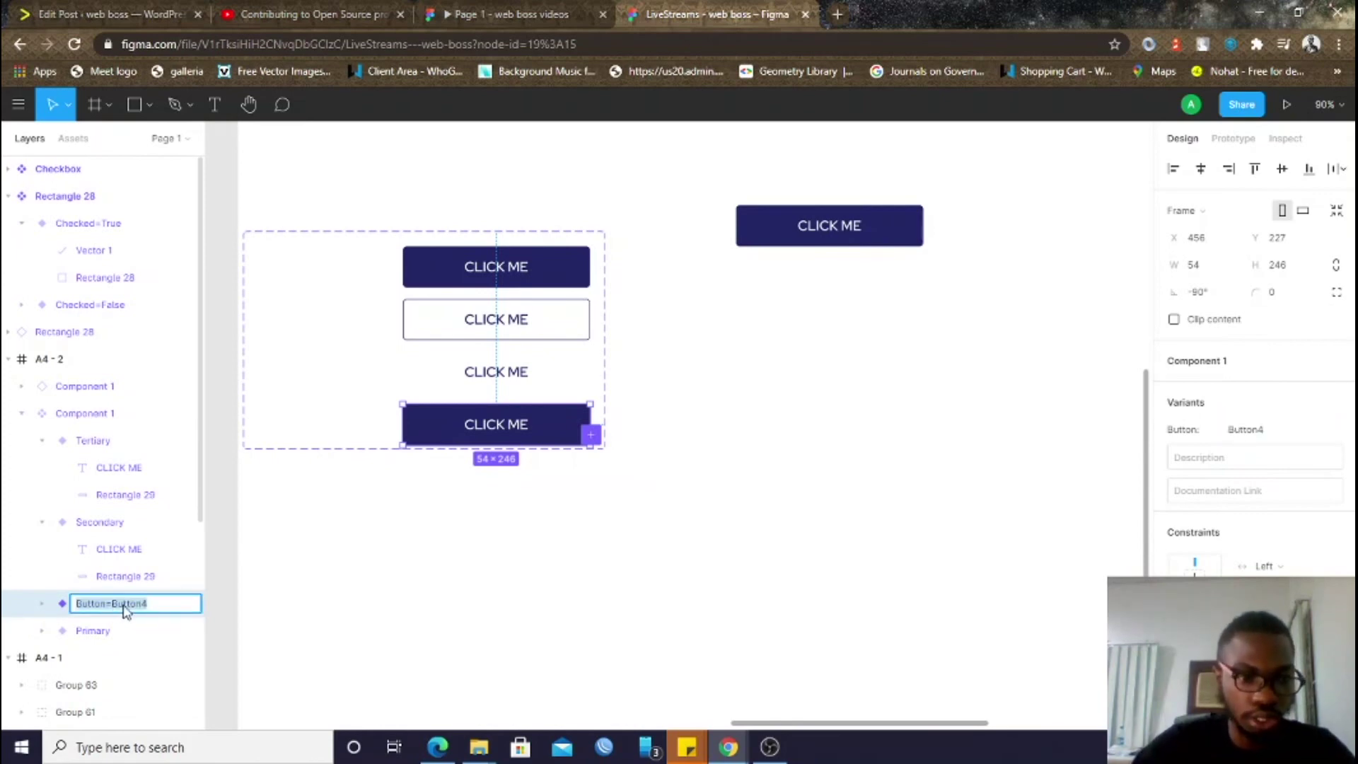
pyautogui.doubleClick(126, 607)
pyautogui.write('Disabled')
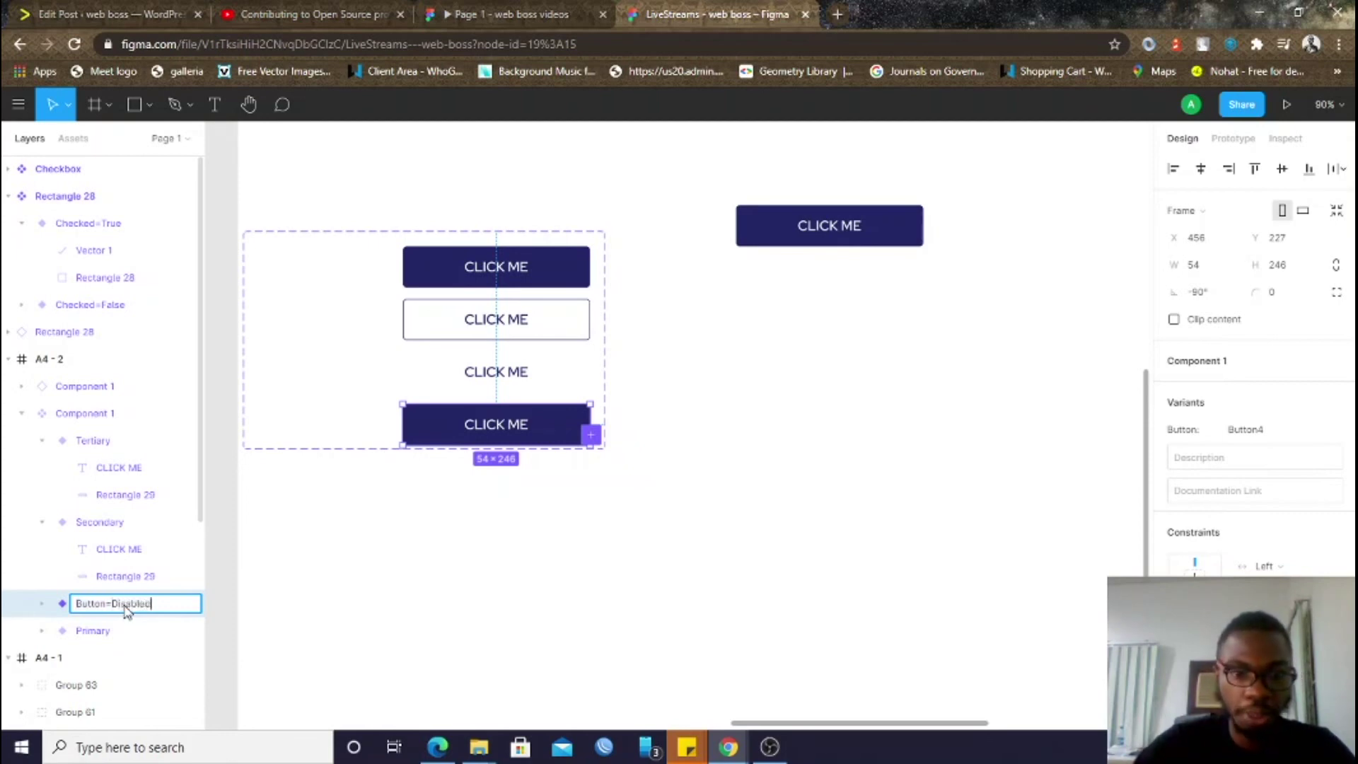
pyautogui.press('Return')
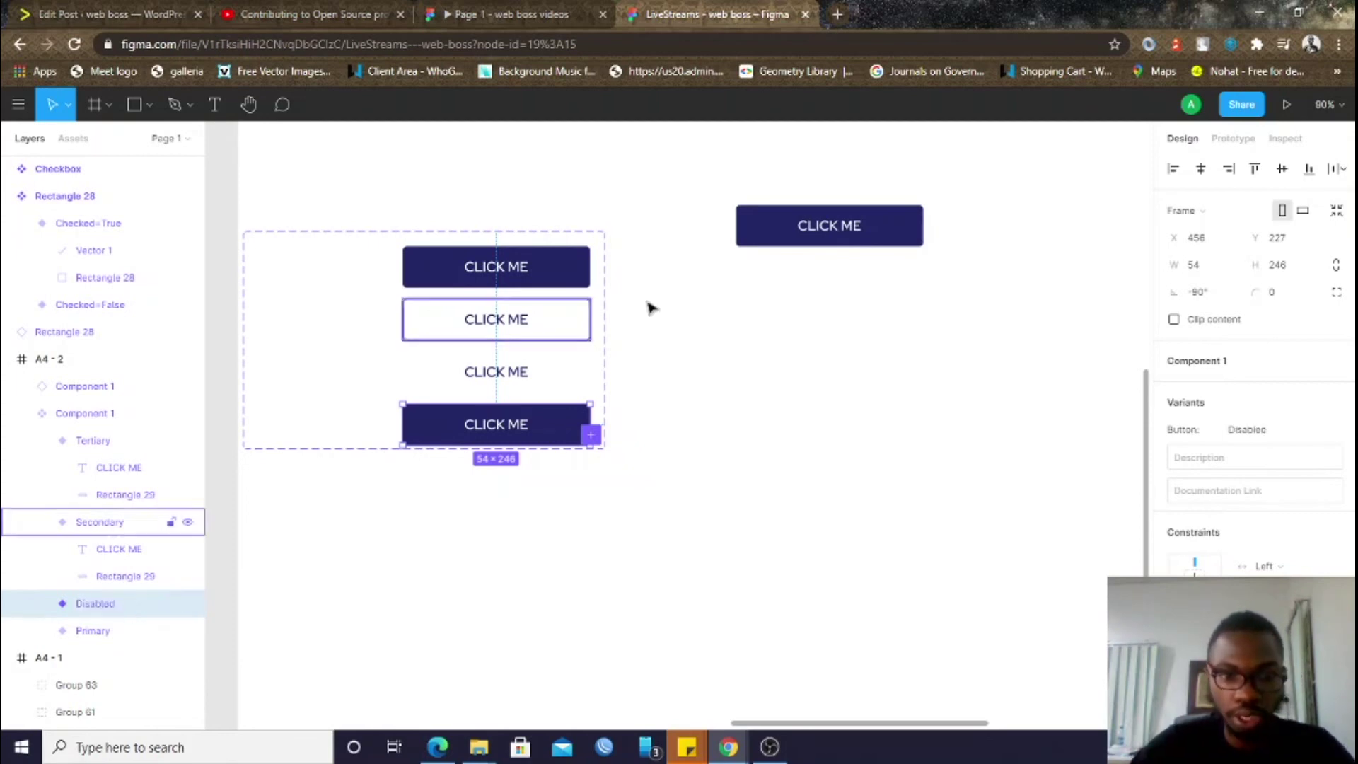
# Give the Disabled variant's rectangle a light grey E5E5E5 fill
pyautogui.doubleClick(566, 425)
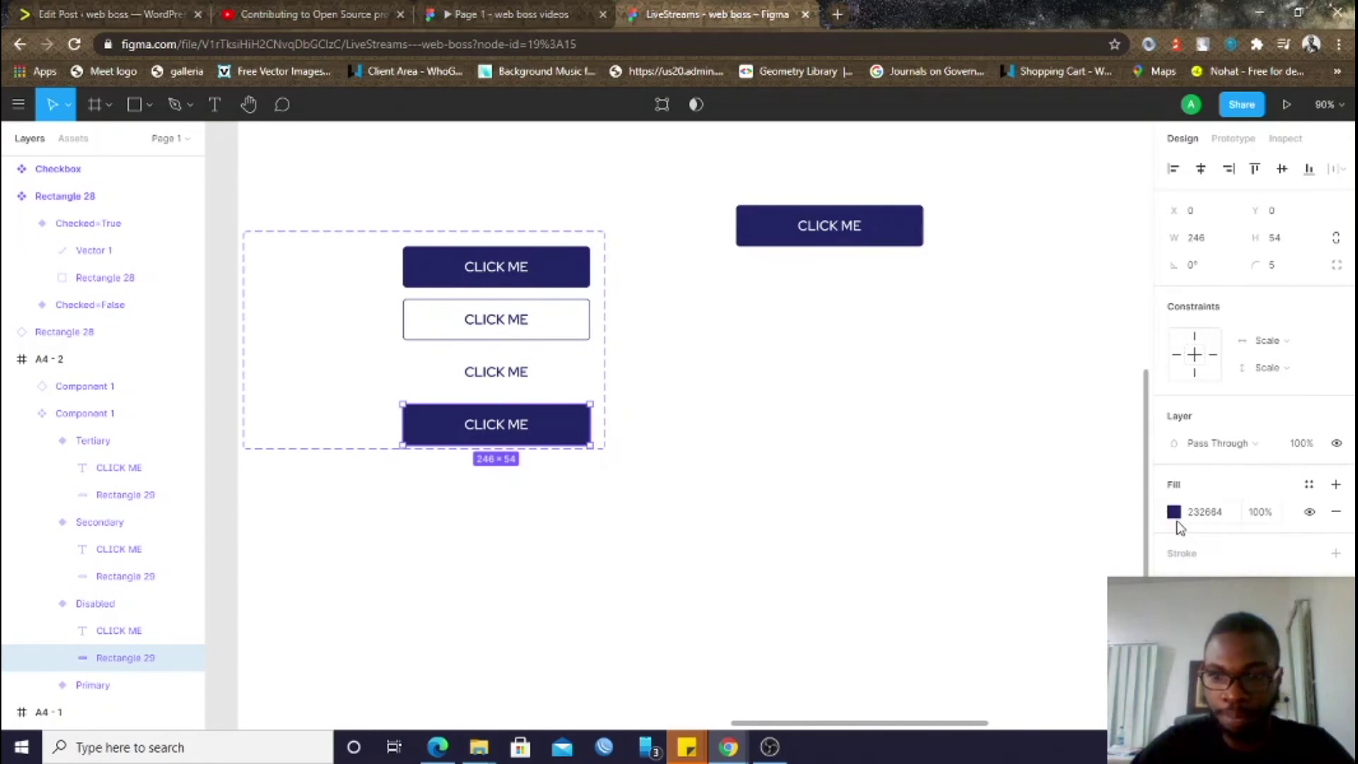
pyautogui.click(1176, 516)
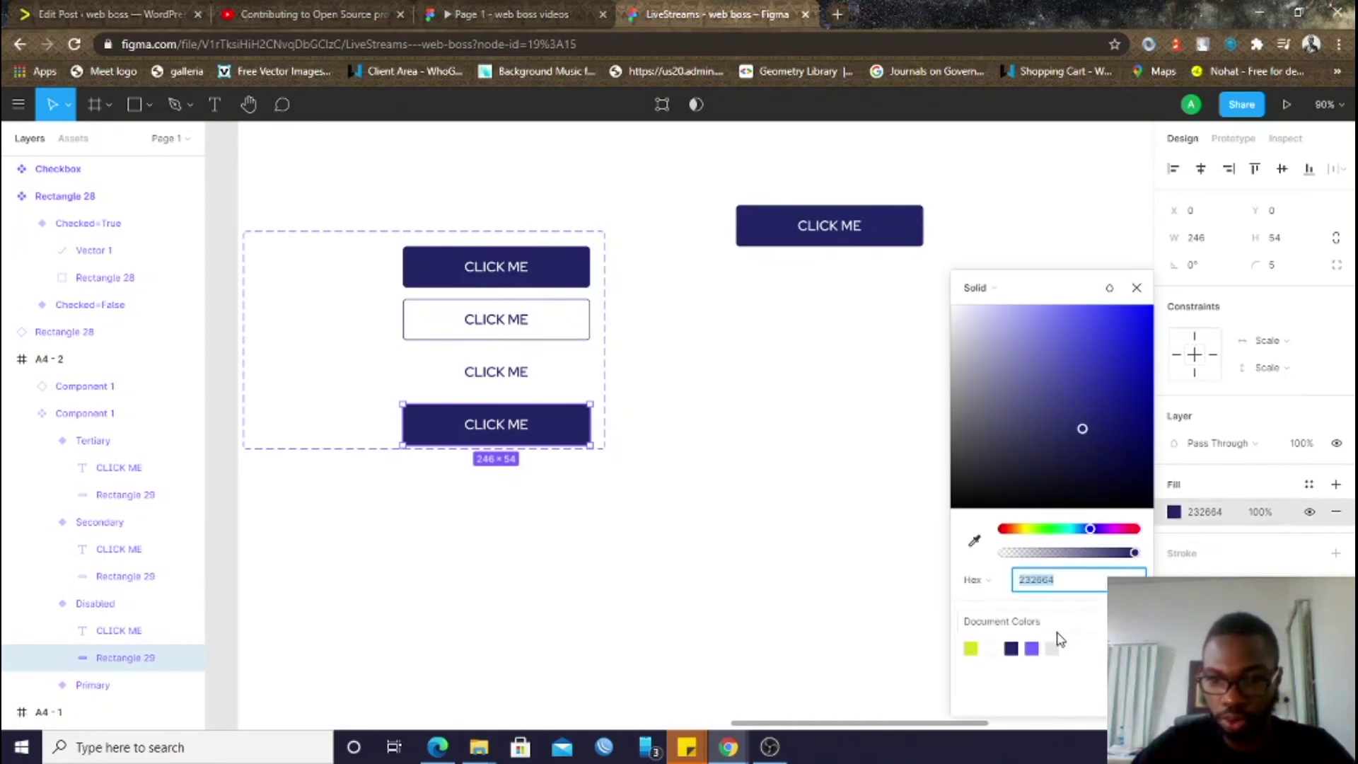
pyautogui.click(1054, 648)
pyautogui.click(825, 563)
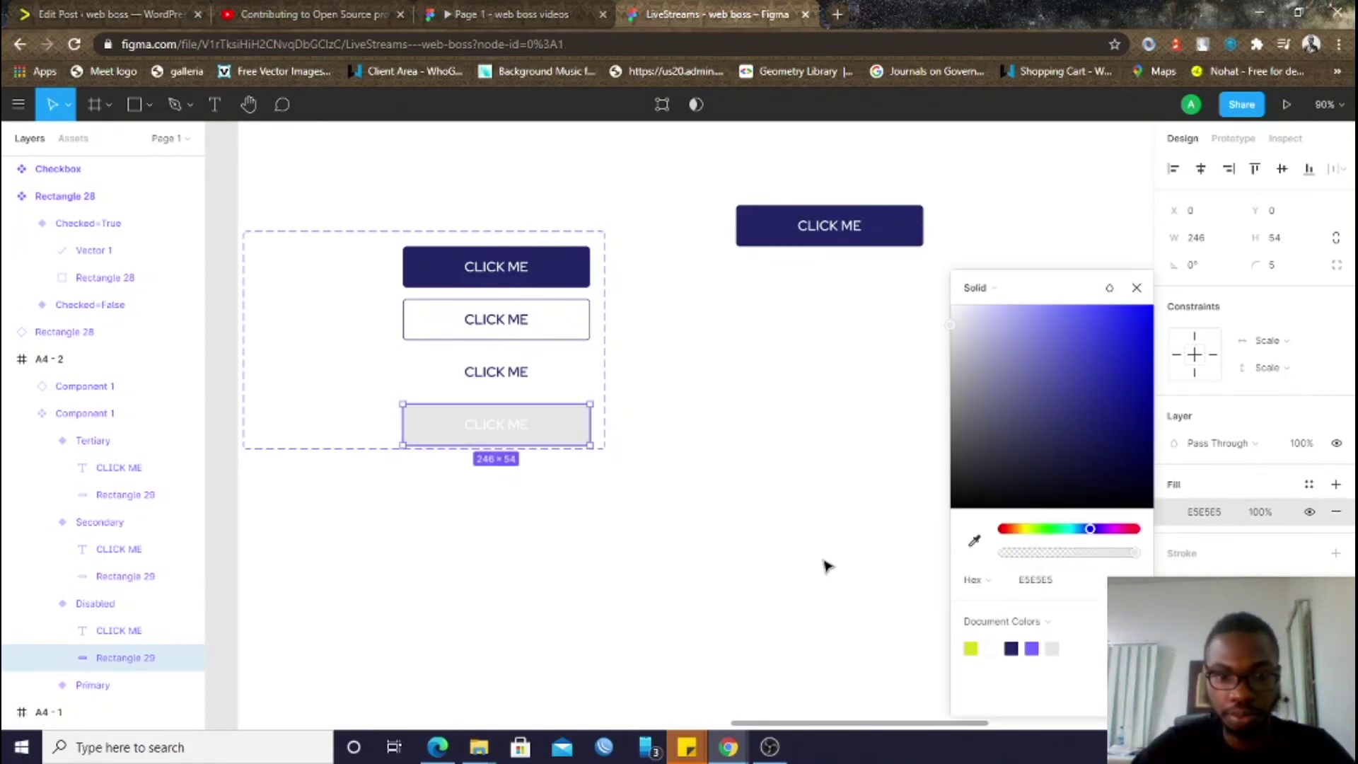
# Switch the standalone CLICK ME instance's Button property to Disabled
pyautogui.click(822, 228)
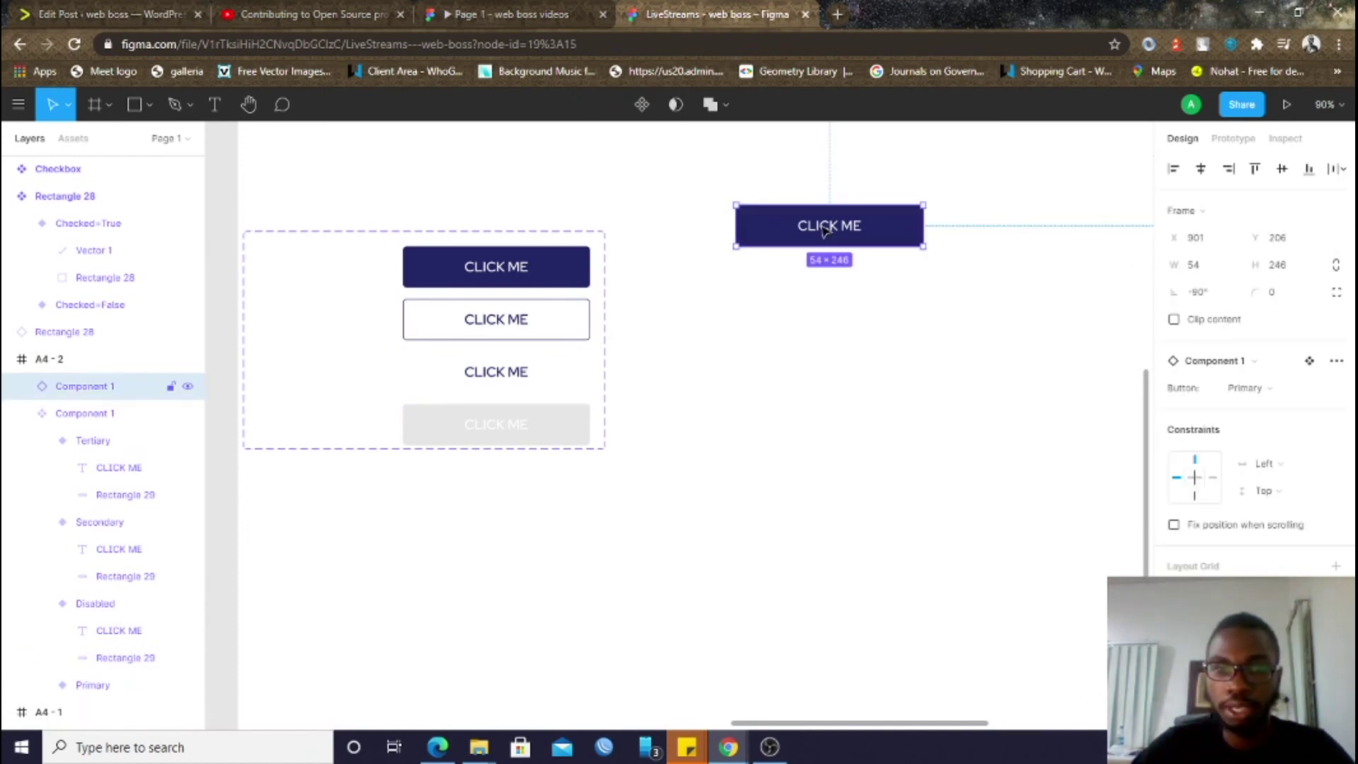
pyautogui.click(1271, 389)
pyautogui.click(1283, 446)
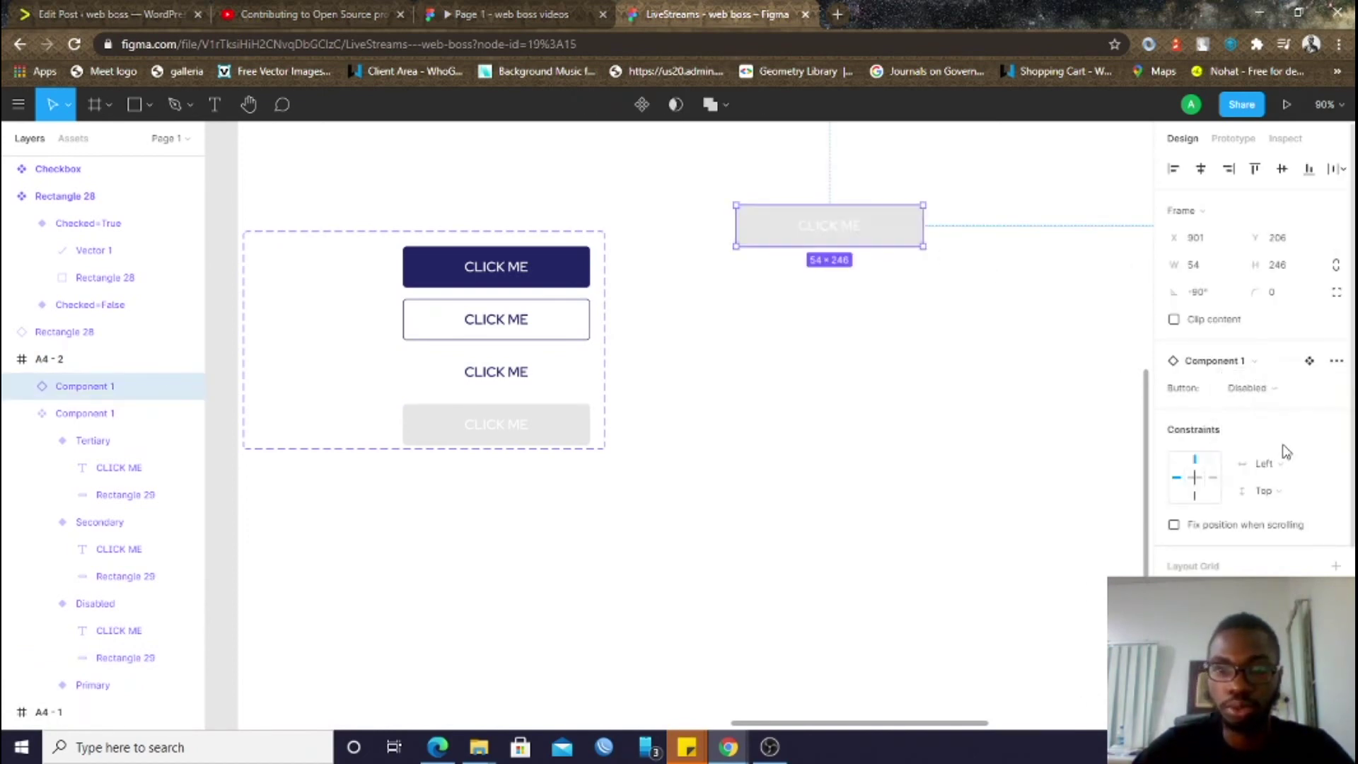
pyautogui.click(987, 324)
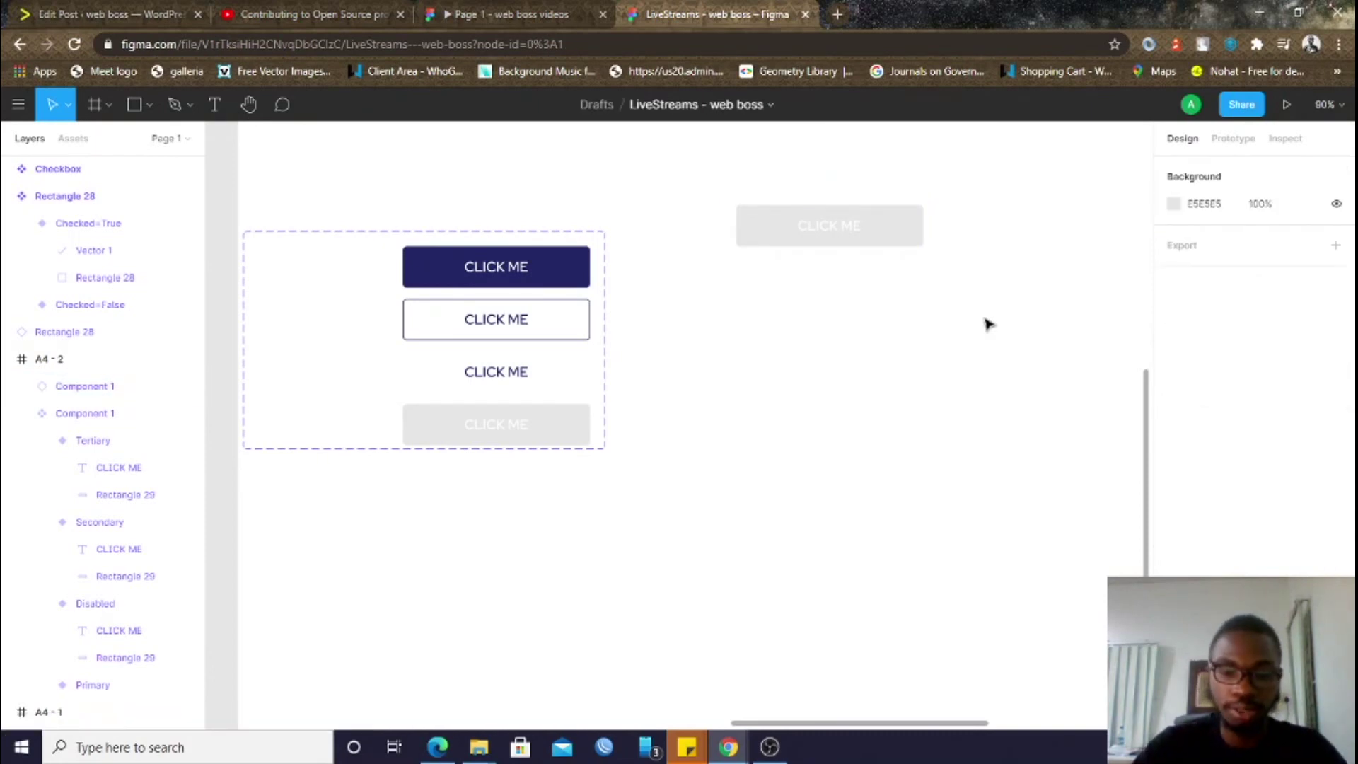
pyautogui.press('-')
pyautogui.hscroll(-5, 988, 323)
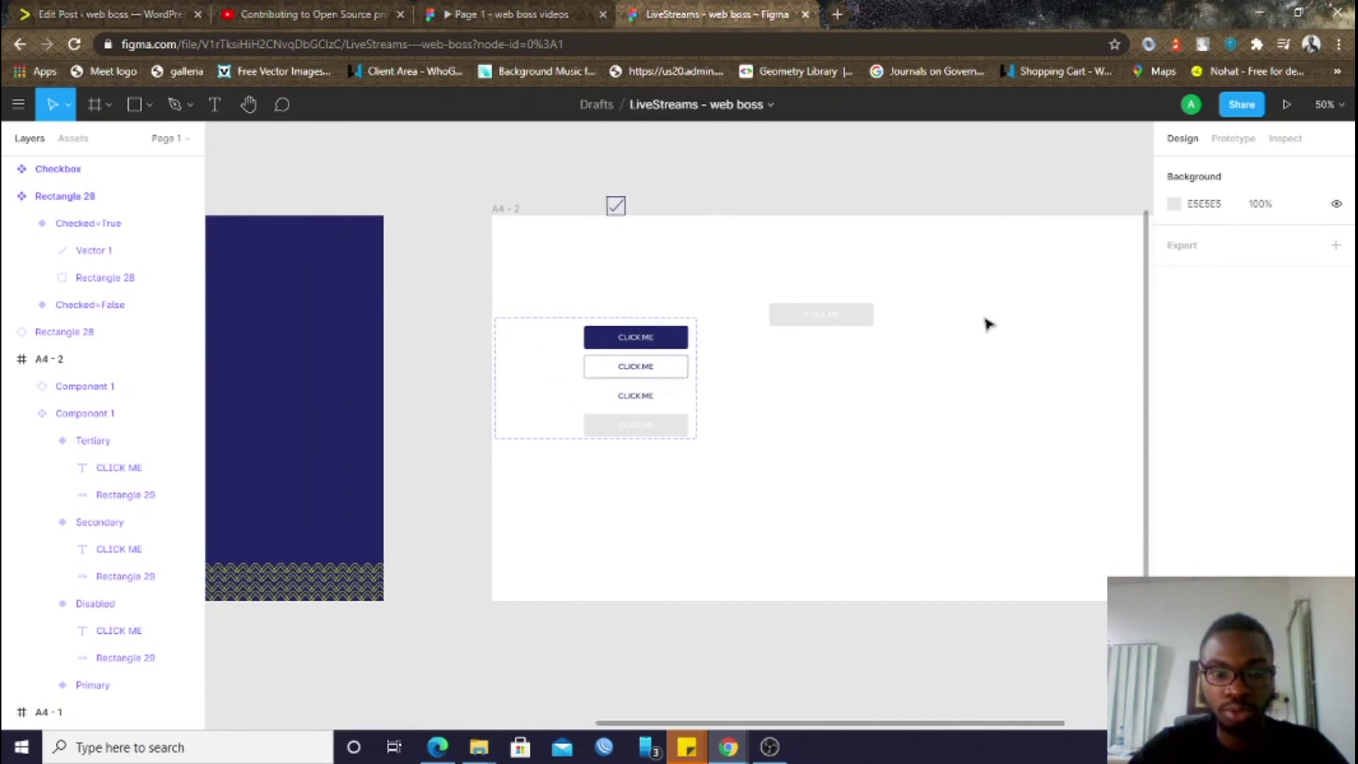
pyautogui.hscroll(4, 987, 324)
pyautogui.hscroll(-1, 988, 323)
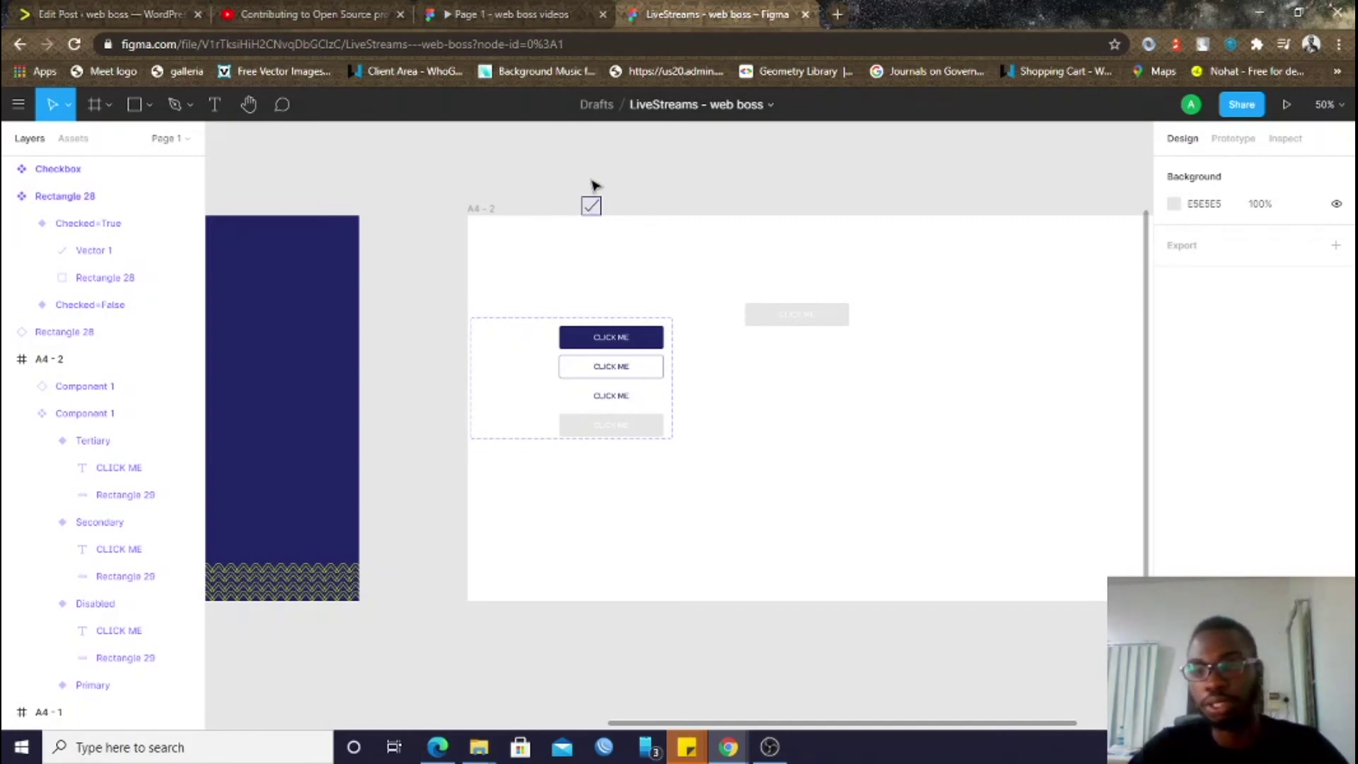
pyautogui.hscroll(-6, 704, 261)
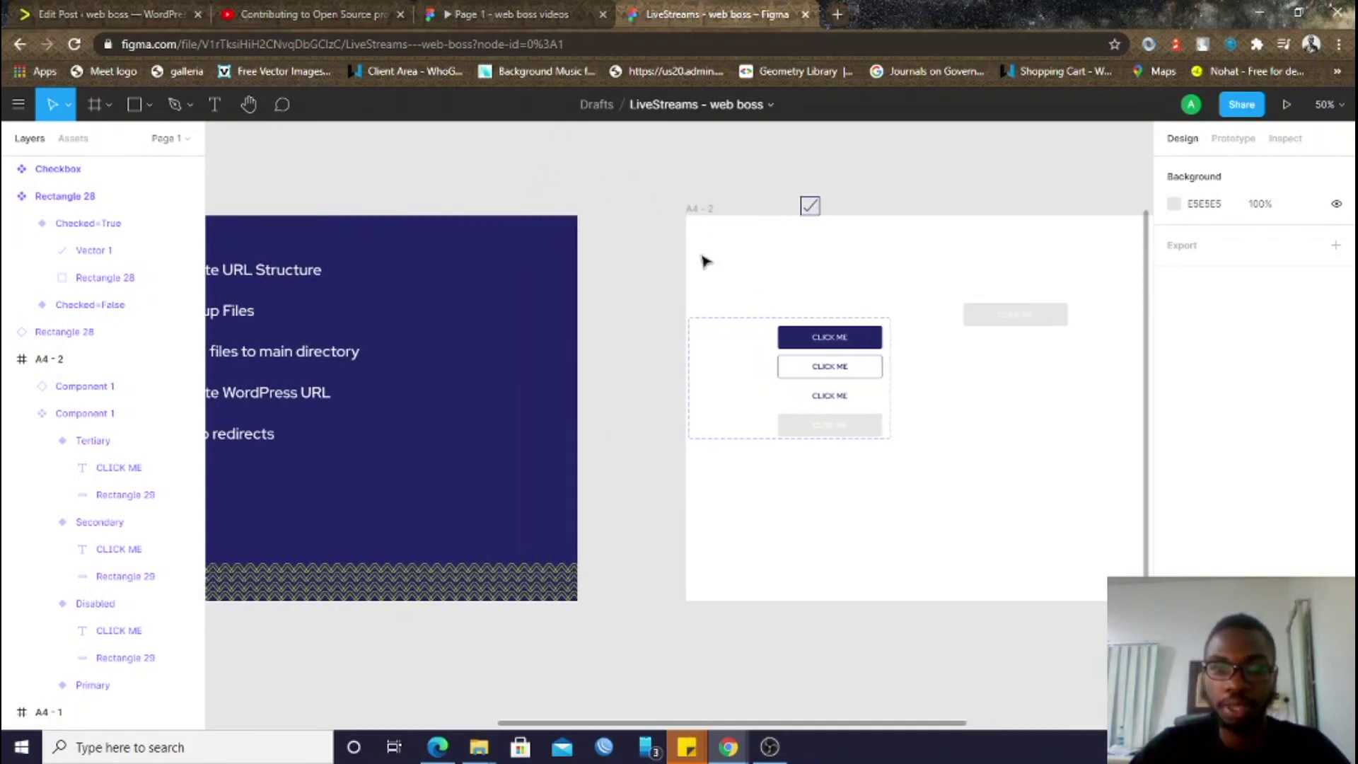
pyautogui.hscroll(9, 704, 261)
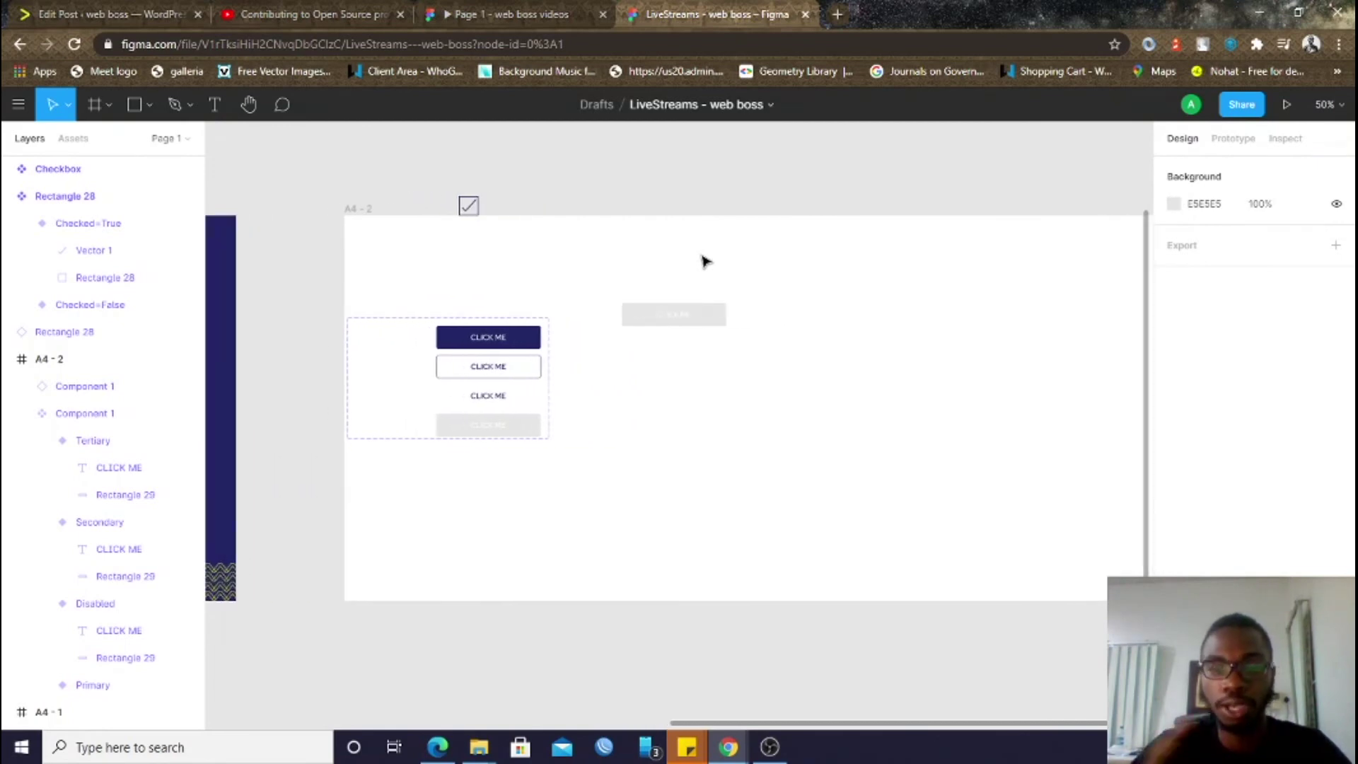